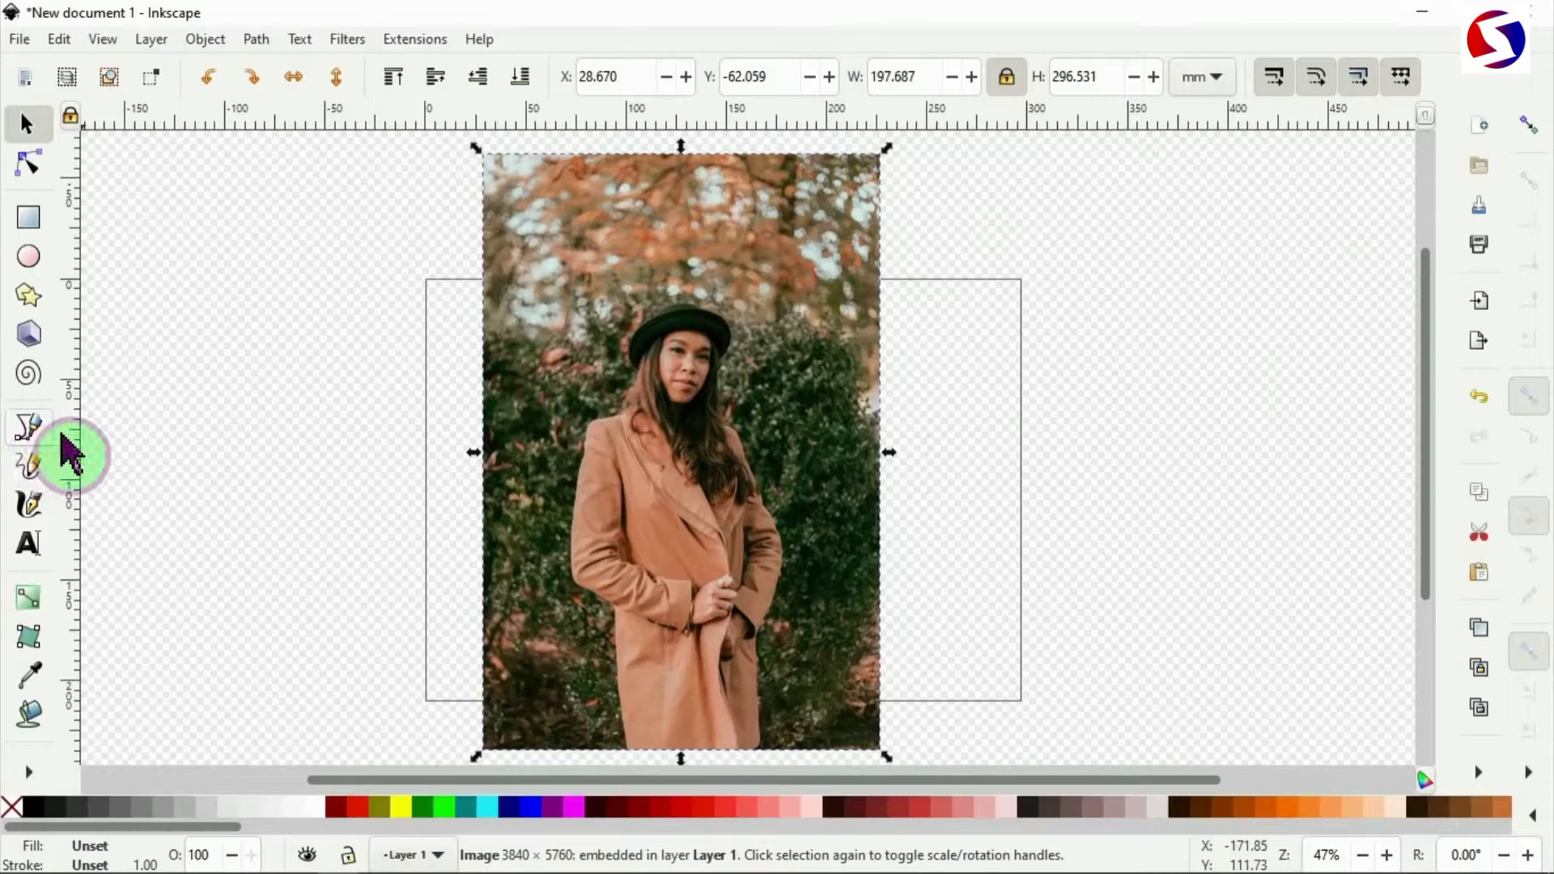
Step: Start a Bezier path at the hat crown's left base and trace over the crown to its right base on the brim
left_click(29, 427)
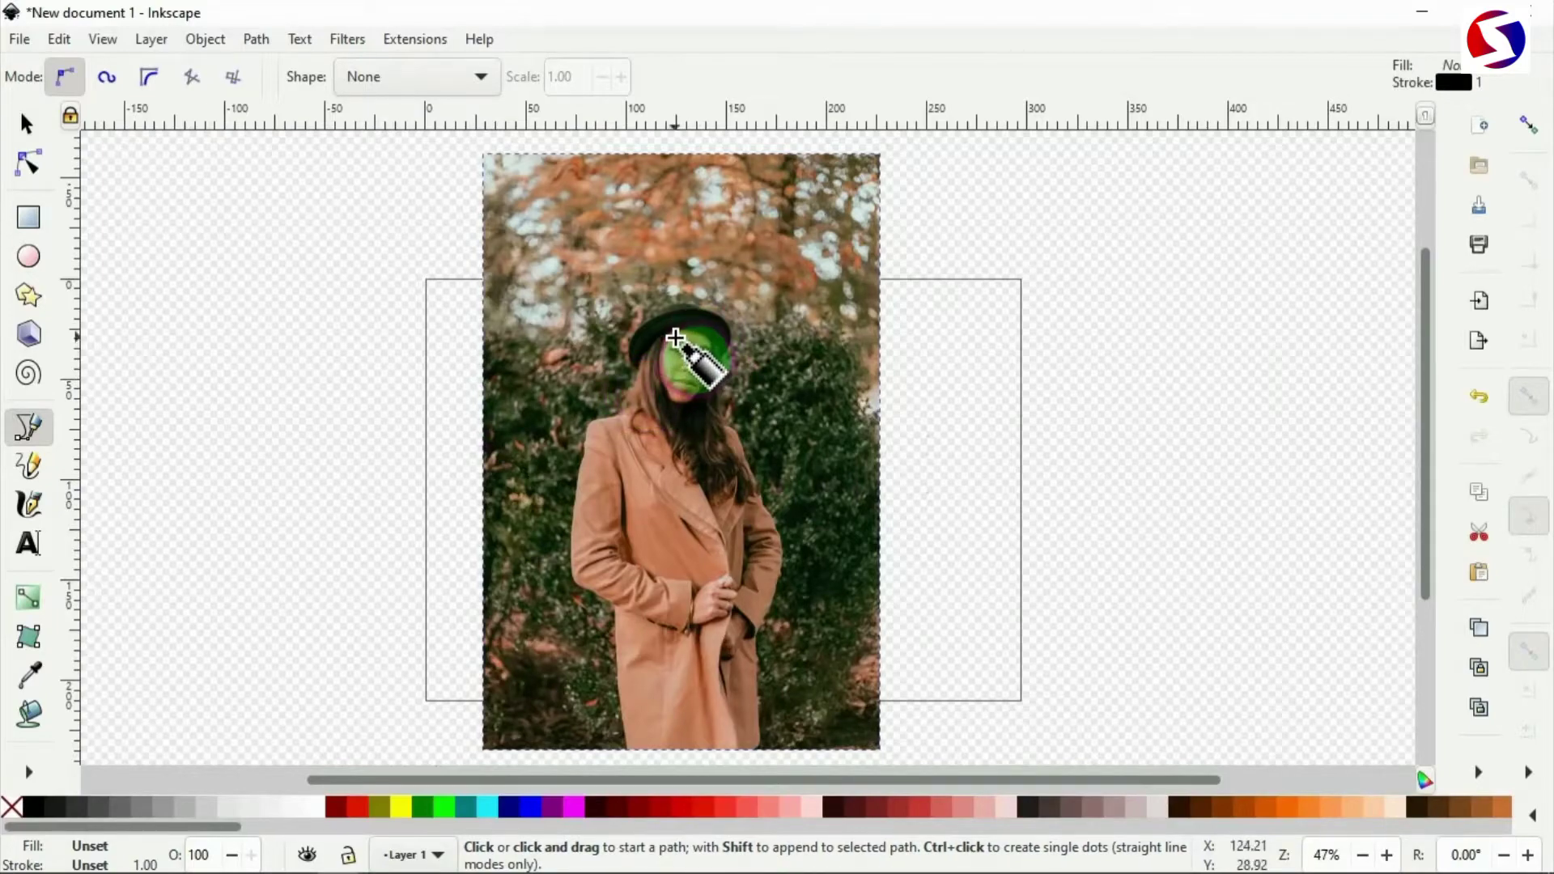
scroll(676, 338, "up", 4)
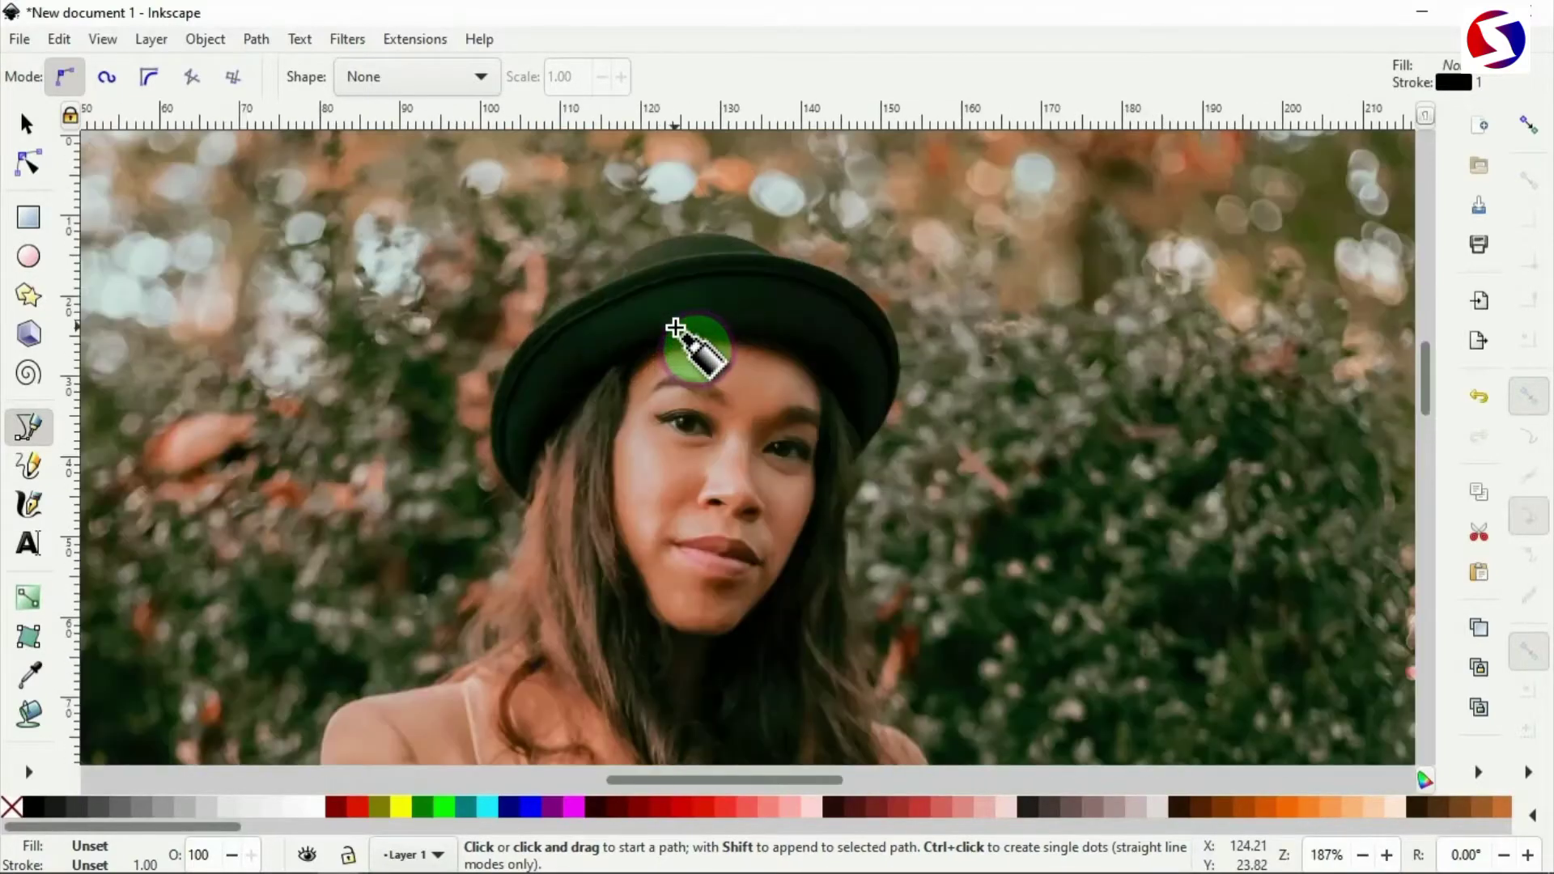
scroll(676, 328, "up", 1)
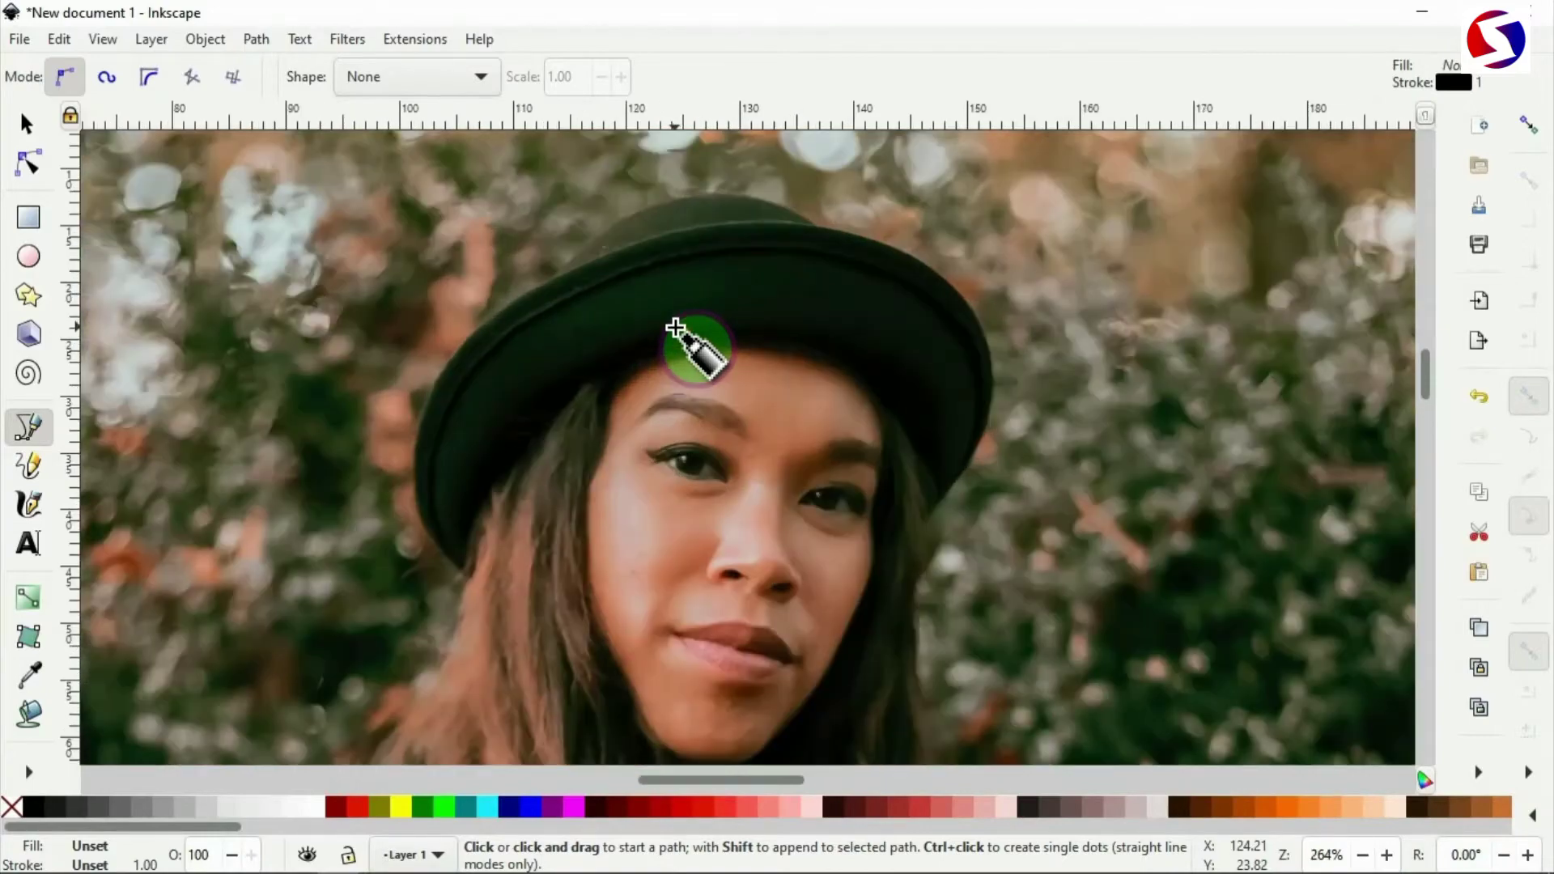
scroll(676, 327, "up", 1)
scroll(509, 301, "up", 1)
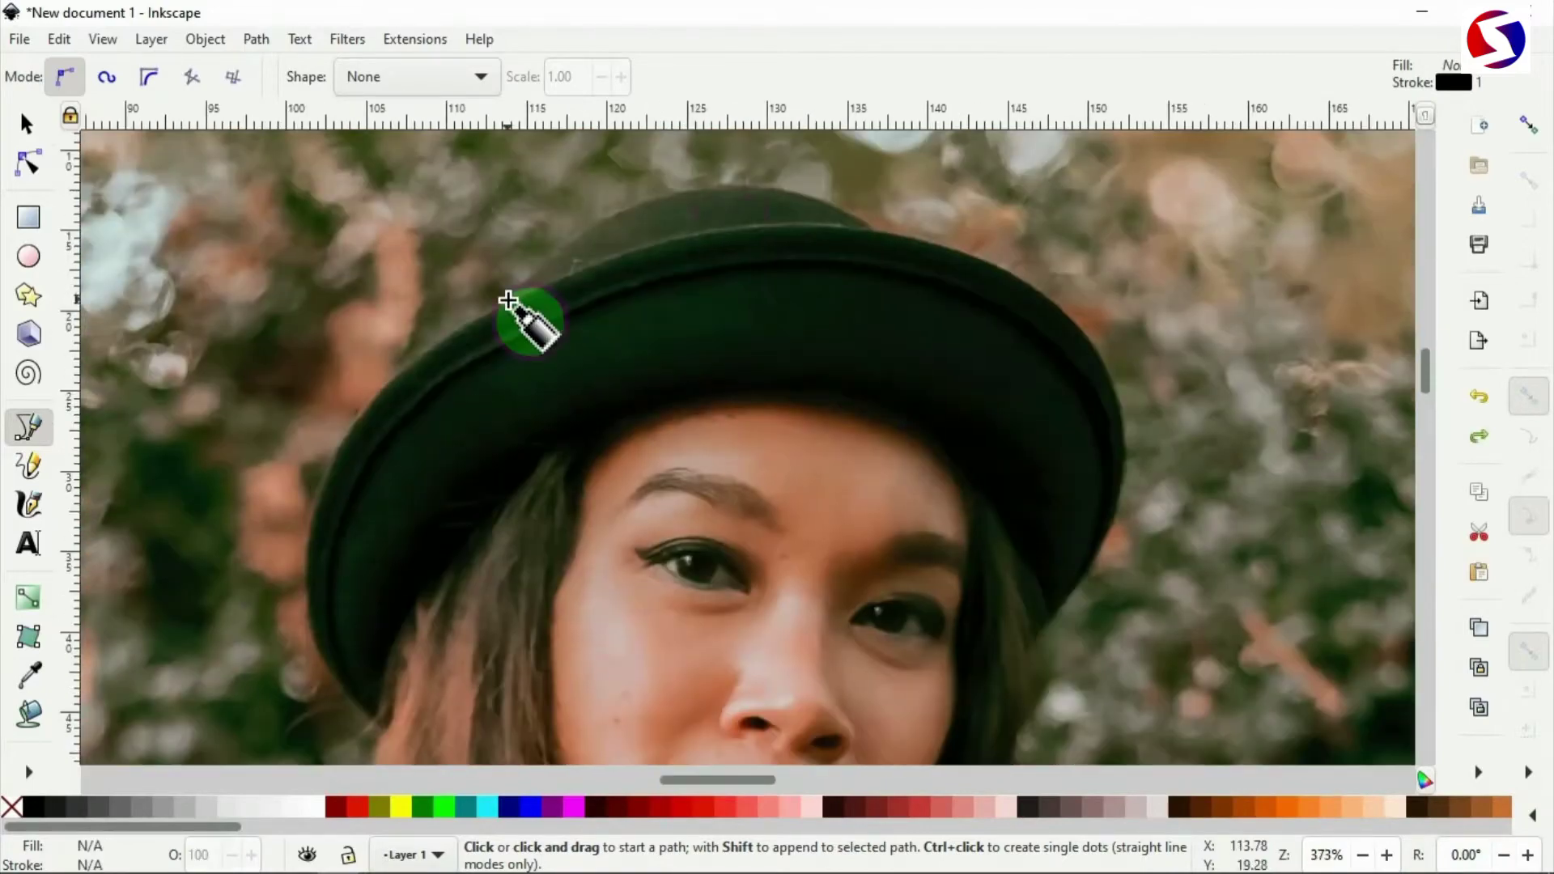
left_click(508, 301)
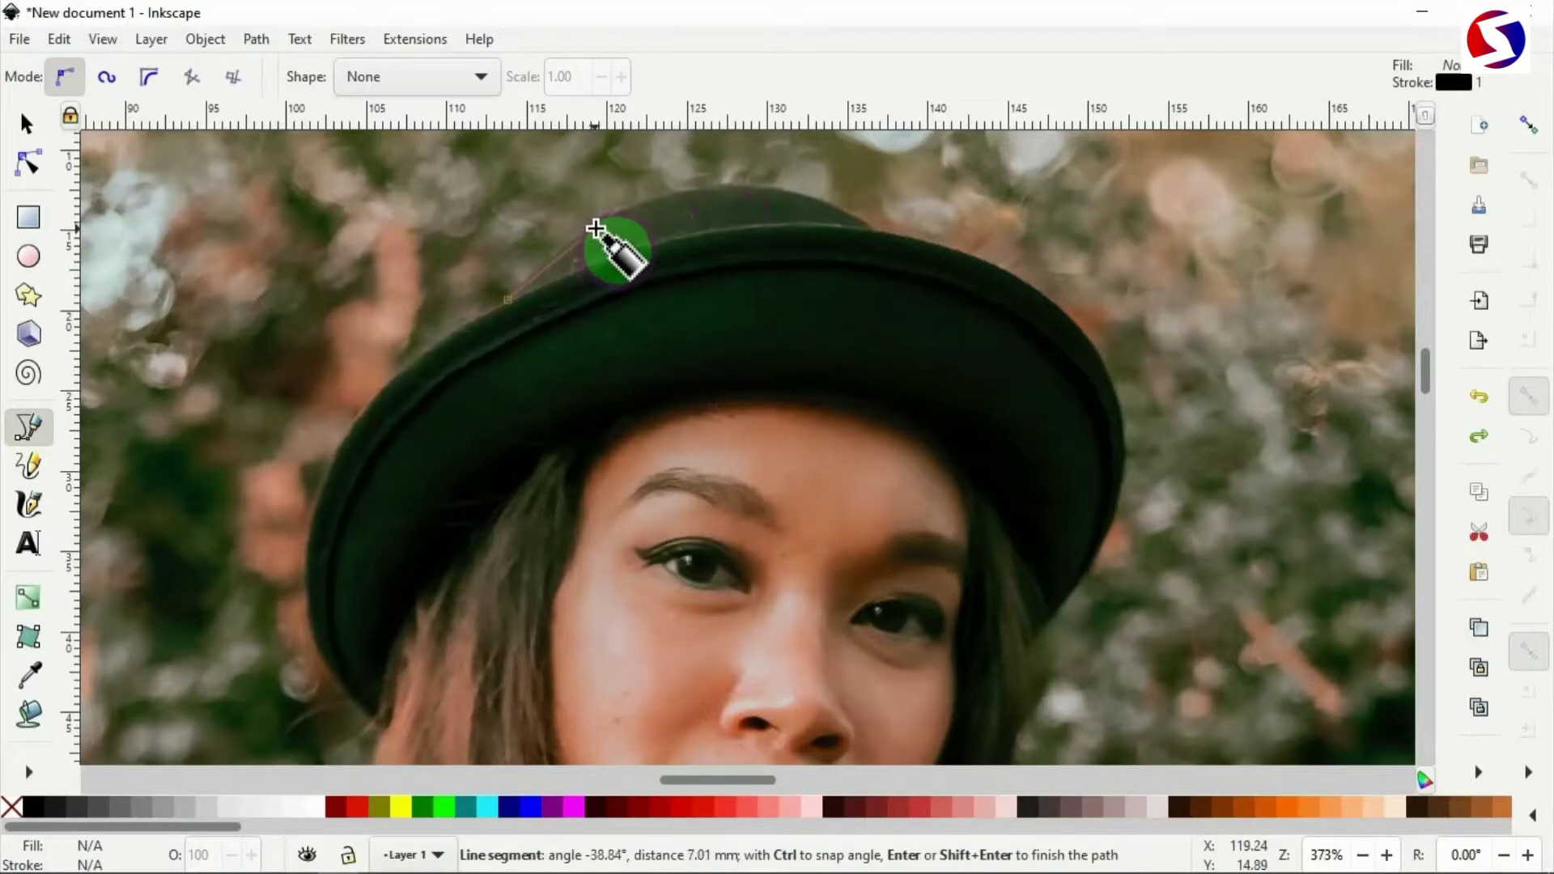
left_click_drag(595, 228, 610, 221)
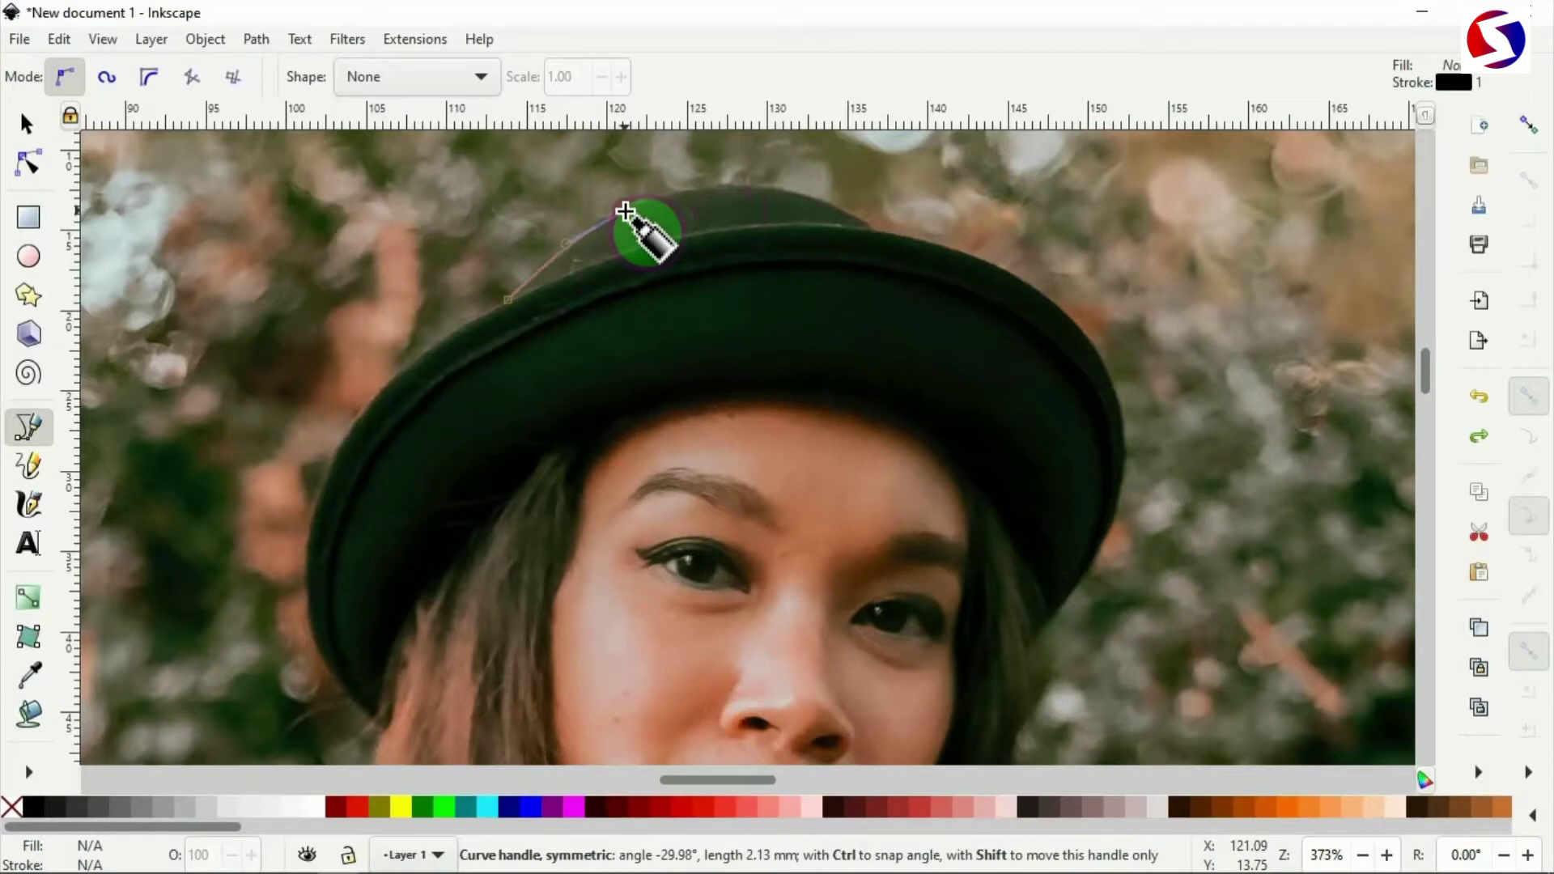
left_click_drag(625, 211, 627, 211)
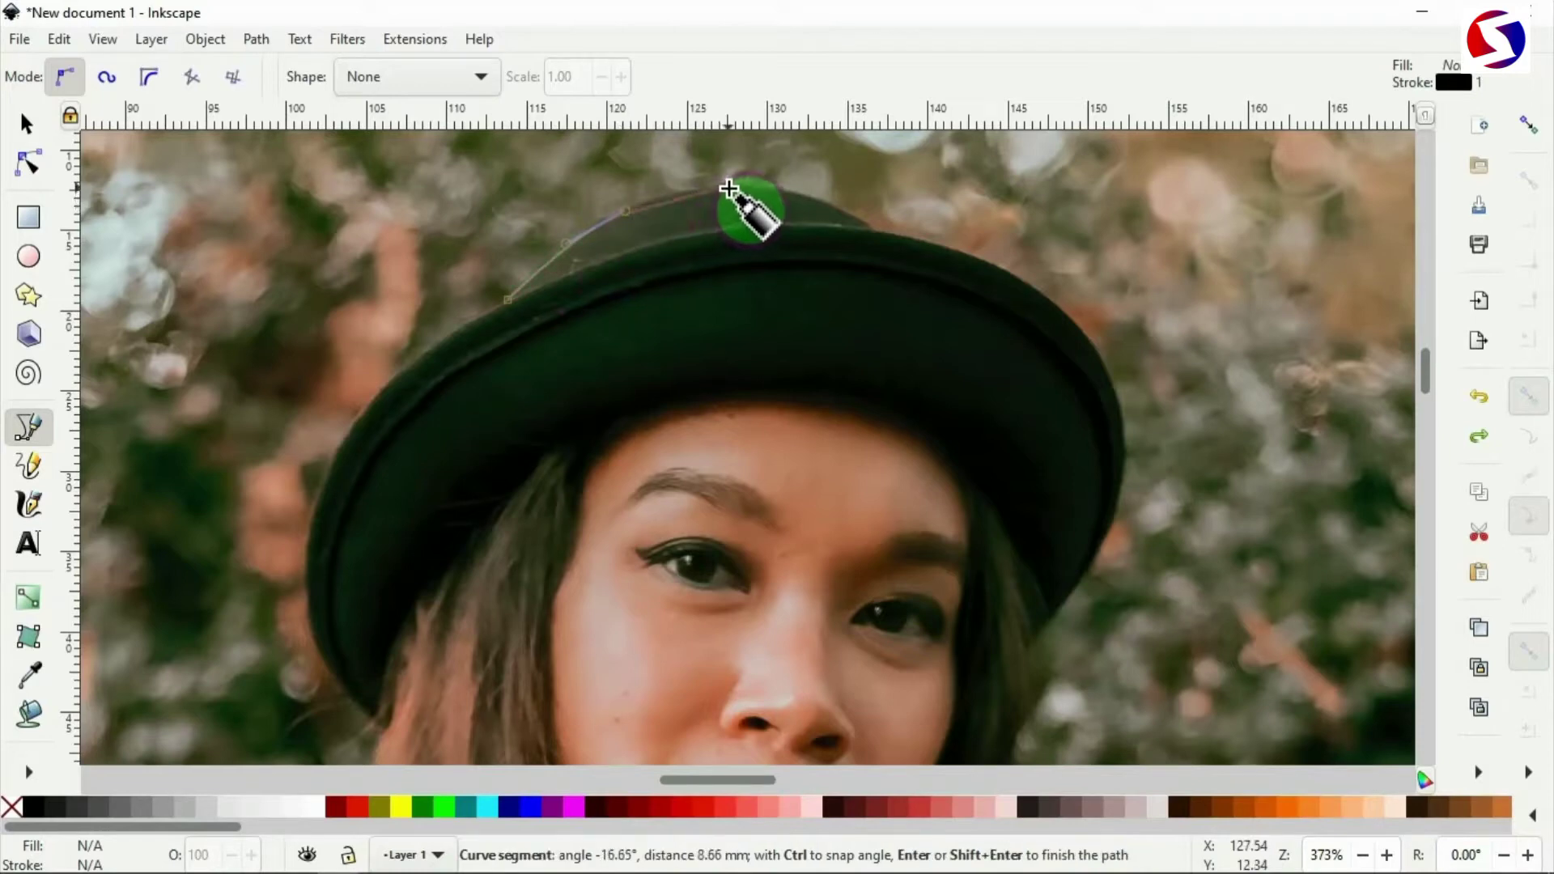
left_click_drag(731, 189, 775, 192)
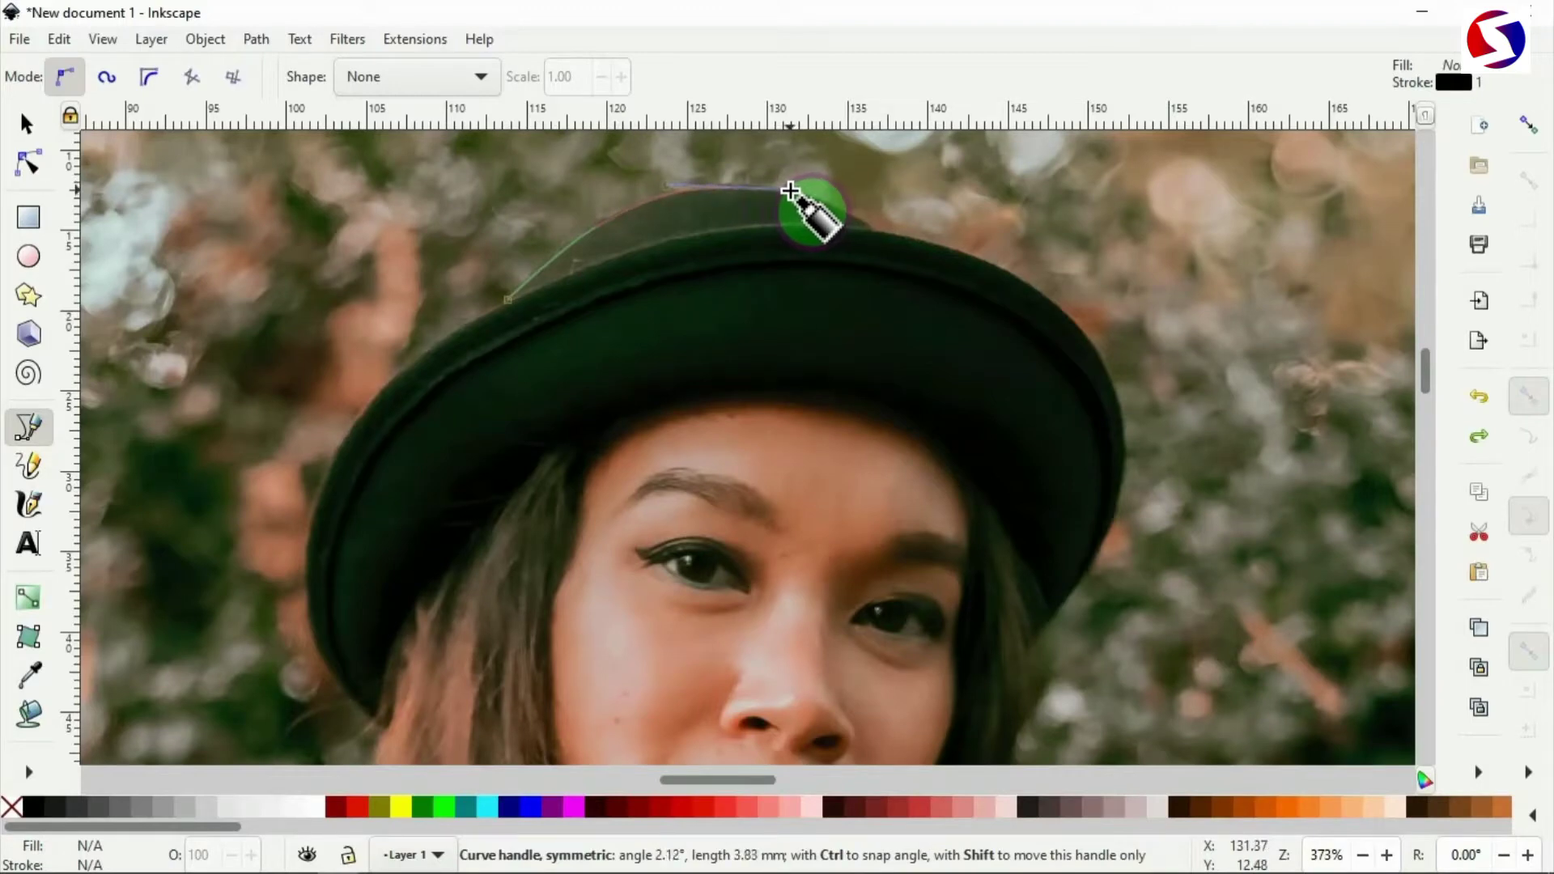
left_click_drag(792, 191, 796, 193)
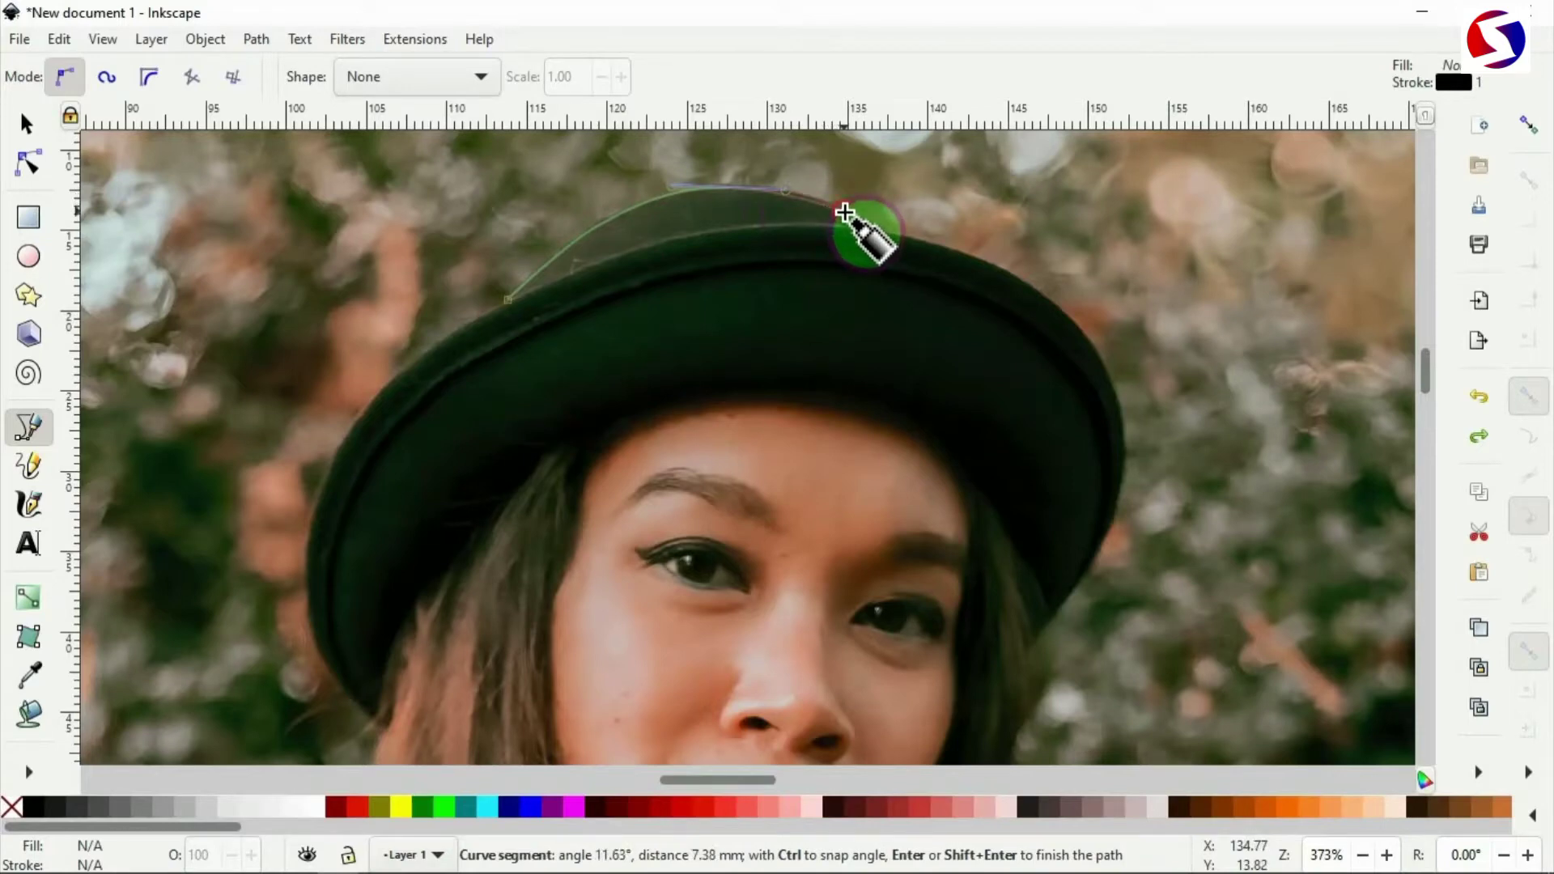
left_click_drag(844, 212, 852, 218)
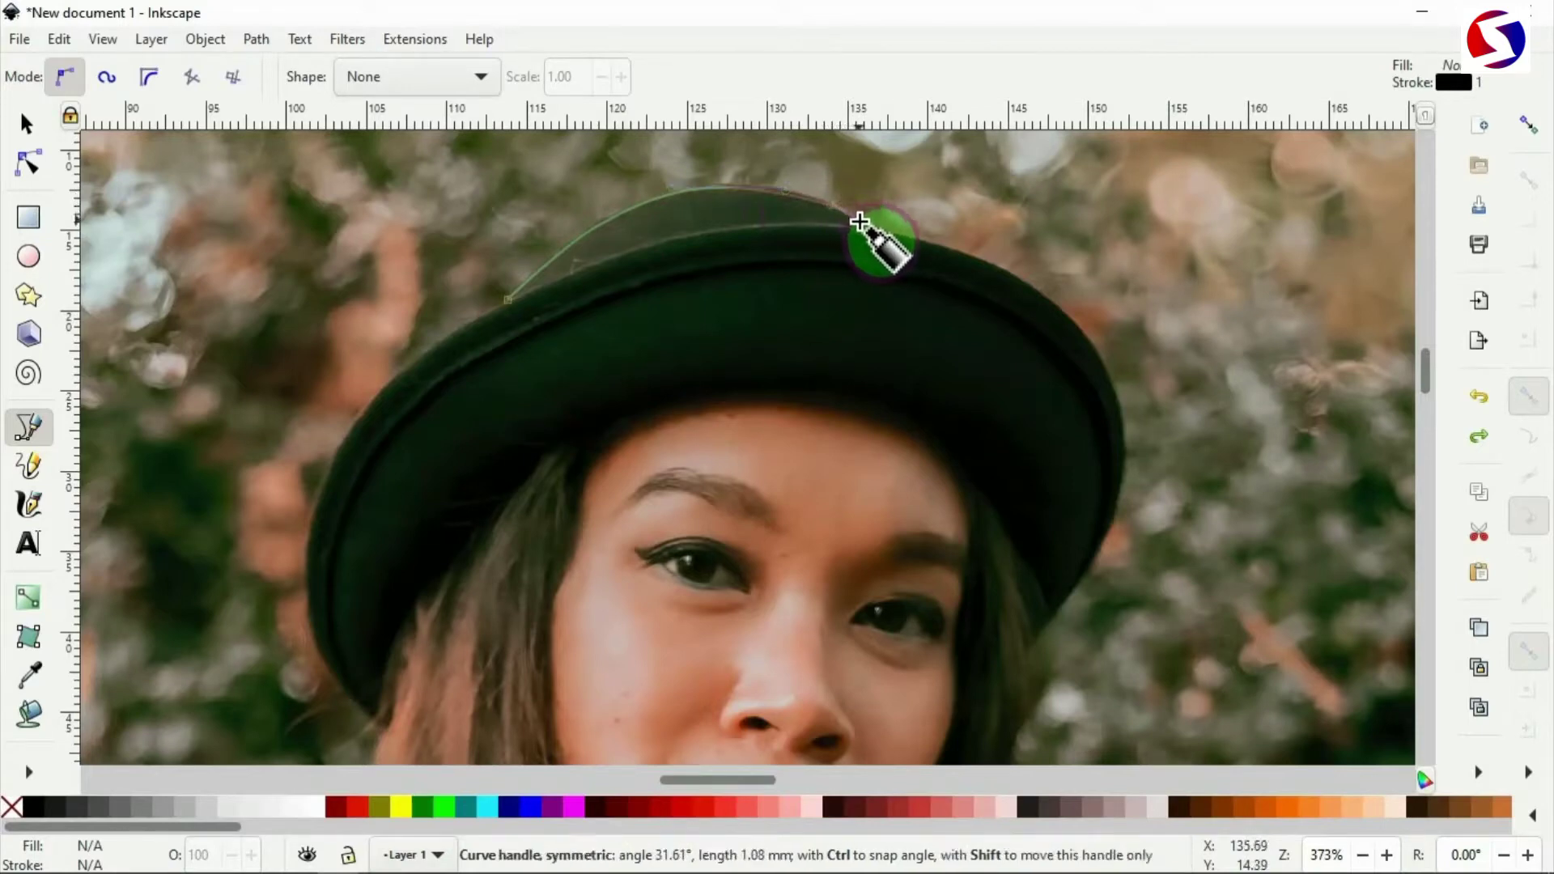
left_click_drag(863, 224, 864, 226)
left_click(873, 231)
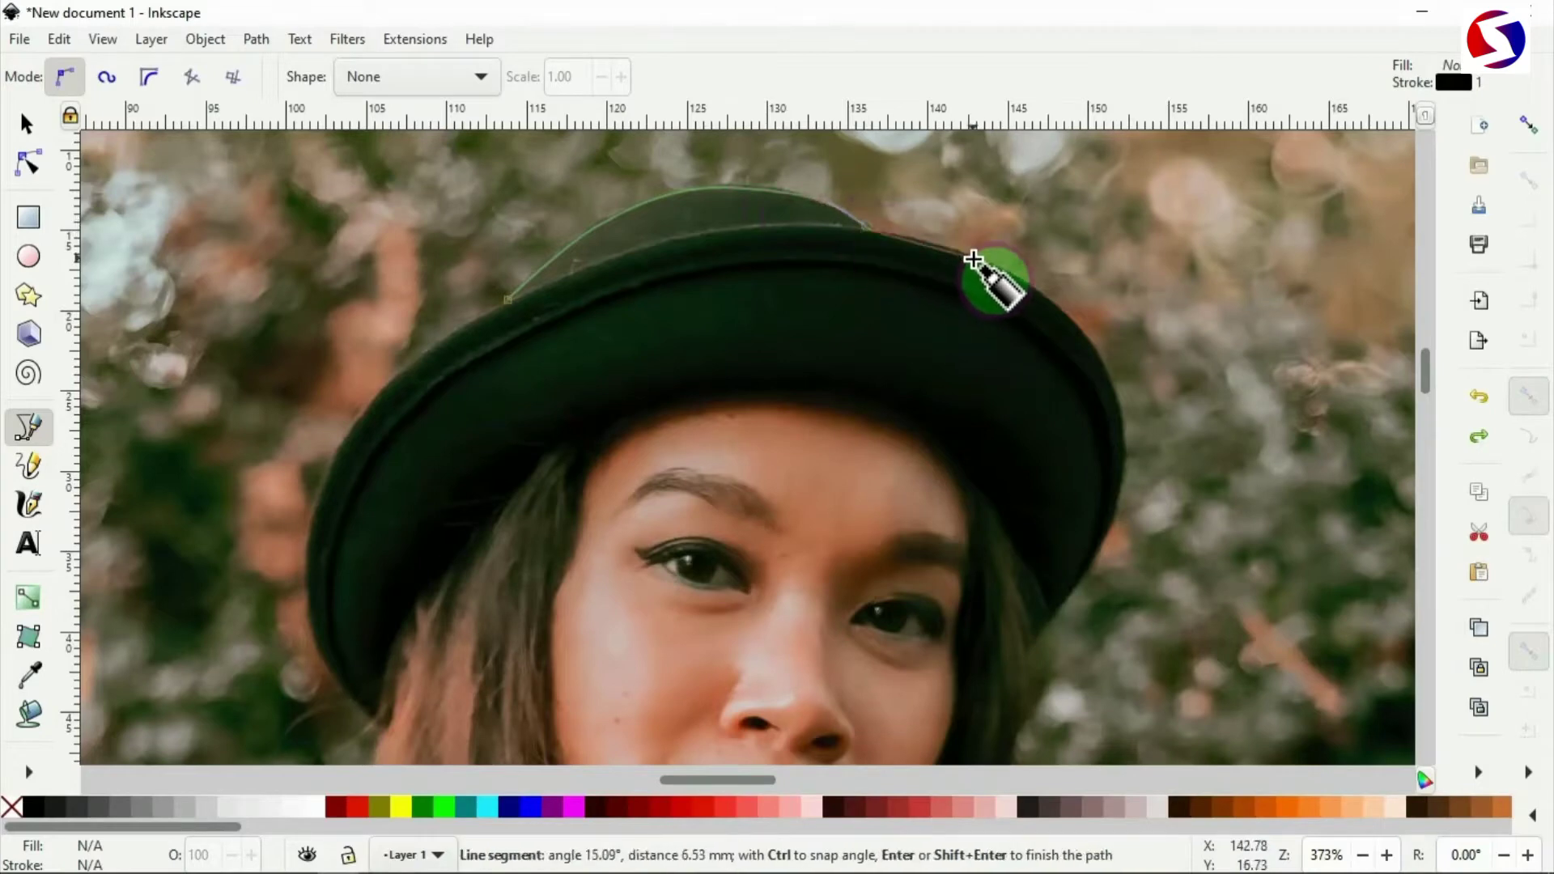
Step: Continue the path around the right side of the hat brim down to where it meets the hair
left_click_drag(990, 260, 1028, 278)
left_click_drag(1094, 348, 1113, 374)
left_click_drag(1123, 465, 1118, 511)
left_click_drag(1090, 569, 1081, 585)
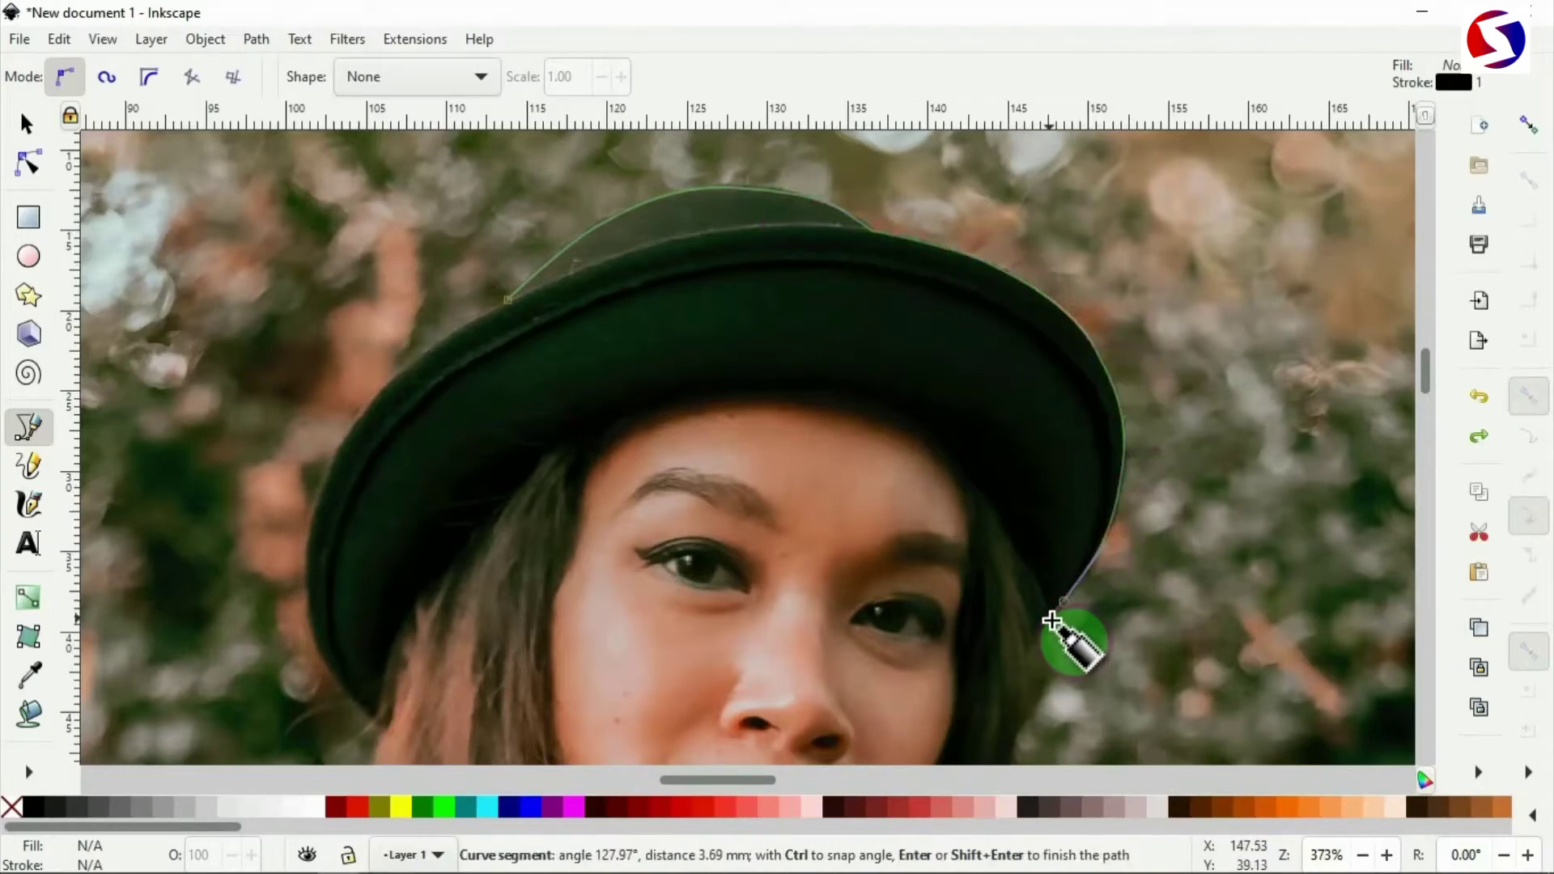
left_click(1049, 623)
Step: Trace the outer edge of the hair down the right side of the face to below chin level
scroll(1050, 623, "down", 4)
left_click(1038, 462)
left_click_drag(1044, 514, 1042, 525)
left_click_drag(1015, 564, 1015, 582)
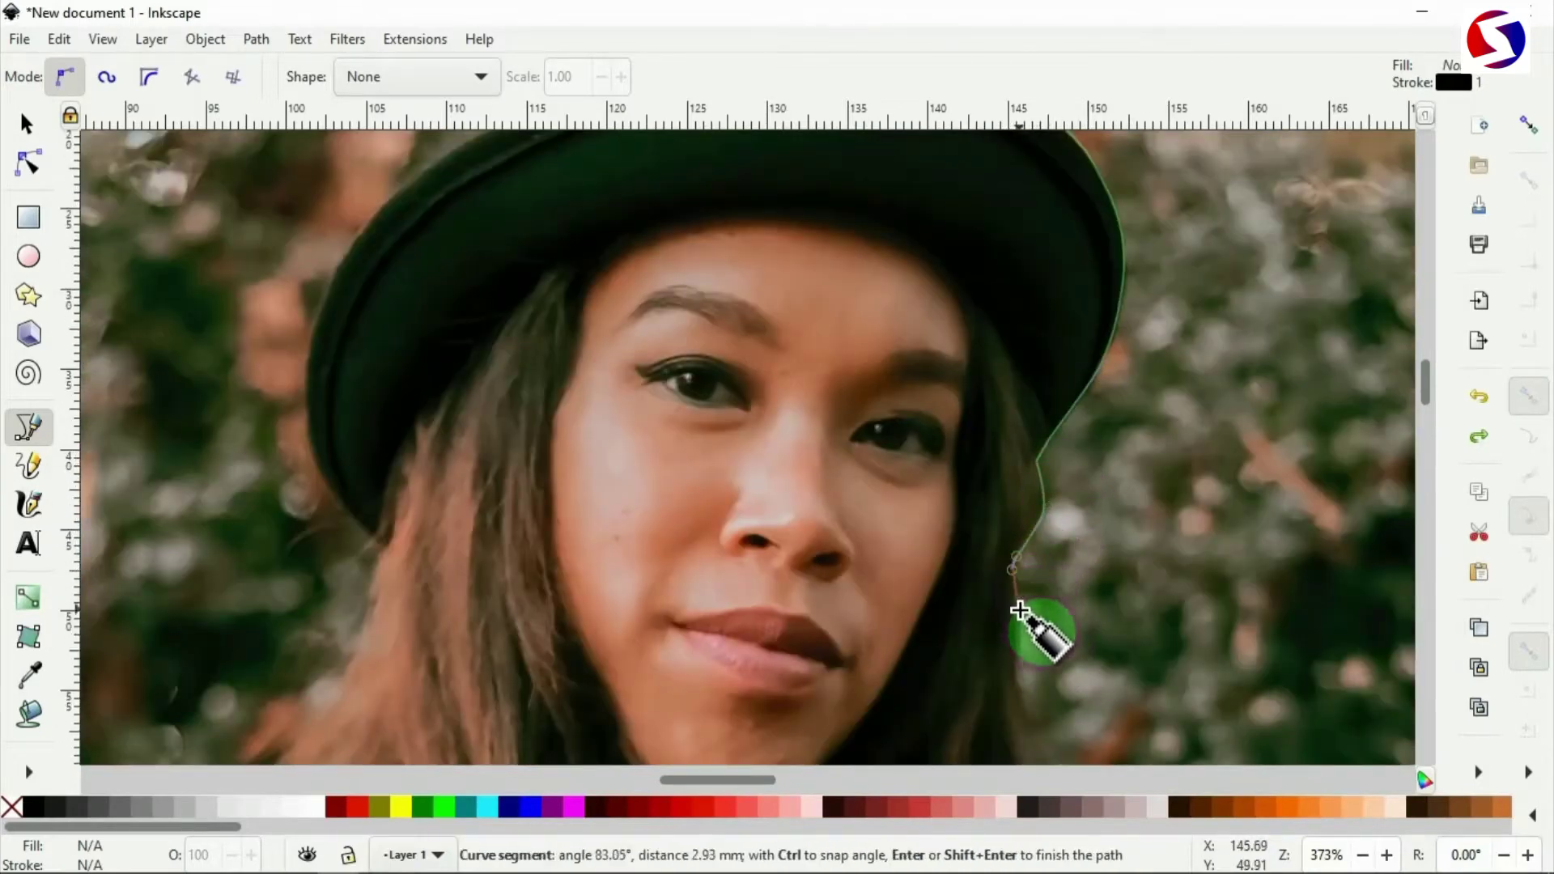
left_click_drag(1012, 671, 1015, 686)
scroll(1015, 686, "down", 11)
left_click_drag(1016, 238, 1028, 268)
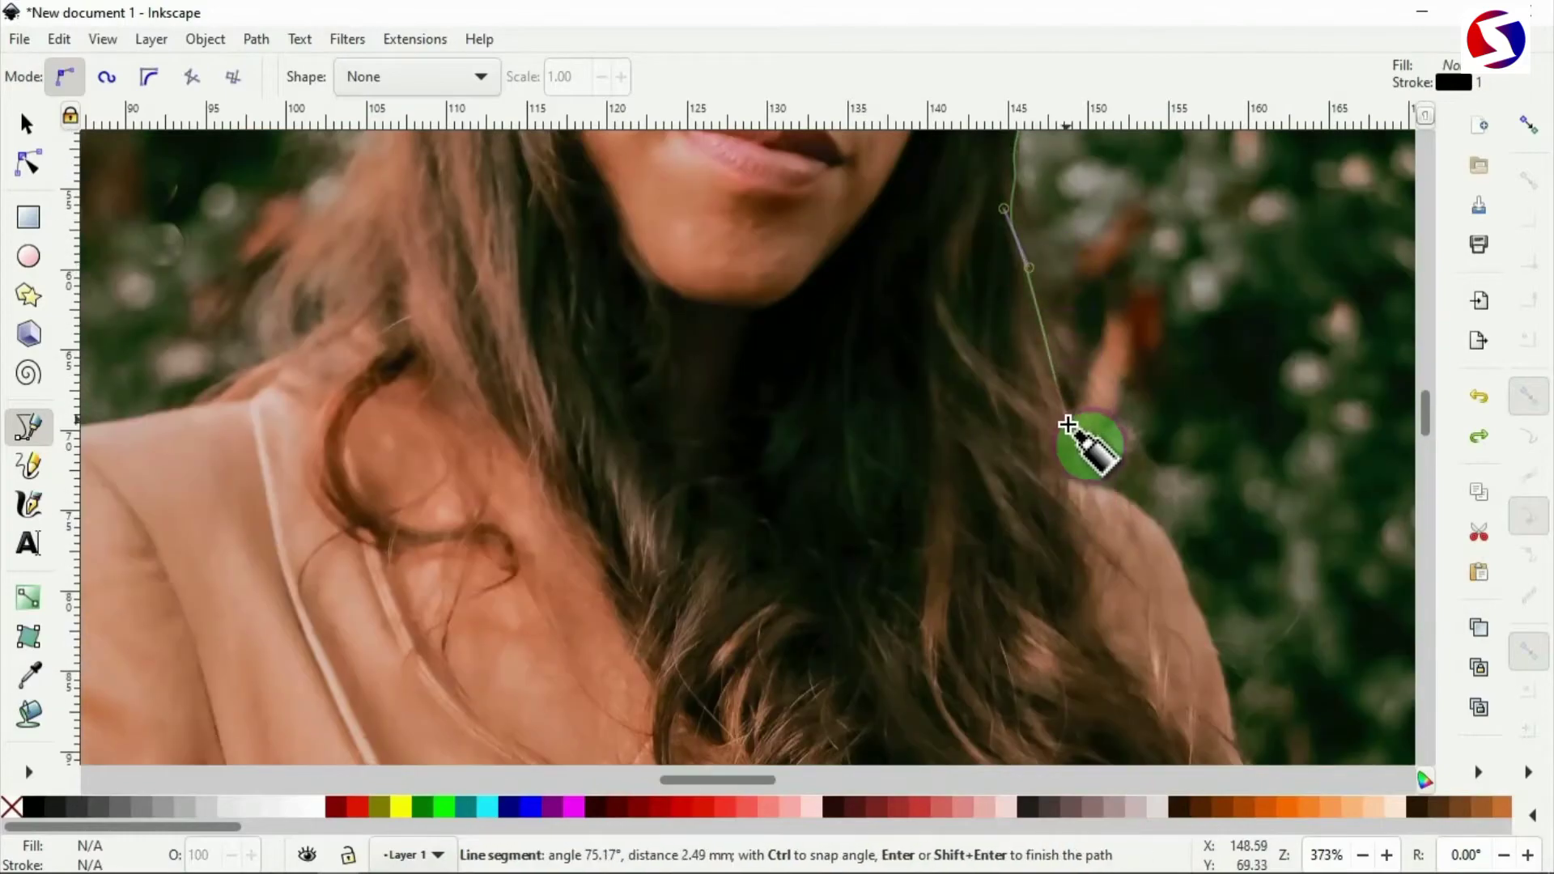
Step: Extend the outline around the loose hair strands down to the top of the right coat shoulder
left_click_drag(1077, 389, 1130, 468)
left_click(1056, 387)
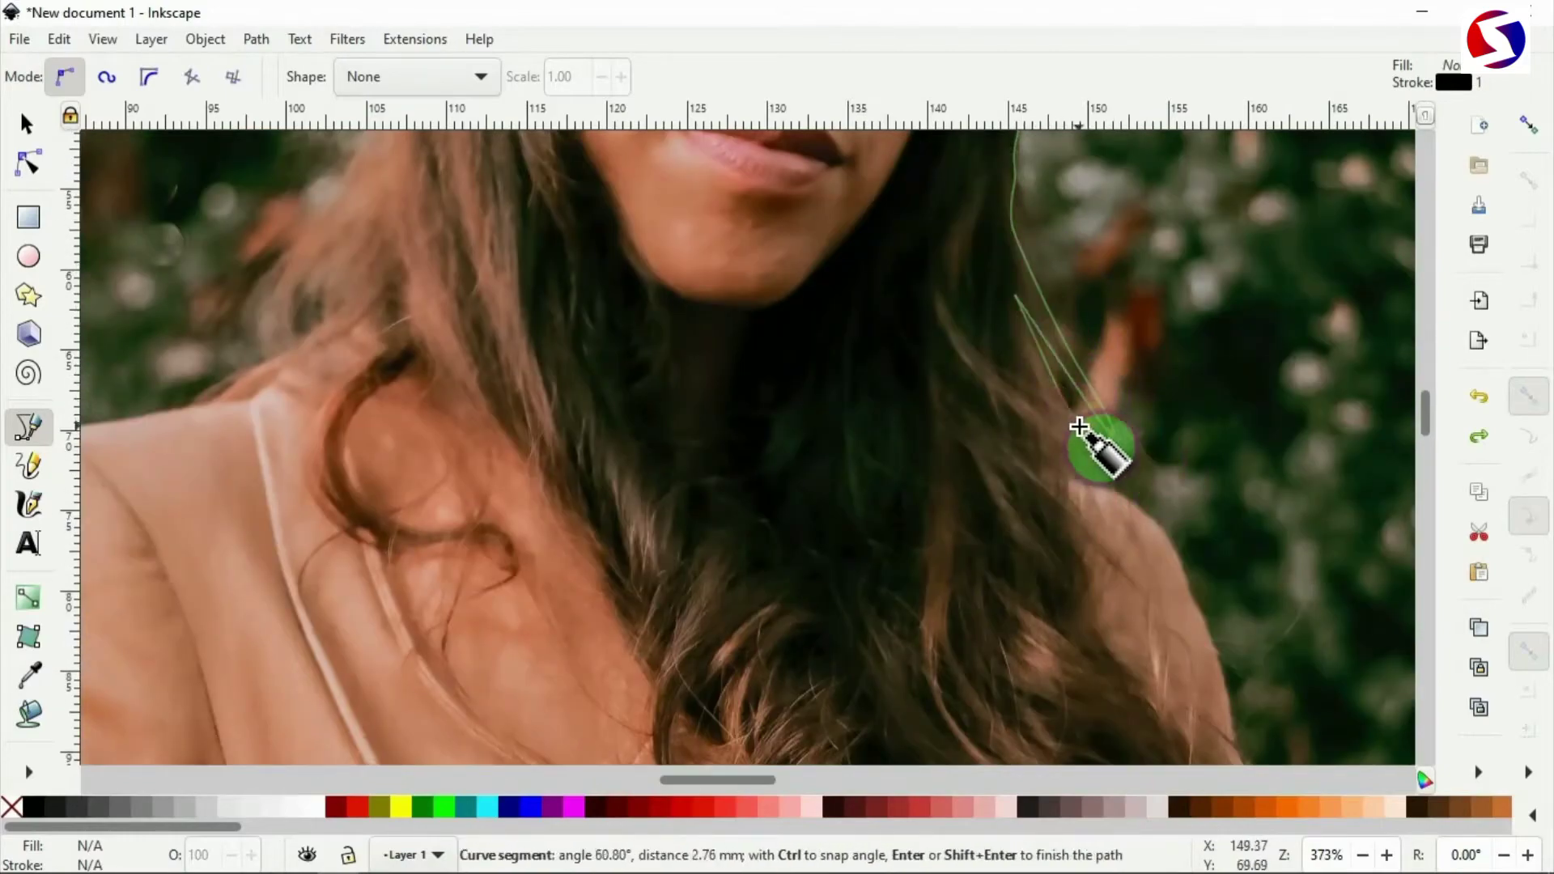
left_click_drag(1015, 309, 1009, 302)
left_click_drag(1047, 401, 1058, 437)
left_click(1082, 482)
Step: Trace the right coat shoulder and the upper sleeve edge with curved segments
scroll(1081, 483, "down", 2)
left_click_drag(1154, 435, 1160, 439)
scroll(1160, 440, "down", 4)
scroll(1160, 439, "right", 2)
left_click_drag(1096, 314, 1096, 319)
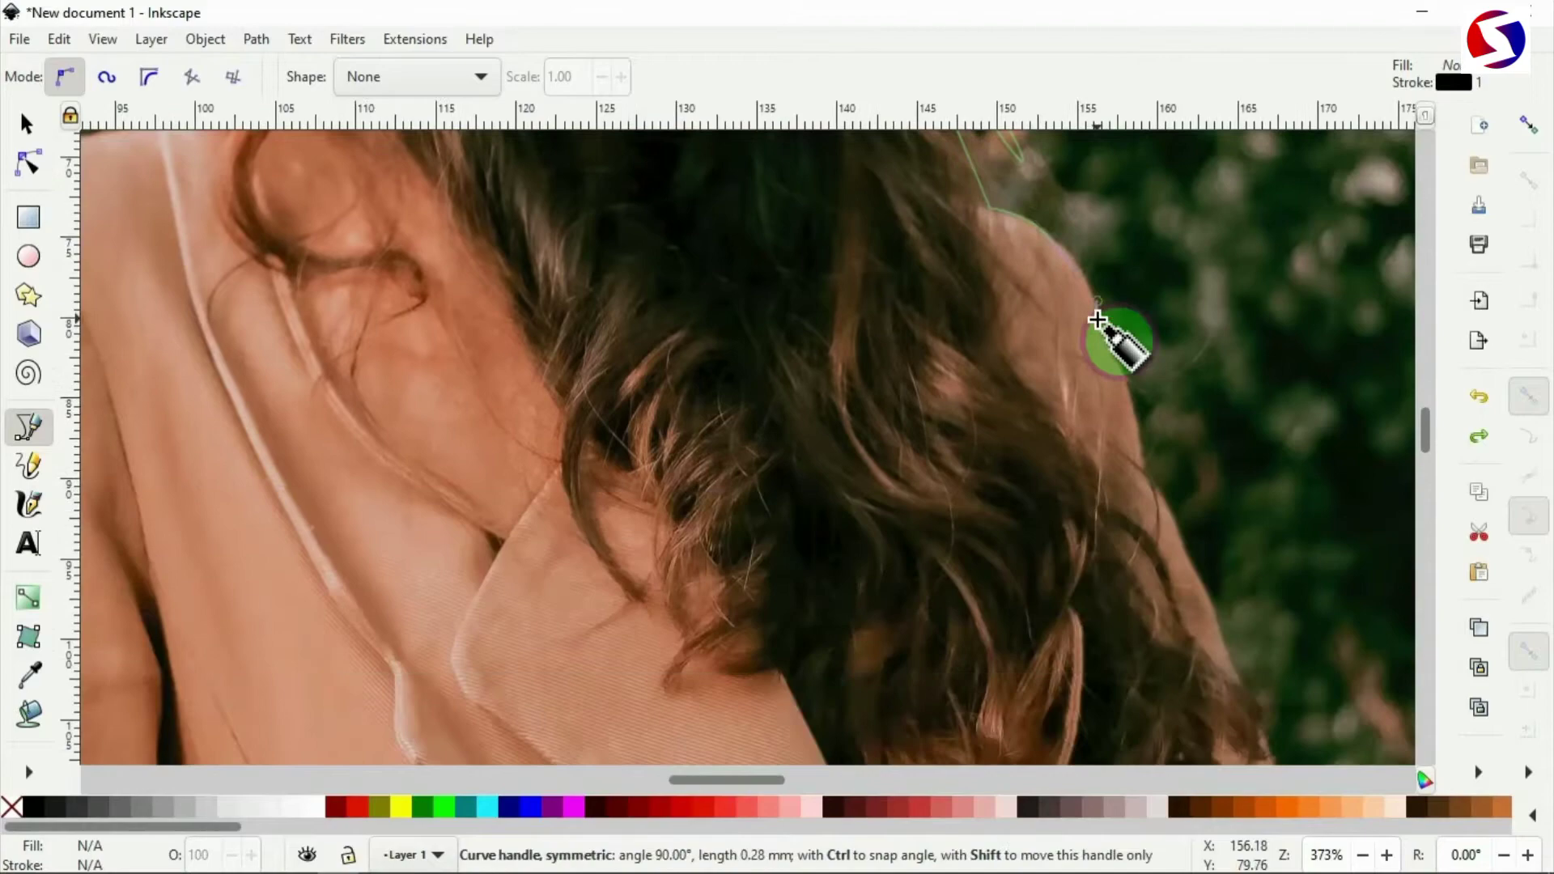
mouse_move(1136, 421)
left_mouse_down()
mouse_move(1141, 450)
mouse_move(1191, 442)
left_mouse_up()
left_click(1164, 510)
Step: Follow the hair tips overlapping the right sleeve and trace the upper arm down towards the elbow
scroll(1166, 514, "down", 4)
scroll(1166, 514, "right", 2)
left_click(1153, 503)
left_click(1184, 505)
left_click(1175, 518)
left_click(1186, 534)
scroll(1181, 561, "down", 4)
scroll(1202, 491, "down", 2)
left_click(1214, 586)
mouse_move(1193, 518)
left_mouse_down()
mouse_move(1201, 548)
mouse_move(1249, 583)
left_mouse_up()
Step: Trace around the right elbow and along the outer forearm sleeve towards the cuff
scroll(1234, 611, "down", 2)
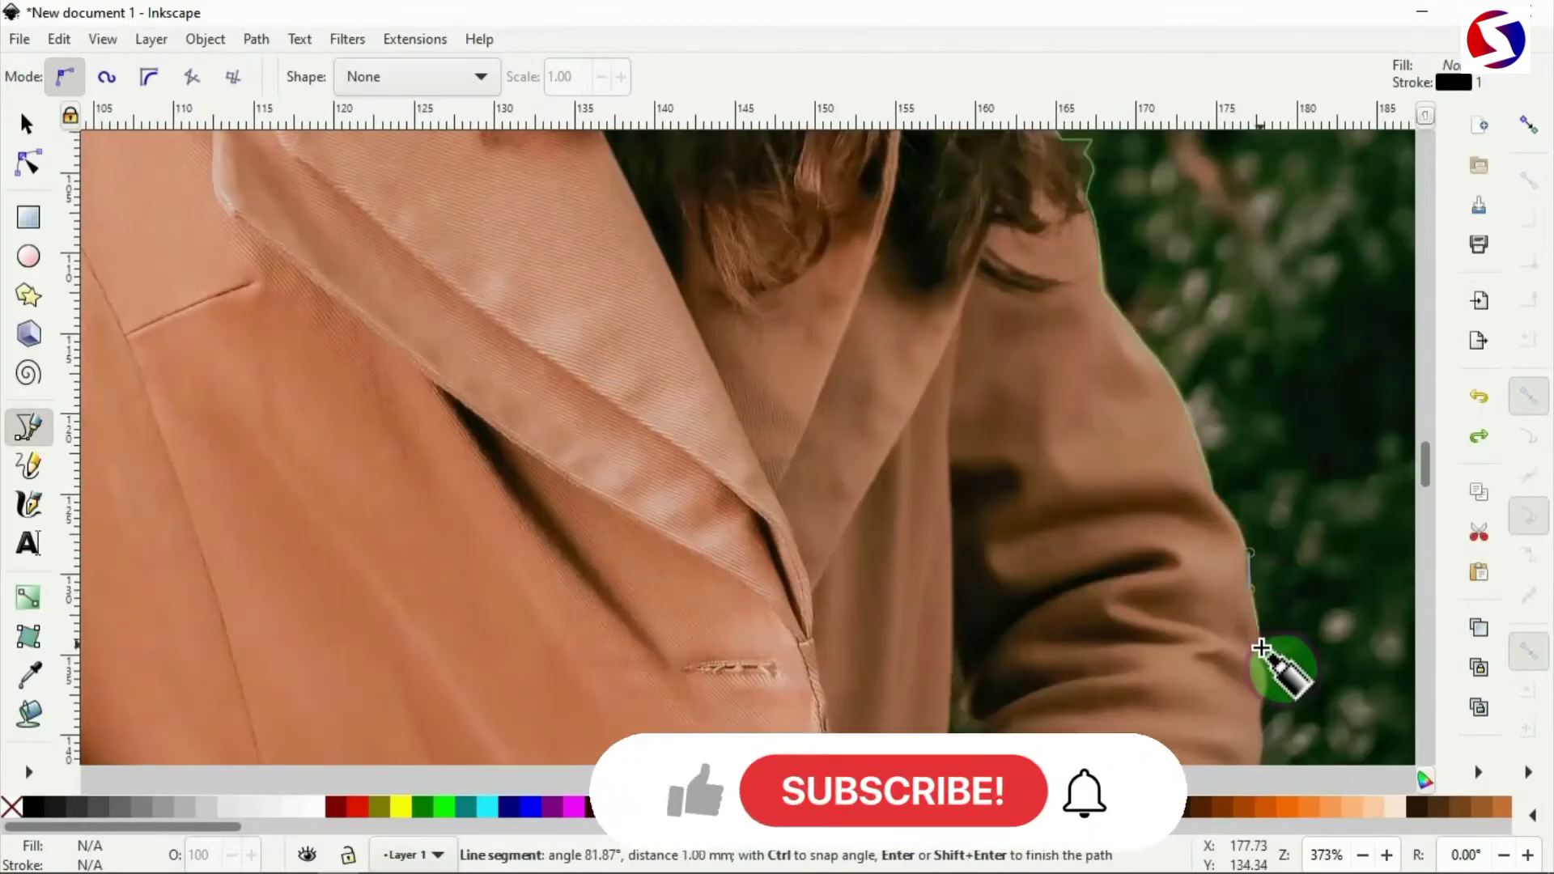
left_click(1259, 649)
scroll(1259, 666, "down", 2)
mouse_move(1261, 657)
left_mouse_down()
mouse_move(1255, 701)
mouse_move(1238, 698)
left_mouse_up()
scroll(1256, 701, "down", 2)
left_click(1243, 640)
scroll(1225, 717, "down", 4)
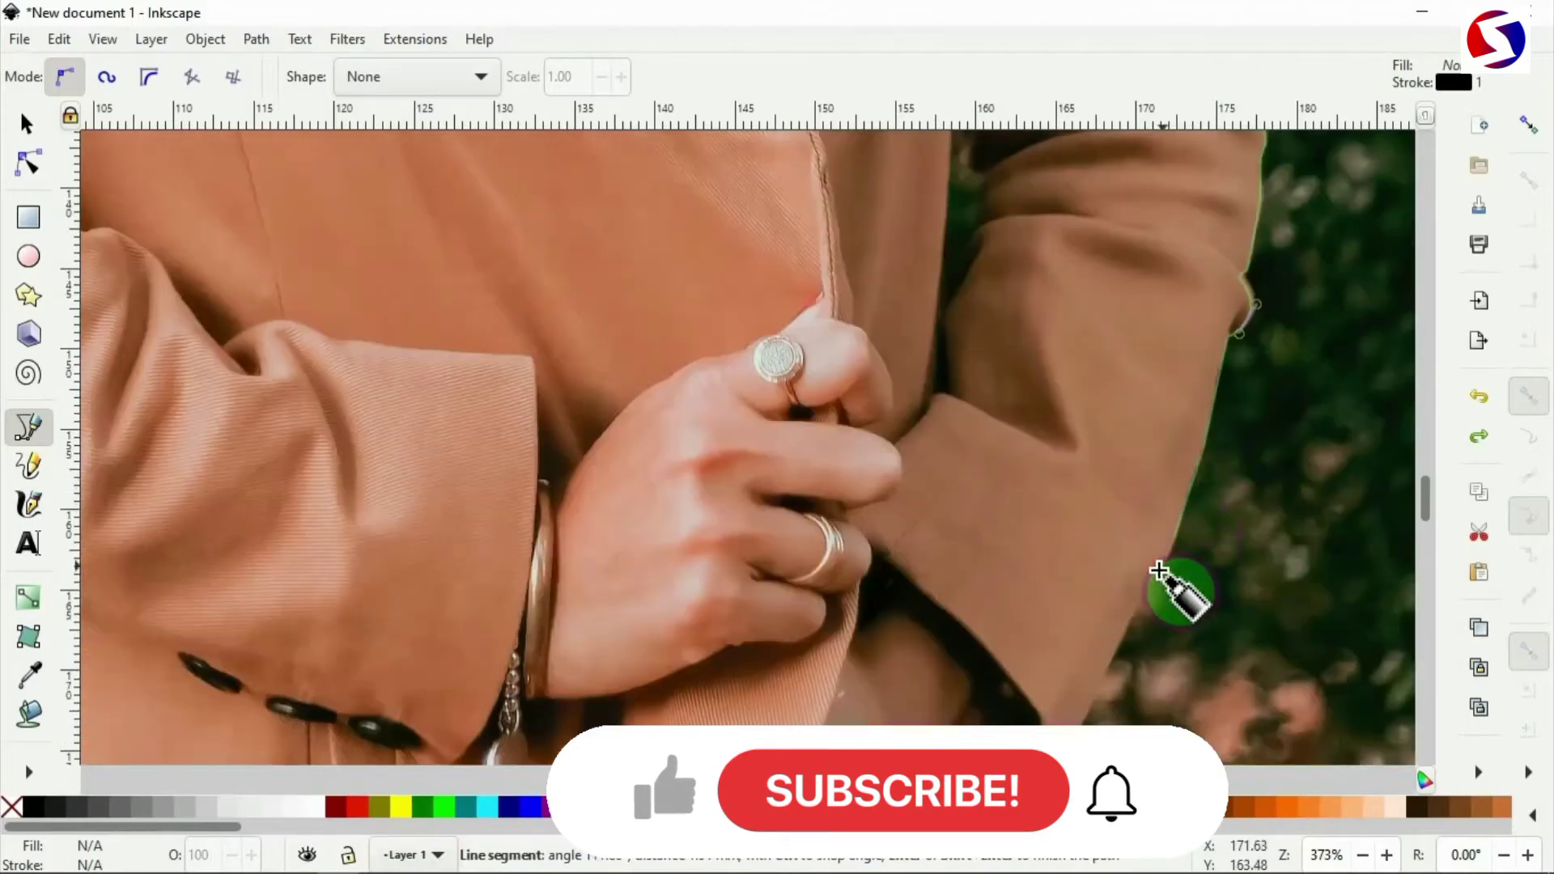
left_click_drag(1126, 620, 1107, 652)
Step: Carry the outline past the cuff and down the coat's right edge to the bottom of the photo
scroll(1108, 653, "down", 2)
left_click(1051, 610)
scroll(1051, 611, "down", 5)
left_click_drag(1053, 546, 1058, 682)
left_click(1061, 644)
scroll(1061, 644, "down", 2)
scroll(1073, 612, "down", 2)
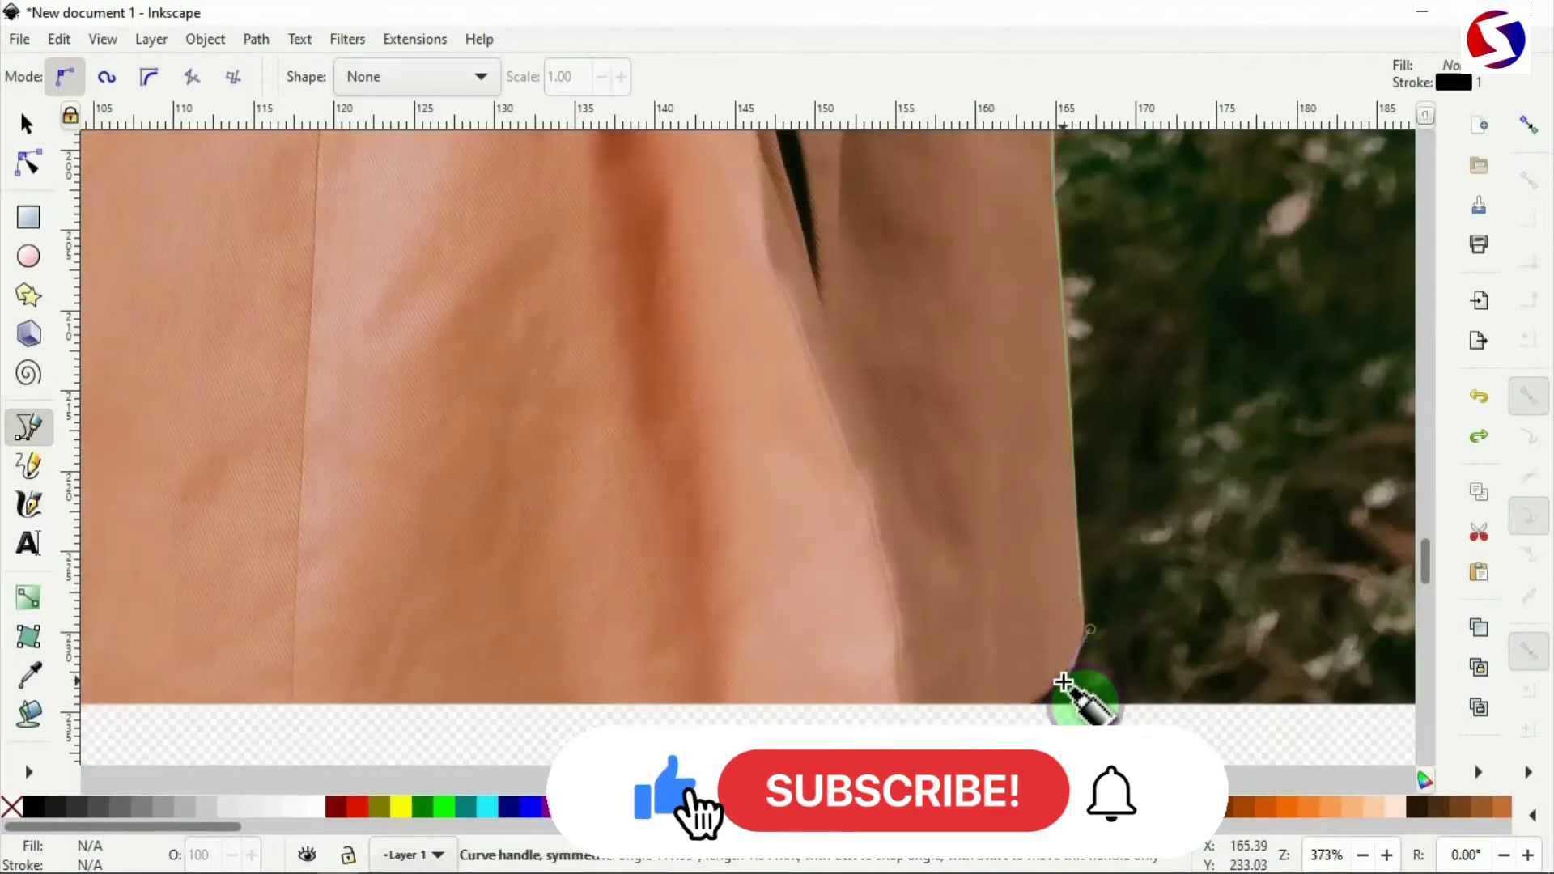
left_click(992, 714)
Step: Run the path along the photo's bottom edge and up the coat's left side to the underside of the sleeve
scroll(992, 714, "left", 7)
left_click(664, 702)
left_click(609, 327)
scroll(609, 326, "up", 3)
left_click_drag(583, 413, 581, 340)
scroll(582, 341, "up", 9)
left_click(562, 361)
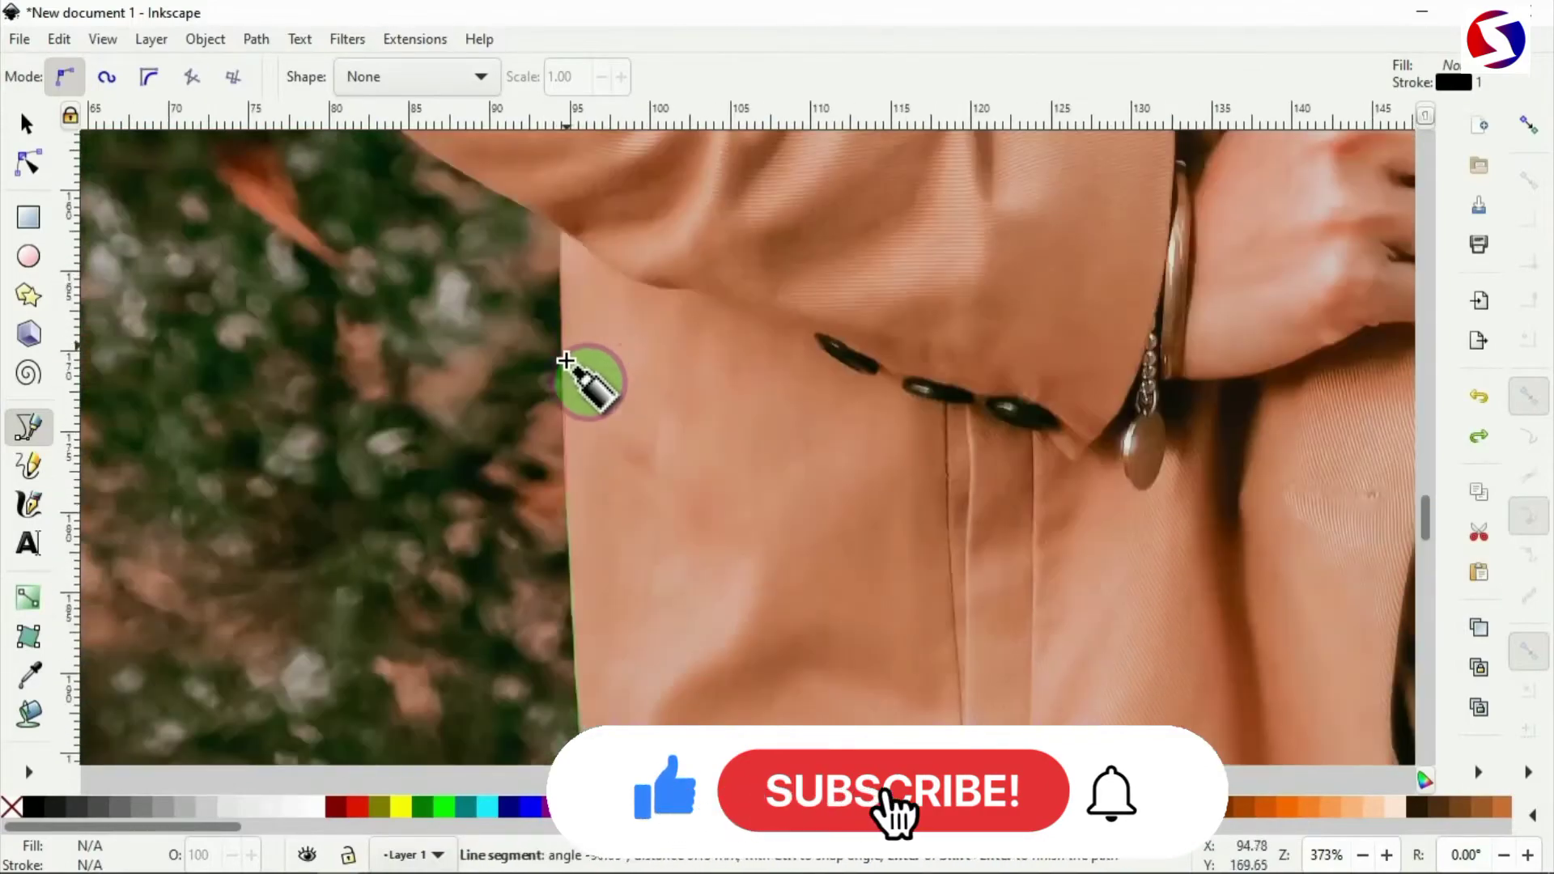
scroll(562, 356, "up", 2)
left_click(565, 325)
Step: Trace under the left forearm, around the elbow and up the outer edge of the left sleeve
scroll(507, 288, "up", 6)
left_click_drag(526, 516, 493, 493)
left_click(393, 449)
mouse_move(348, 431)
left_mouse_down()
mouse_move(300, 356)
mouse_move(363, 311)
left_mouse_up()
scroll(322, 383, "up", 3)
scroll(300, 356, "up", 7)
scroll(321, 348, "up", 6)
scroll(365, 317, "up", 2)
scroll(427, 496, "up", 8)
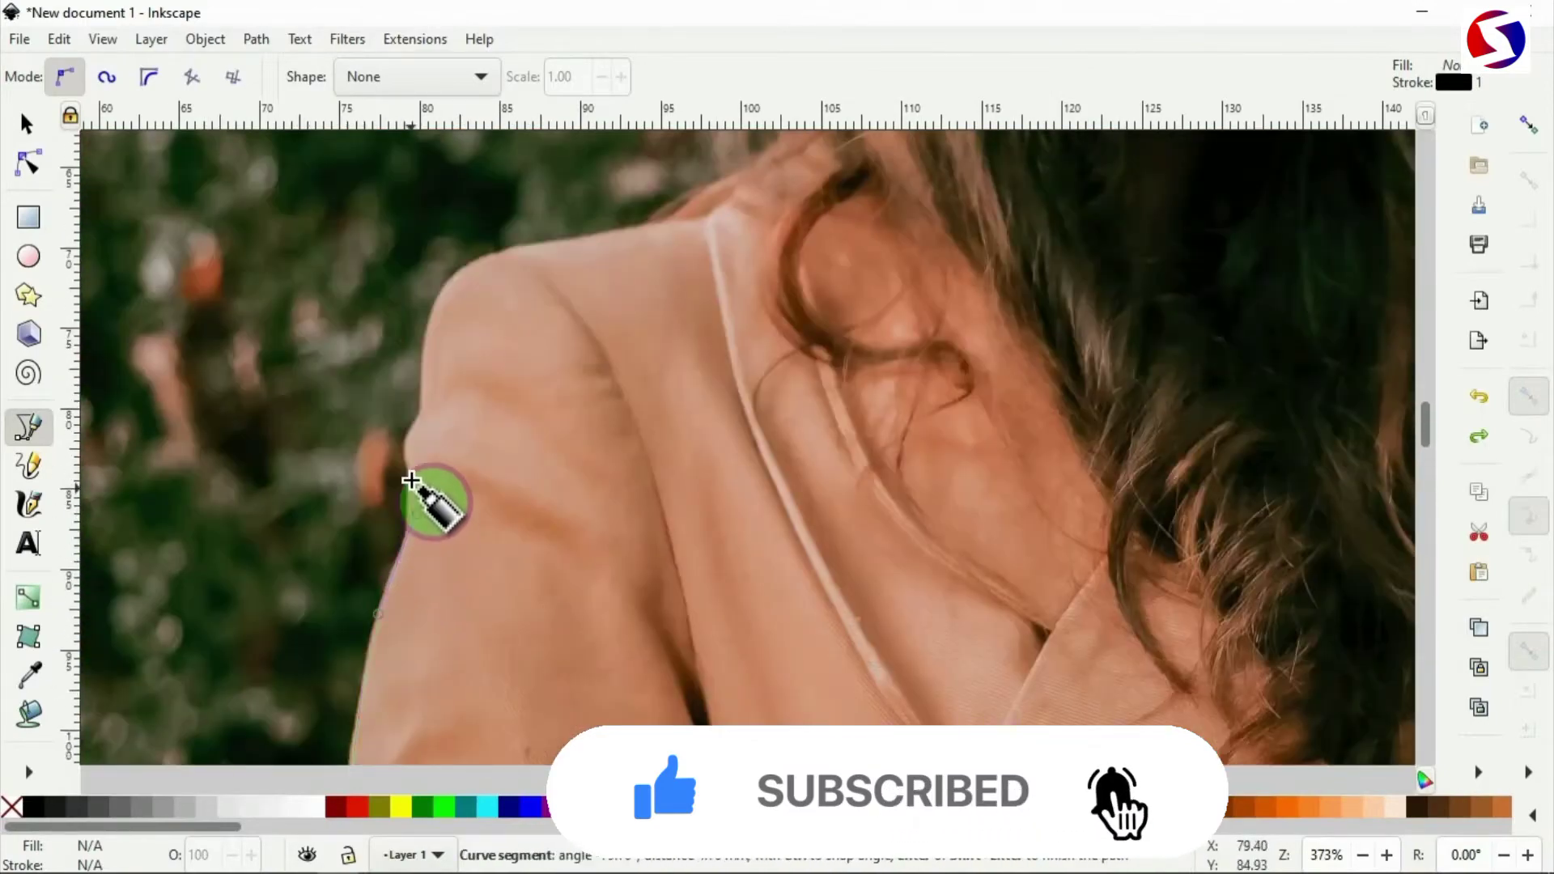
Step: Trace the left upper arm and over the left coat shoulder to the hair beside the collar
left_click_drag(426, 496, 441, 434)
scroll(478, 555, "up", 8)
left_click(703, 459)
scroll(700, 464, "up", 4)
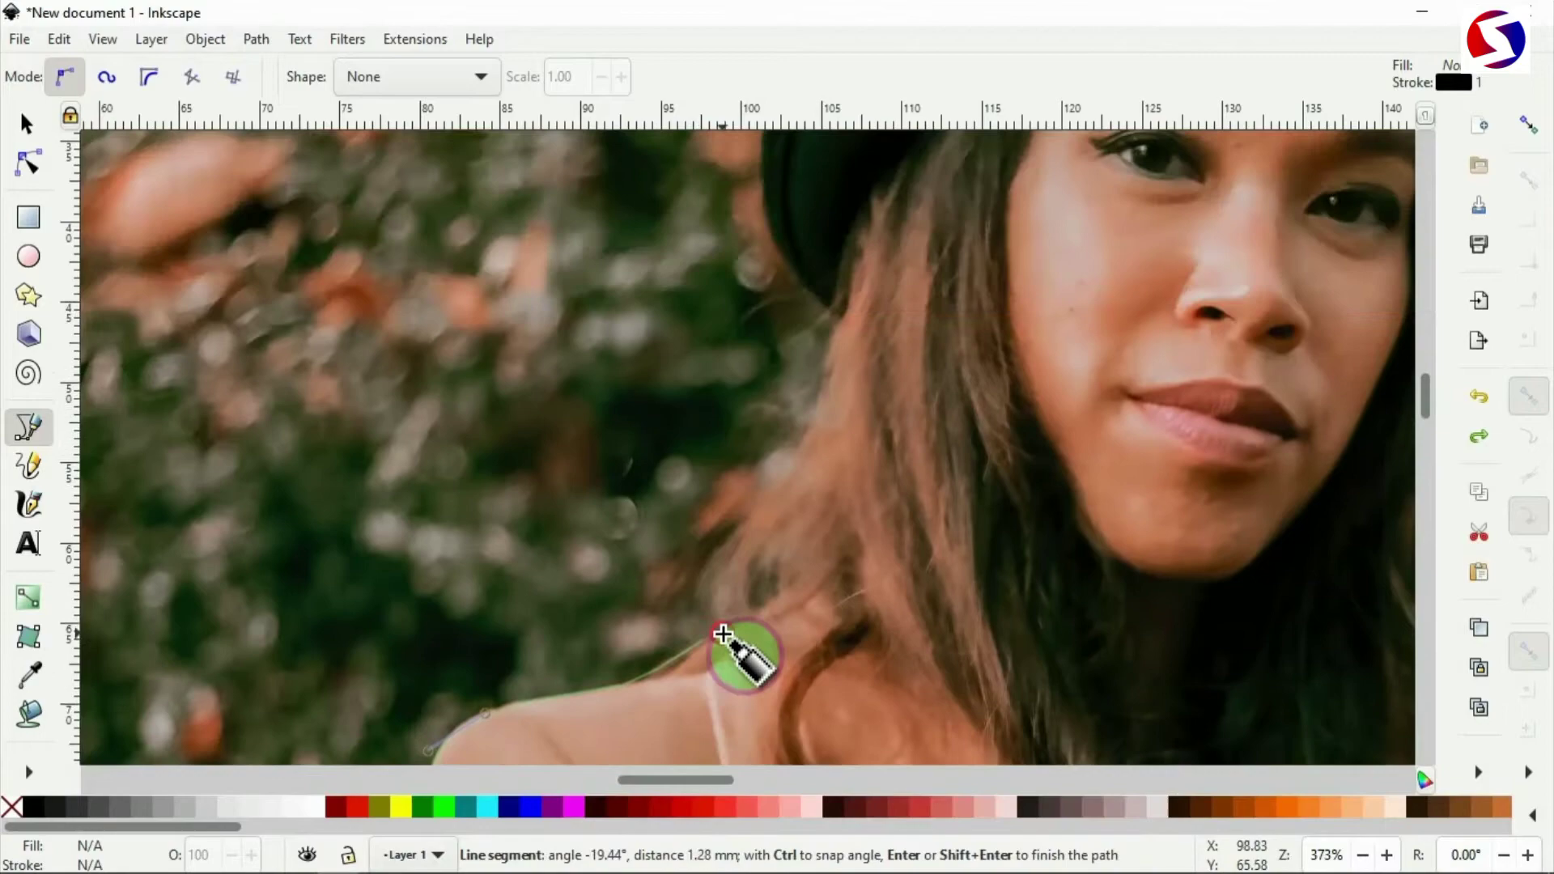
left_click(721, 633)
Step: Follow the outer edge of the hair on the left side of the face up to the hat brim
left_click_drag(709, 577, 721, 557)
left_click(762, 507)
left_click_drag(804, 461, 821, 429)
left_click(832, 367)
scroll(830, 371, "up", 4)
left_click(826, 548)
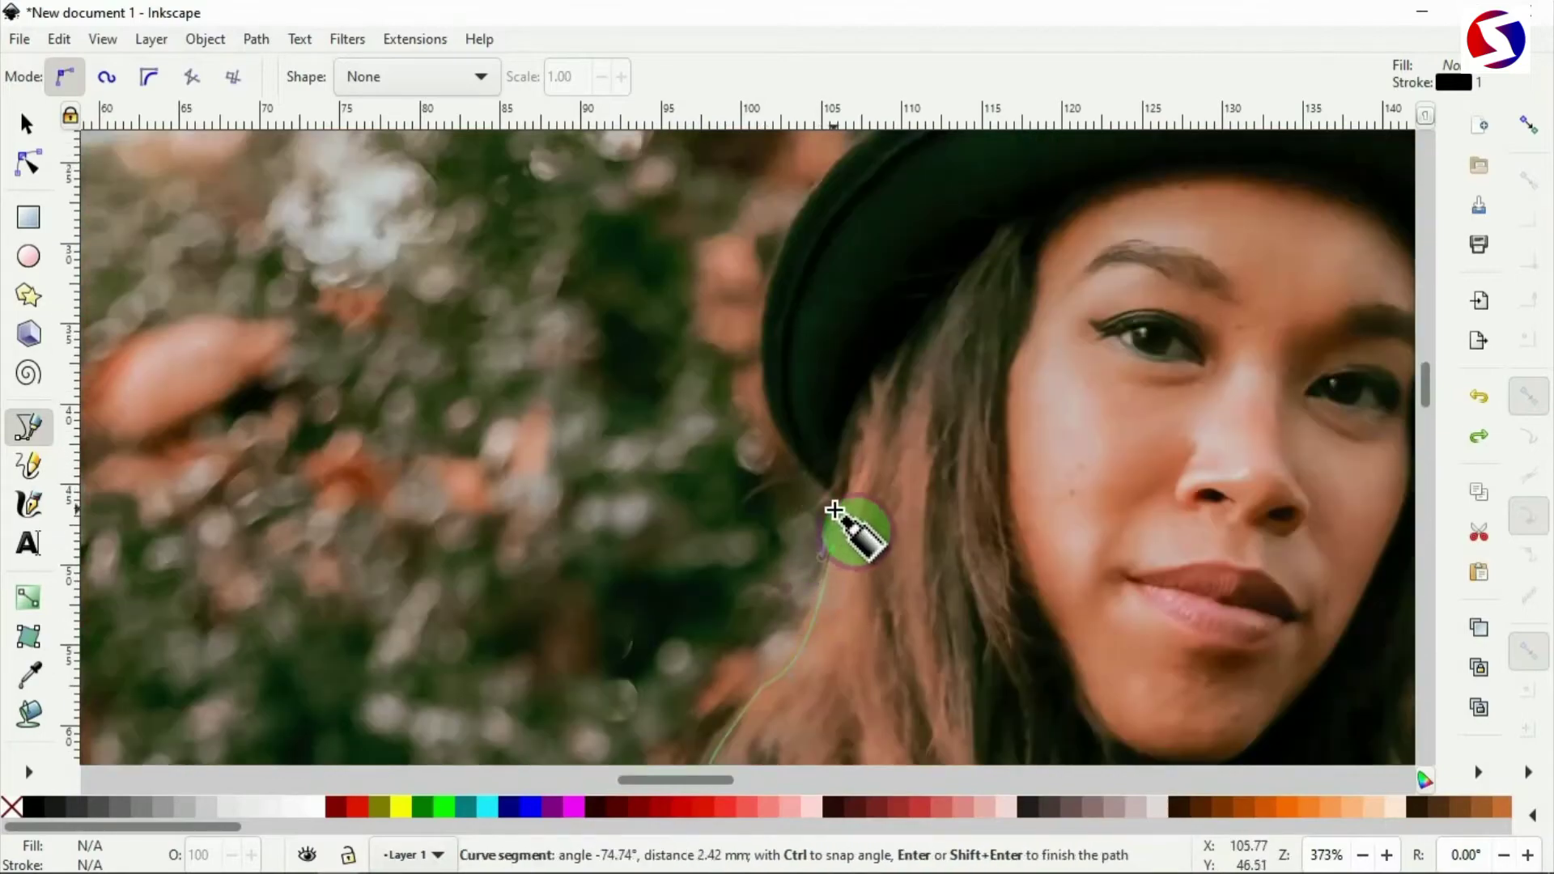
left_click(838, 500)
Step: Trace the left side of the hat brim and close the path at its starting node
scroll(837, 502, "up", 4)
left_click_drag(778, 612, 757, 553)
mouse_move(779, 440)
left_mouse_down()
mouse_move(796, 394)
mouse_move(888, 354)
left_mouse_up()
scroll(867, 372, "up", 2)
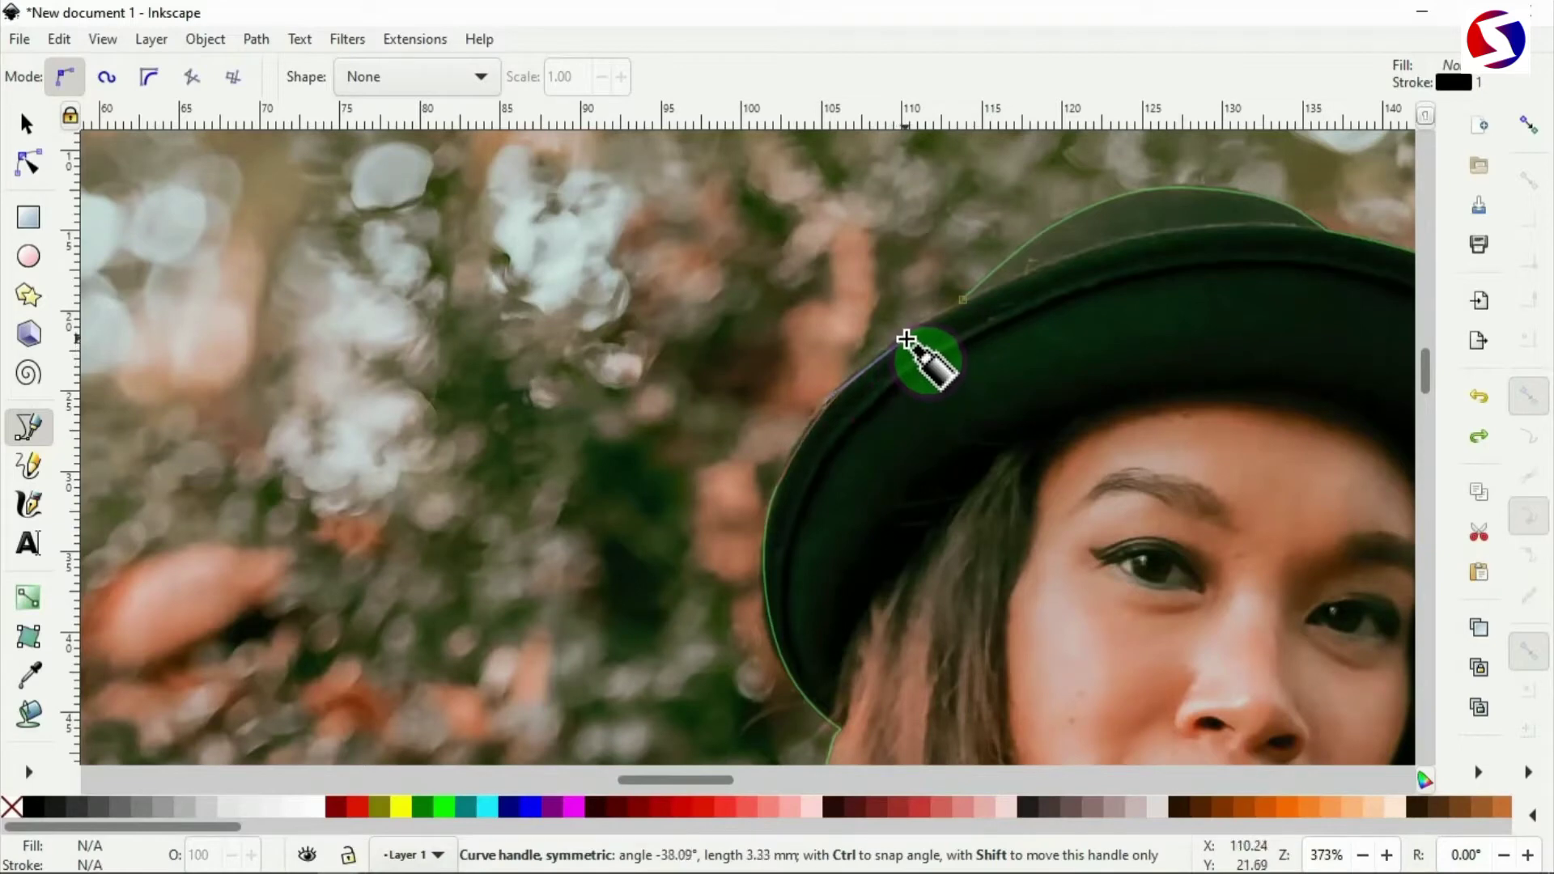
left_click_drag(905, 338, 906, 338)
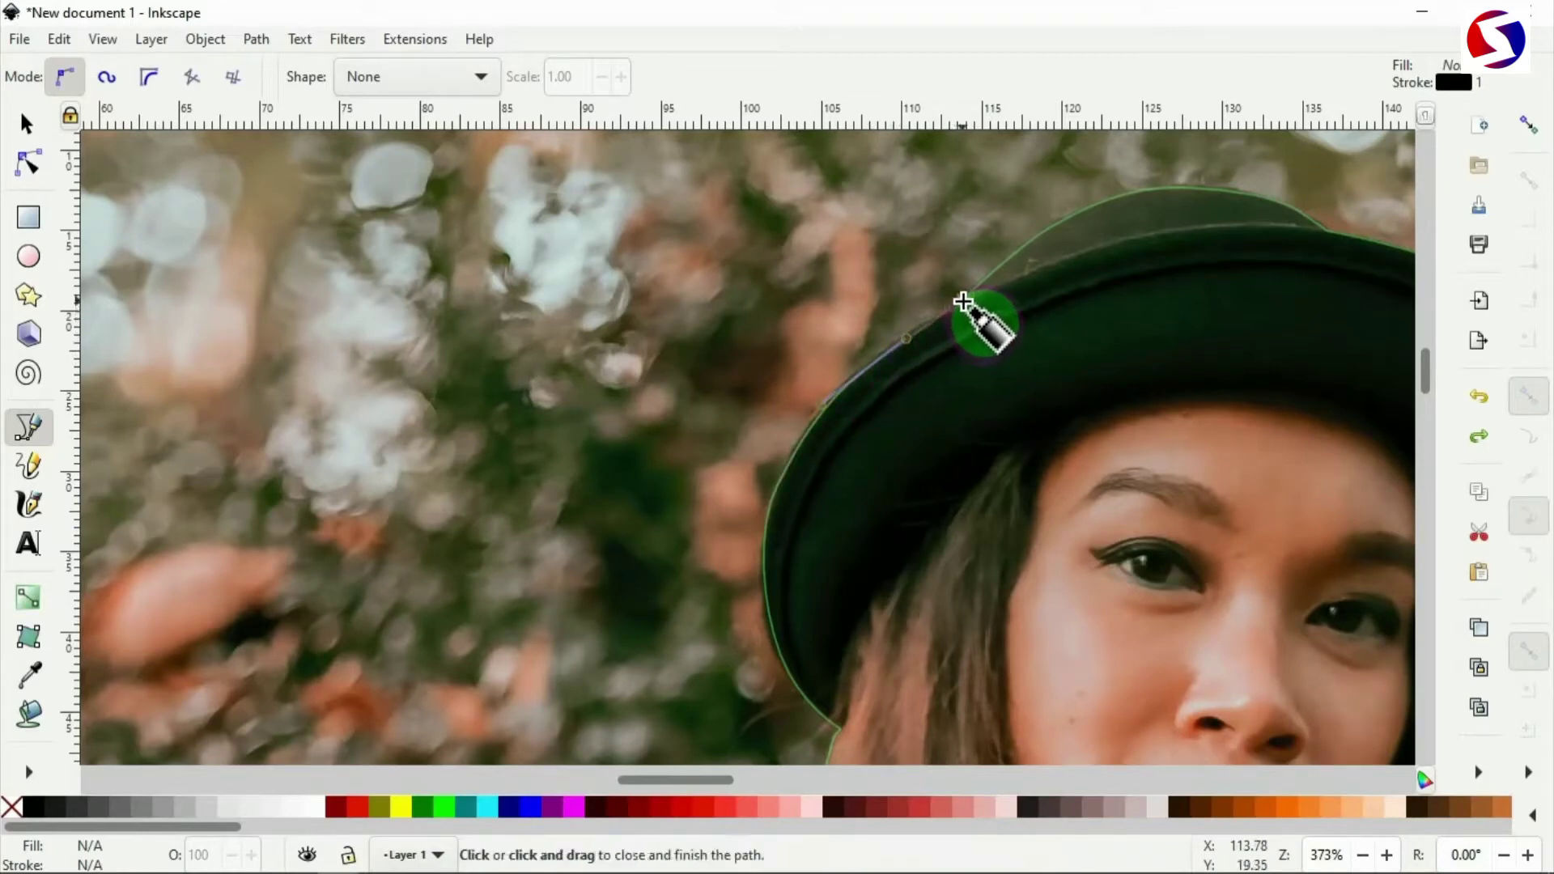
left_click(963, 302)
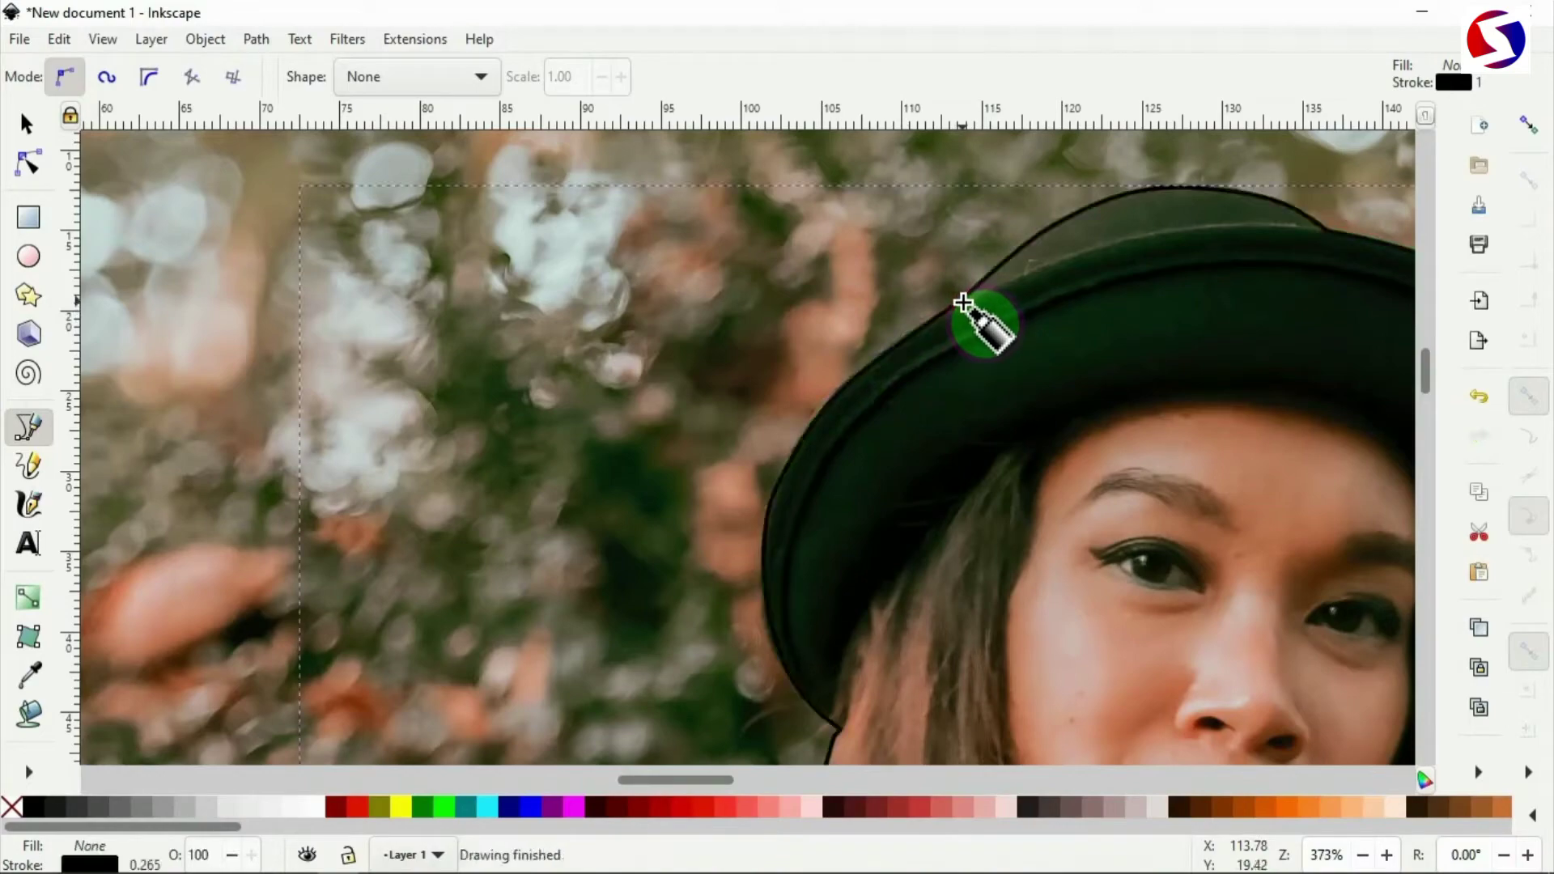
Step: Select the closed outline together with the photo and set the outline as the photo's clip
scroll(956, 348, "down", 2)
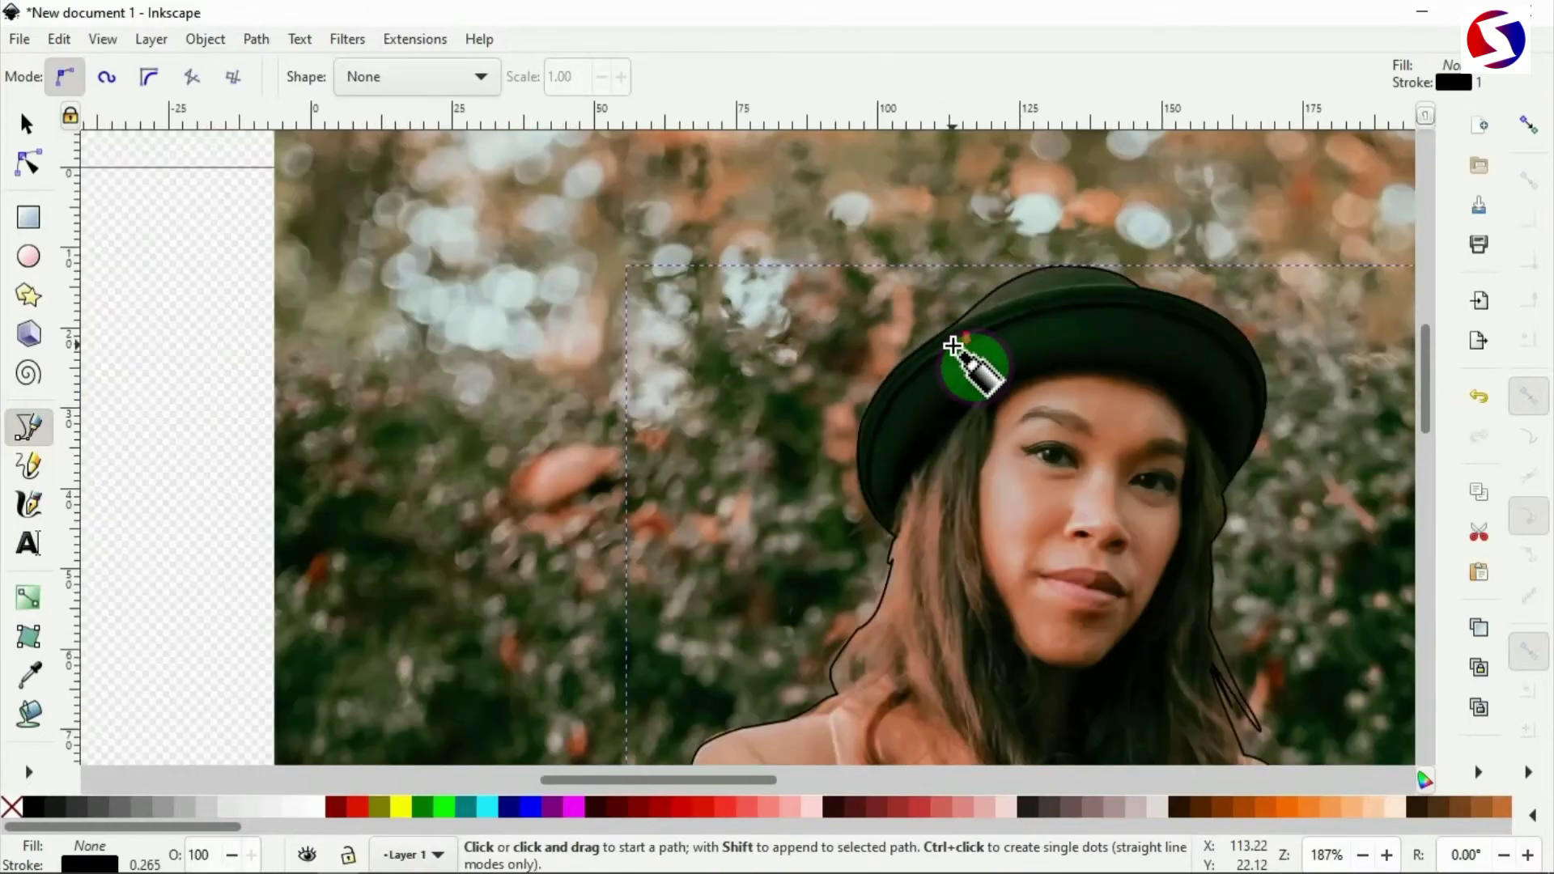
scroll(953, 346, "down", 1)
scroll(952, 346, "down", 2)
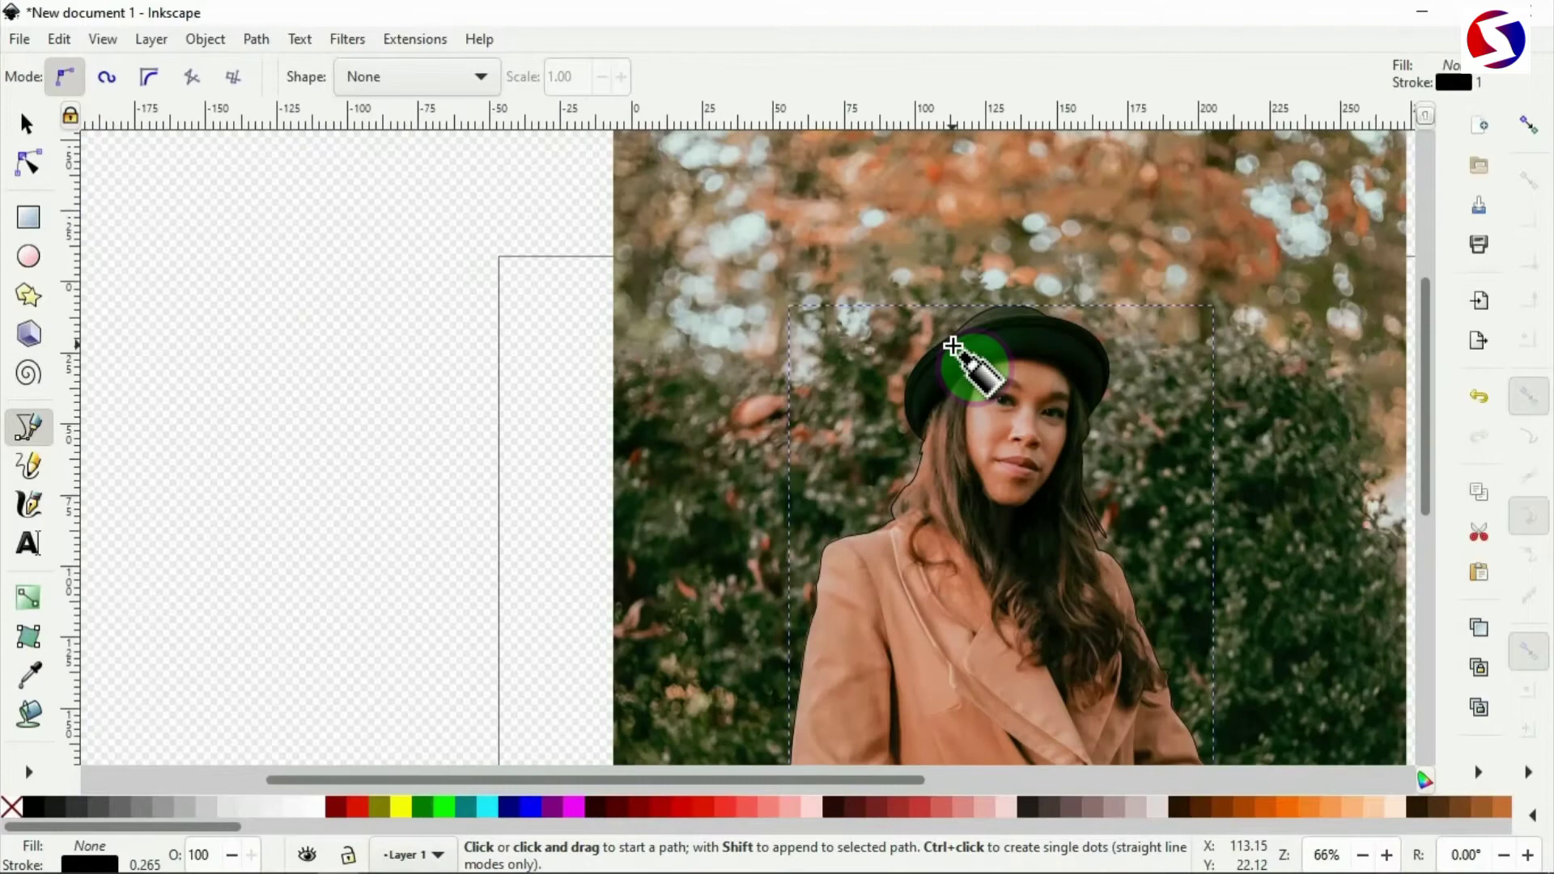
scroll(953, 347, "down", 2)
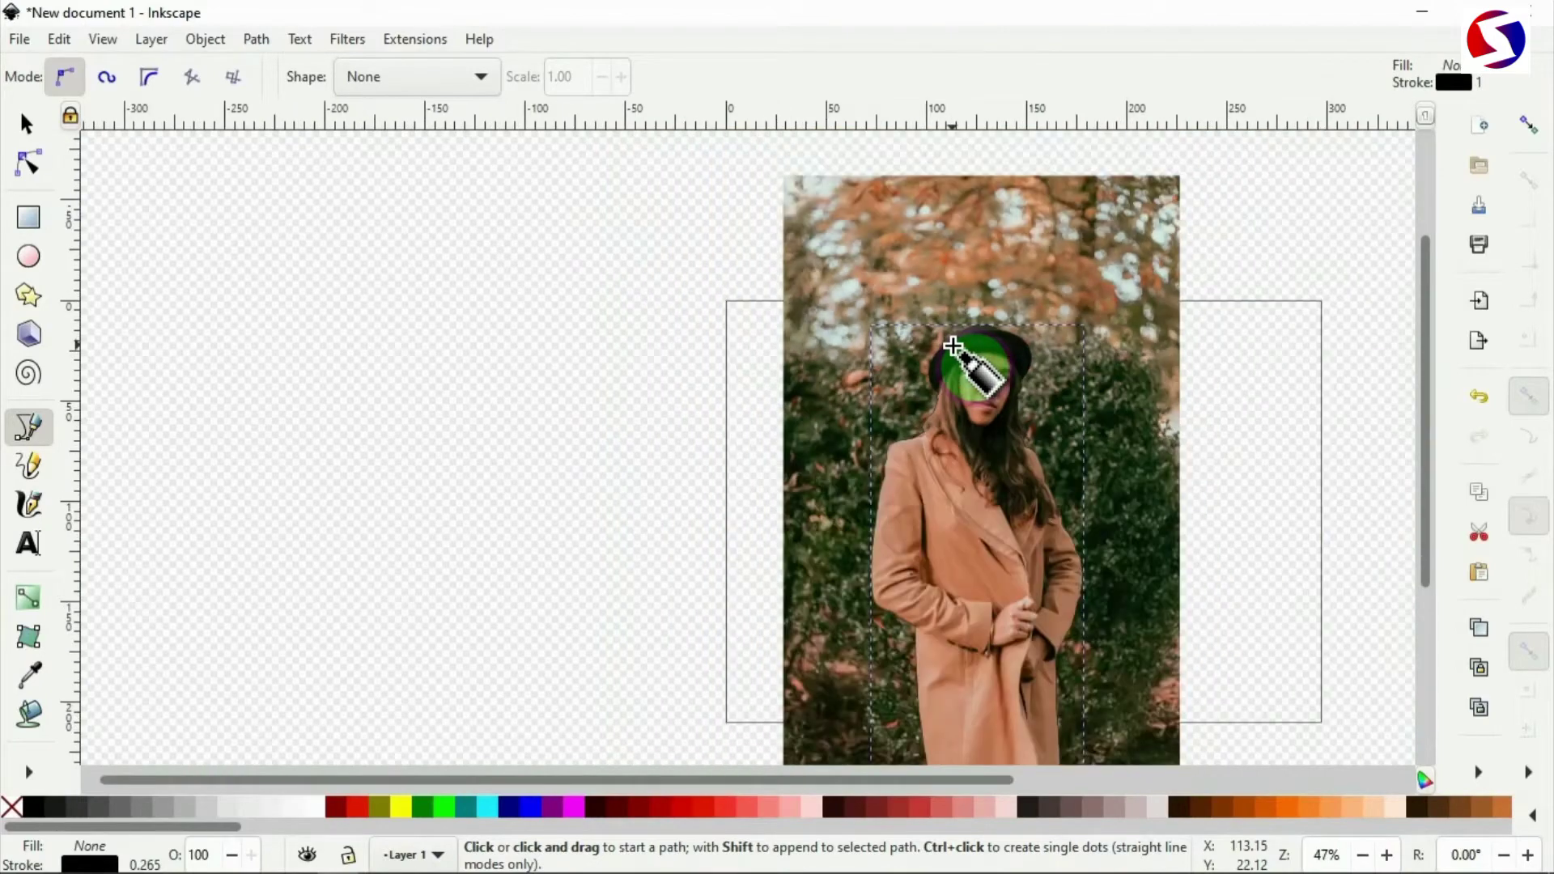
scroll(952, 346, "down", 1)
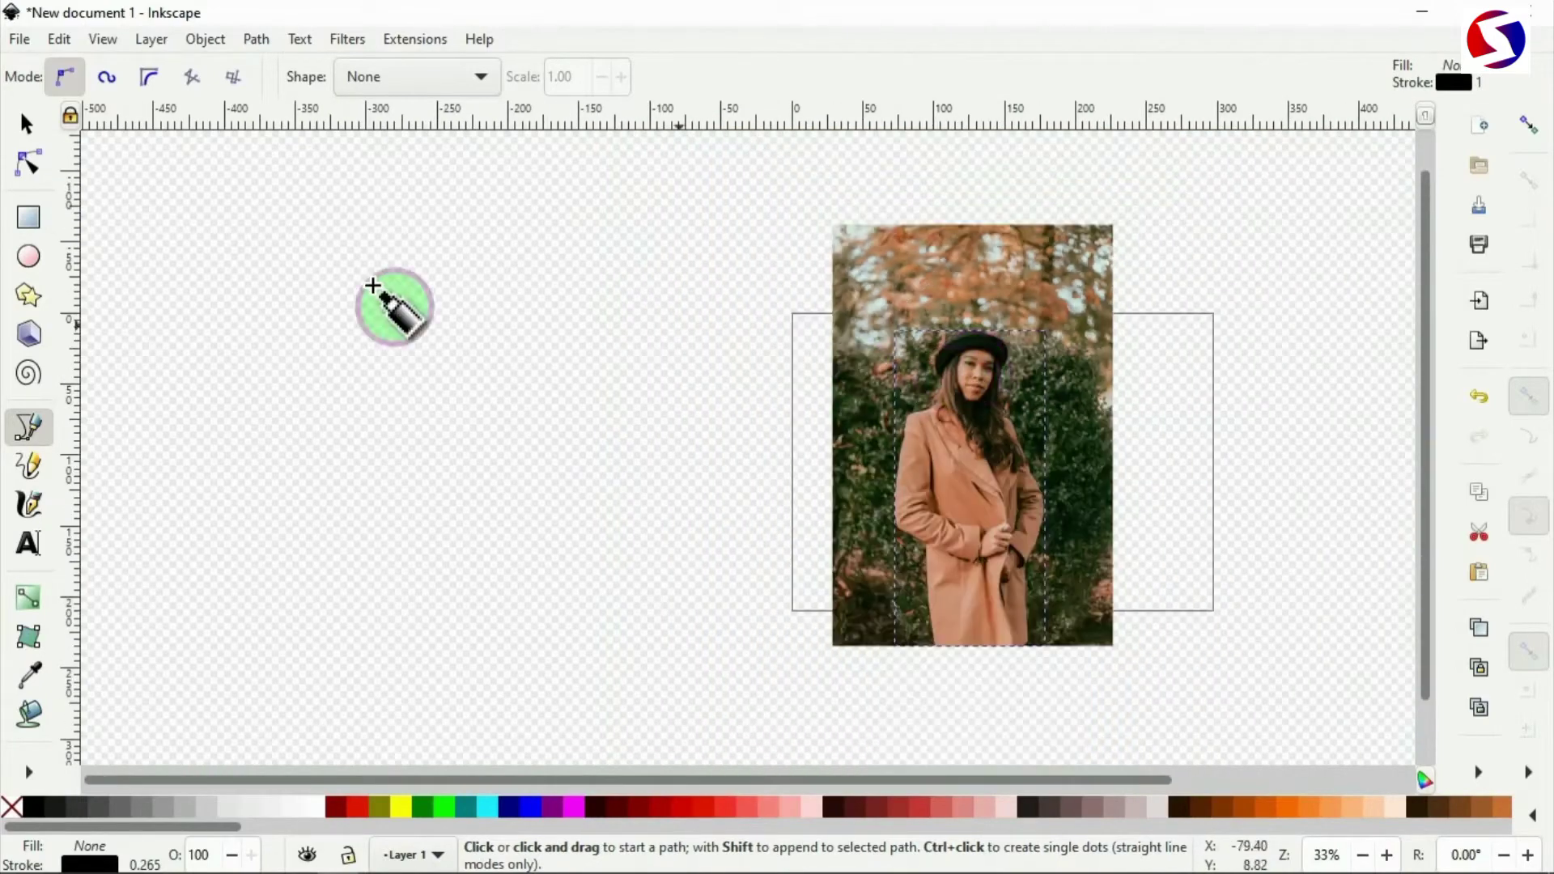
left_click(26, 128)
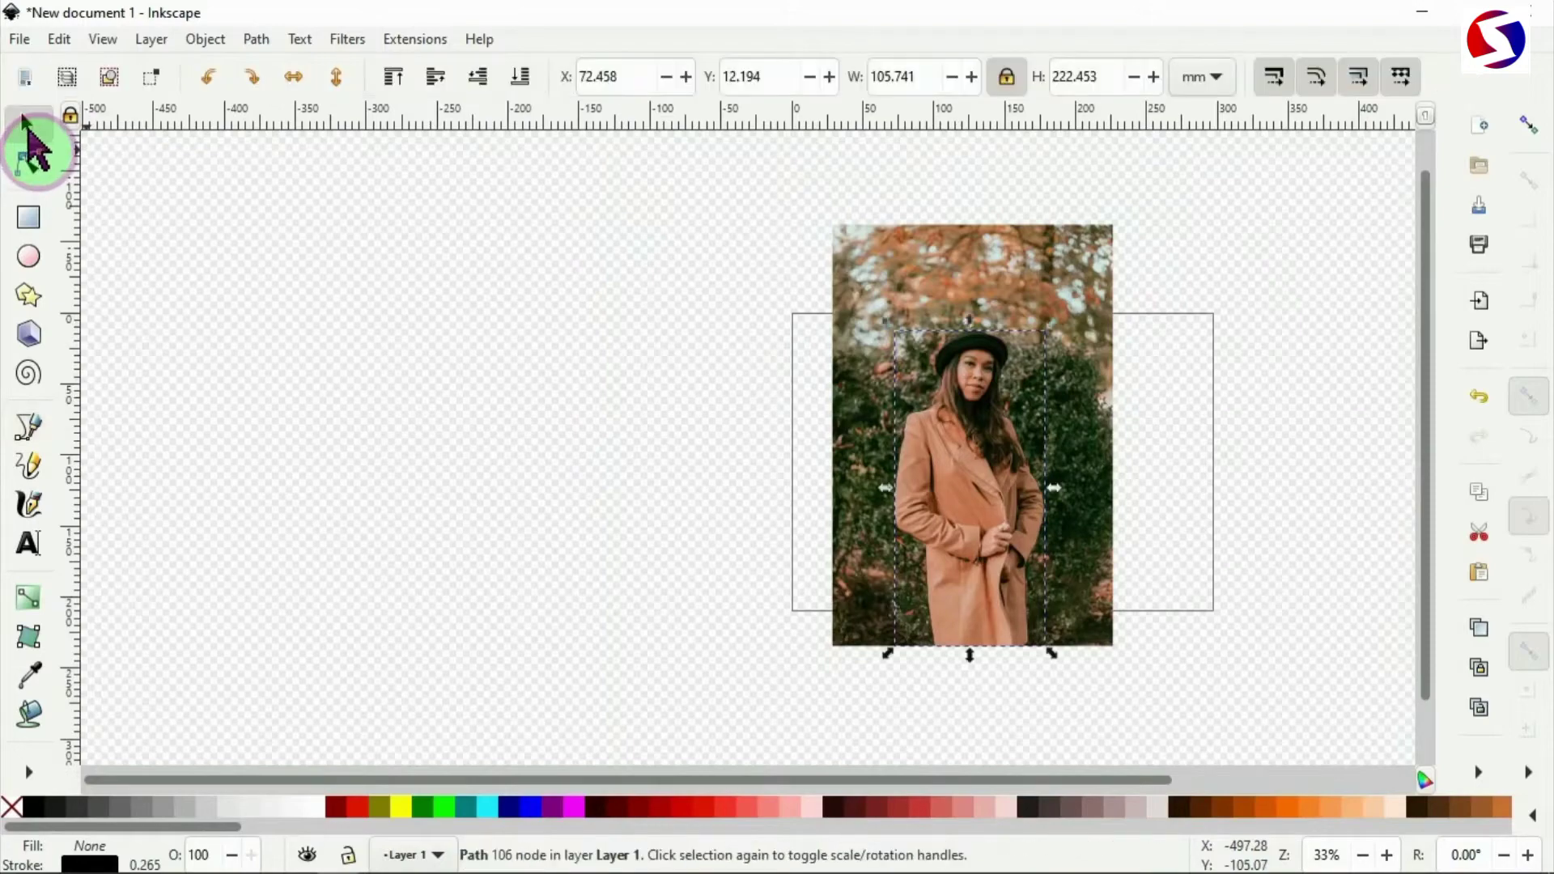
left_click(1090, 400, "shift")
scroll(1093, 437, "up", 1)
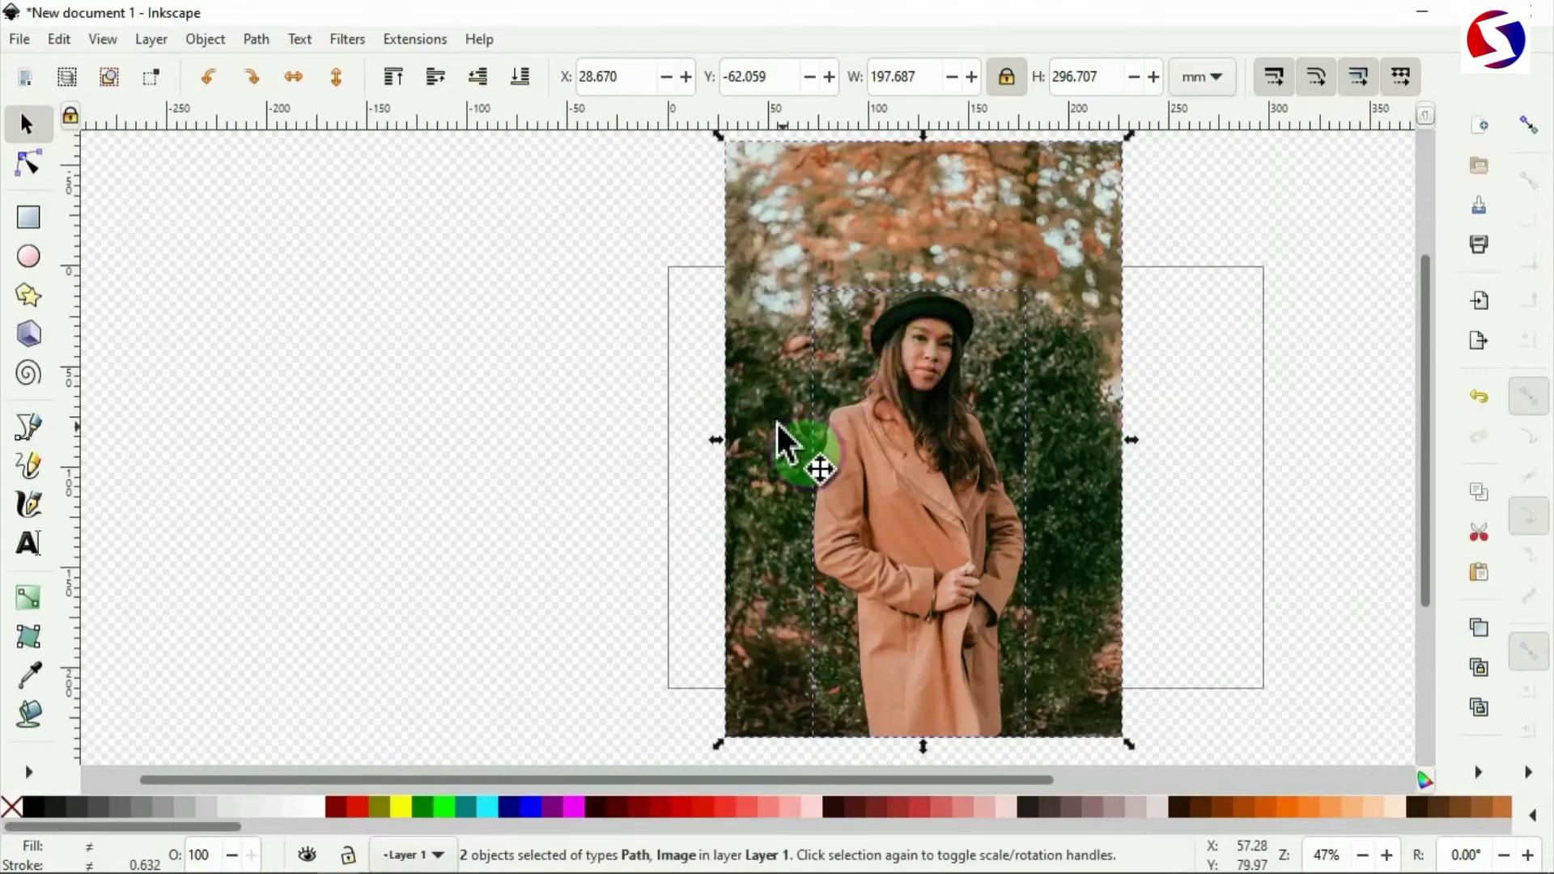
left_click(206, 39)
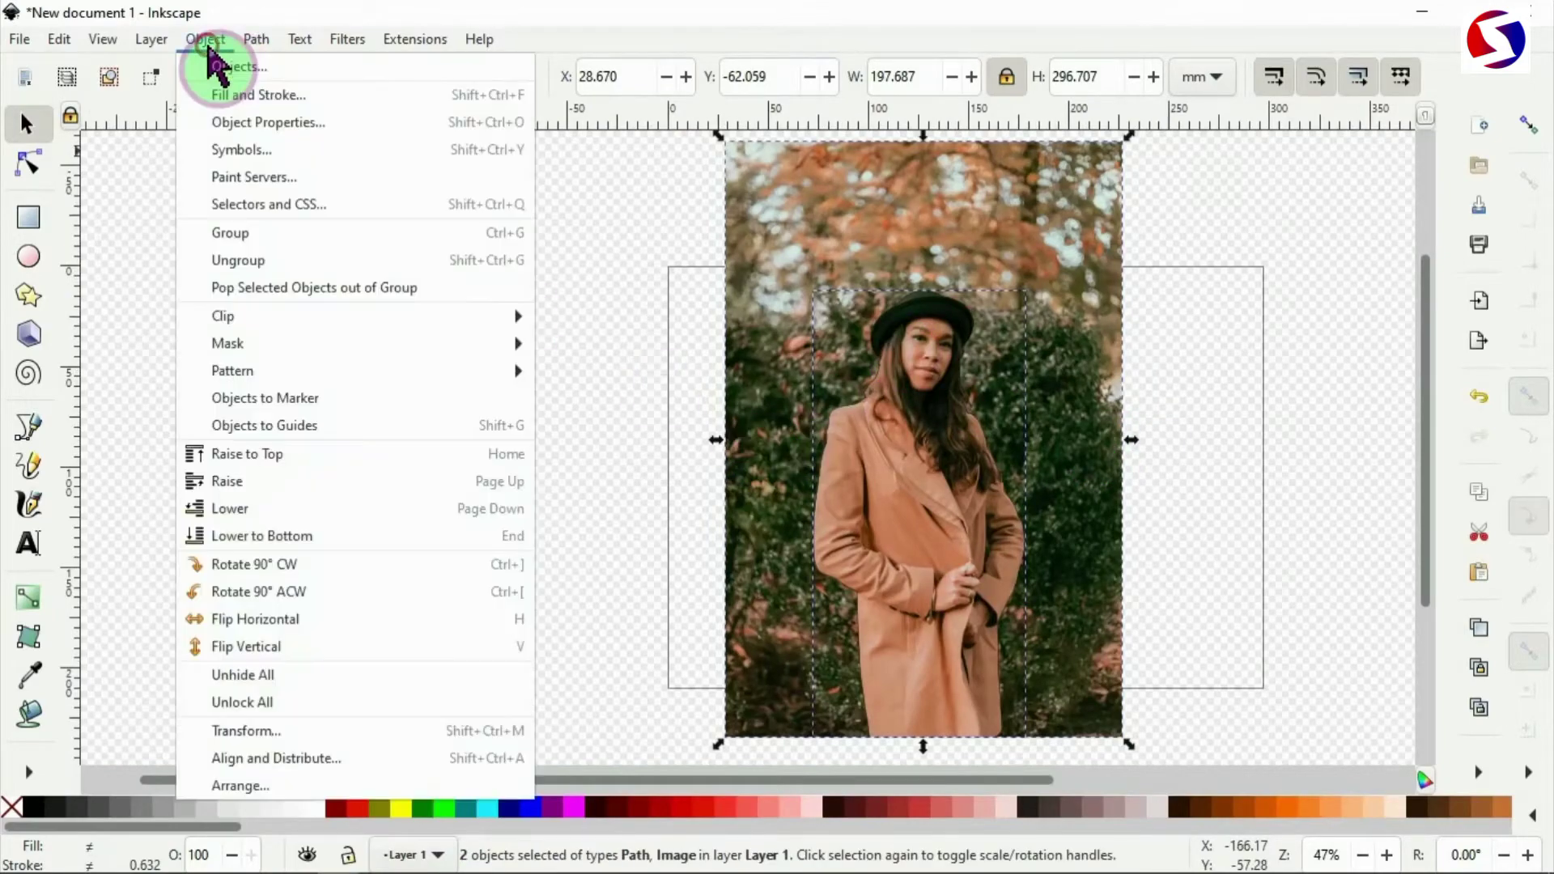
mouse_move(225, 322)
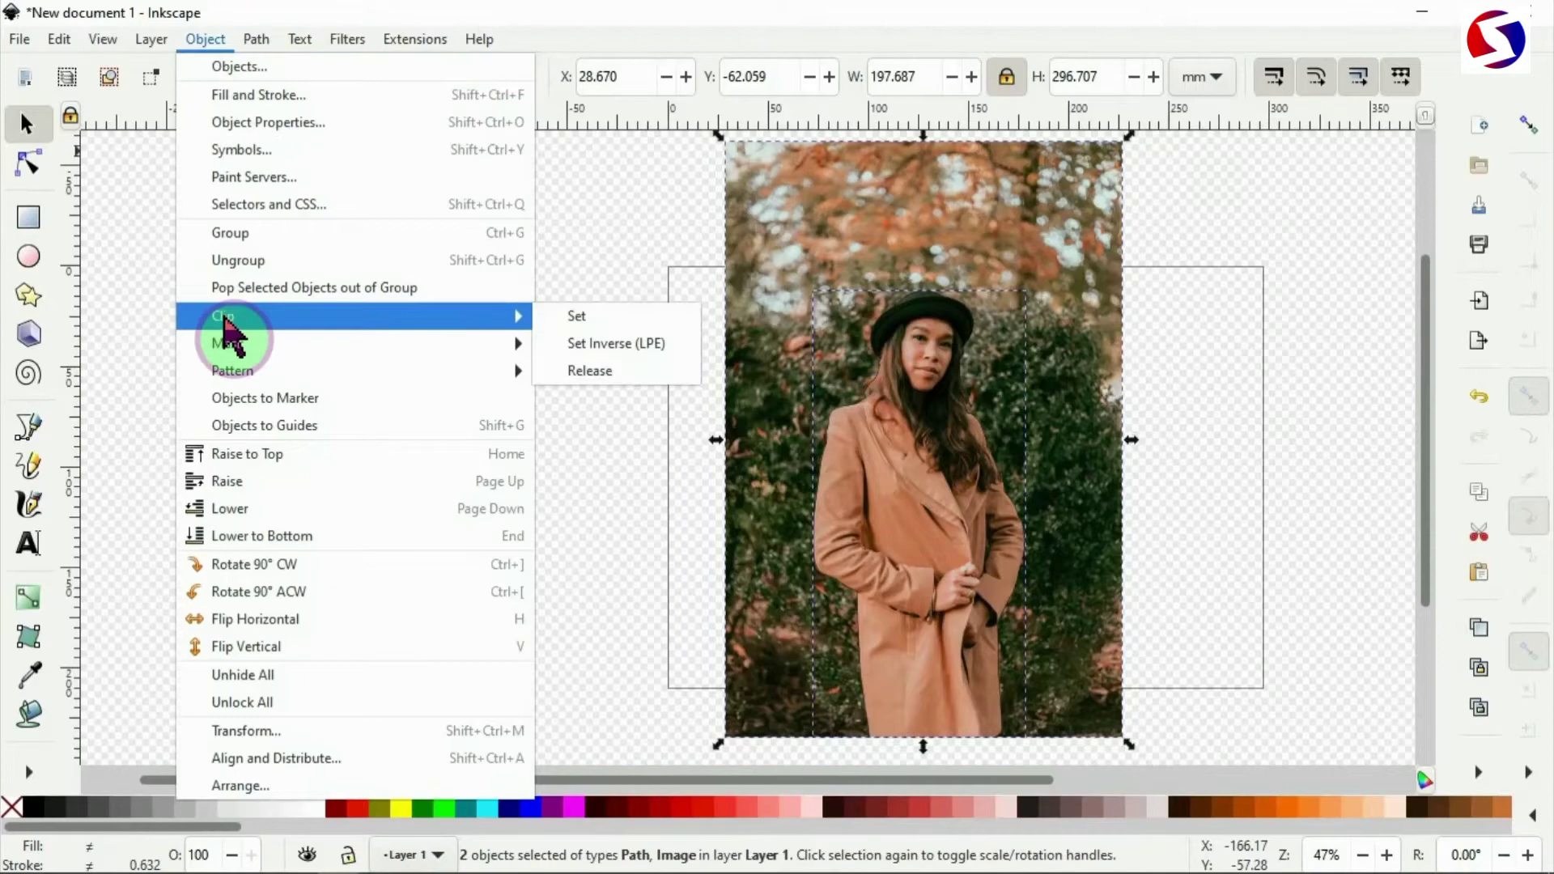
left_click(632, 328)
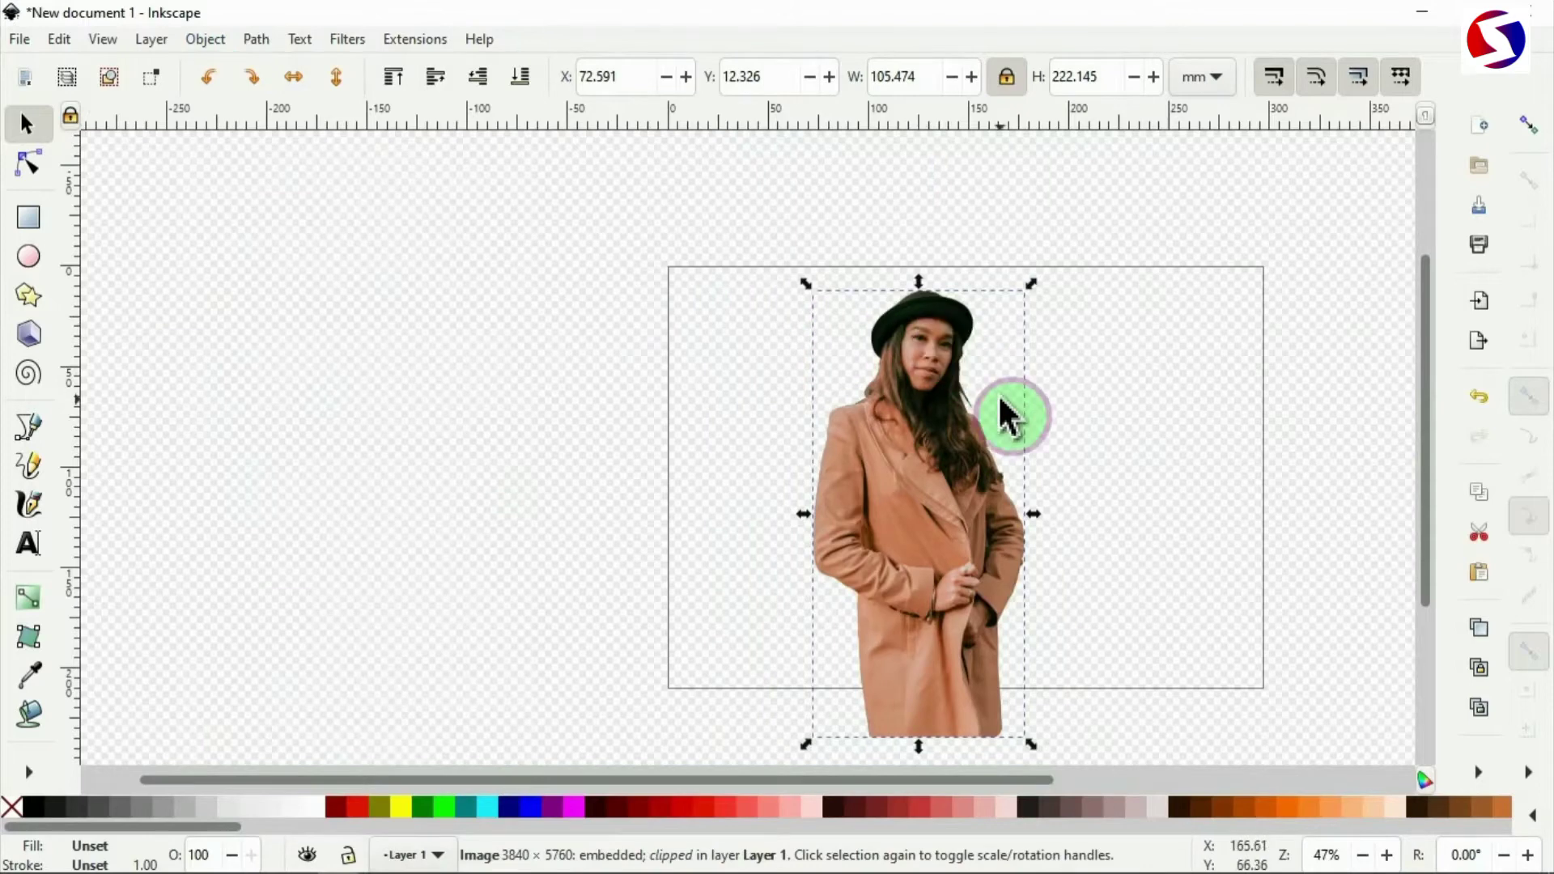
Step: Move the clipped cut-out off the page to its left and import the Pexels photo of the red-haired woman from the Desktop
left_click_drag(1010, 416, 249, 334)
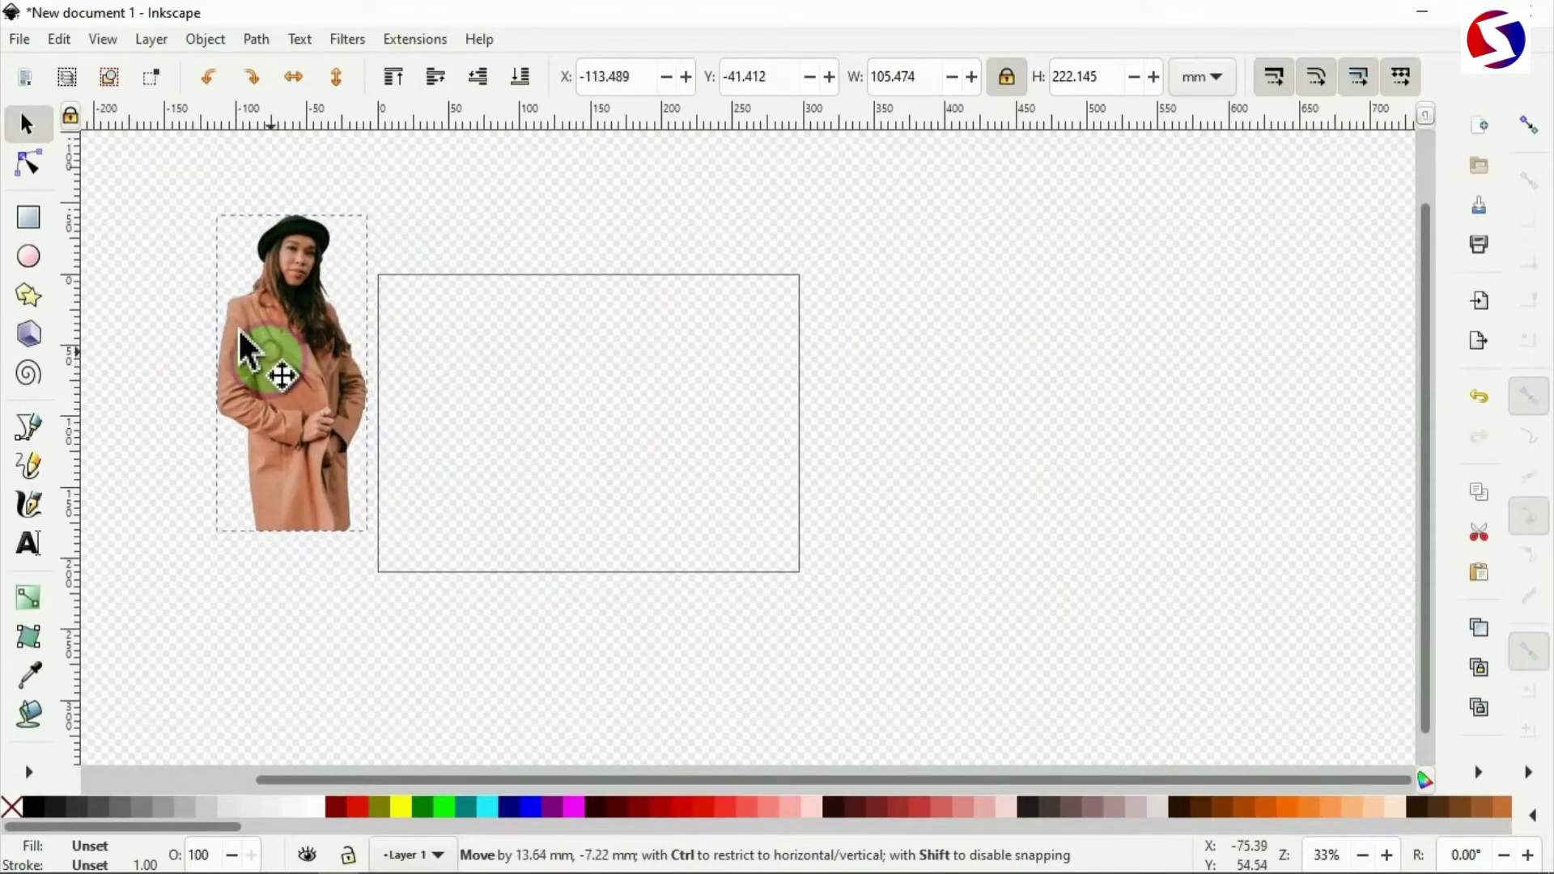
left_click(13, 44)
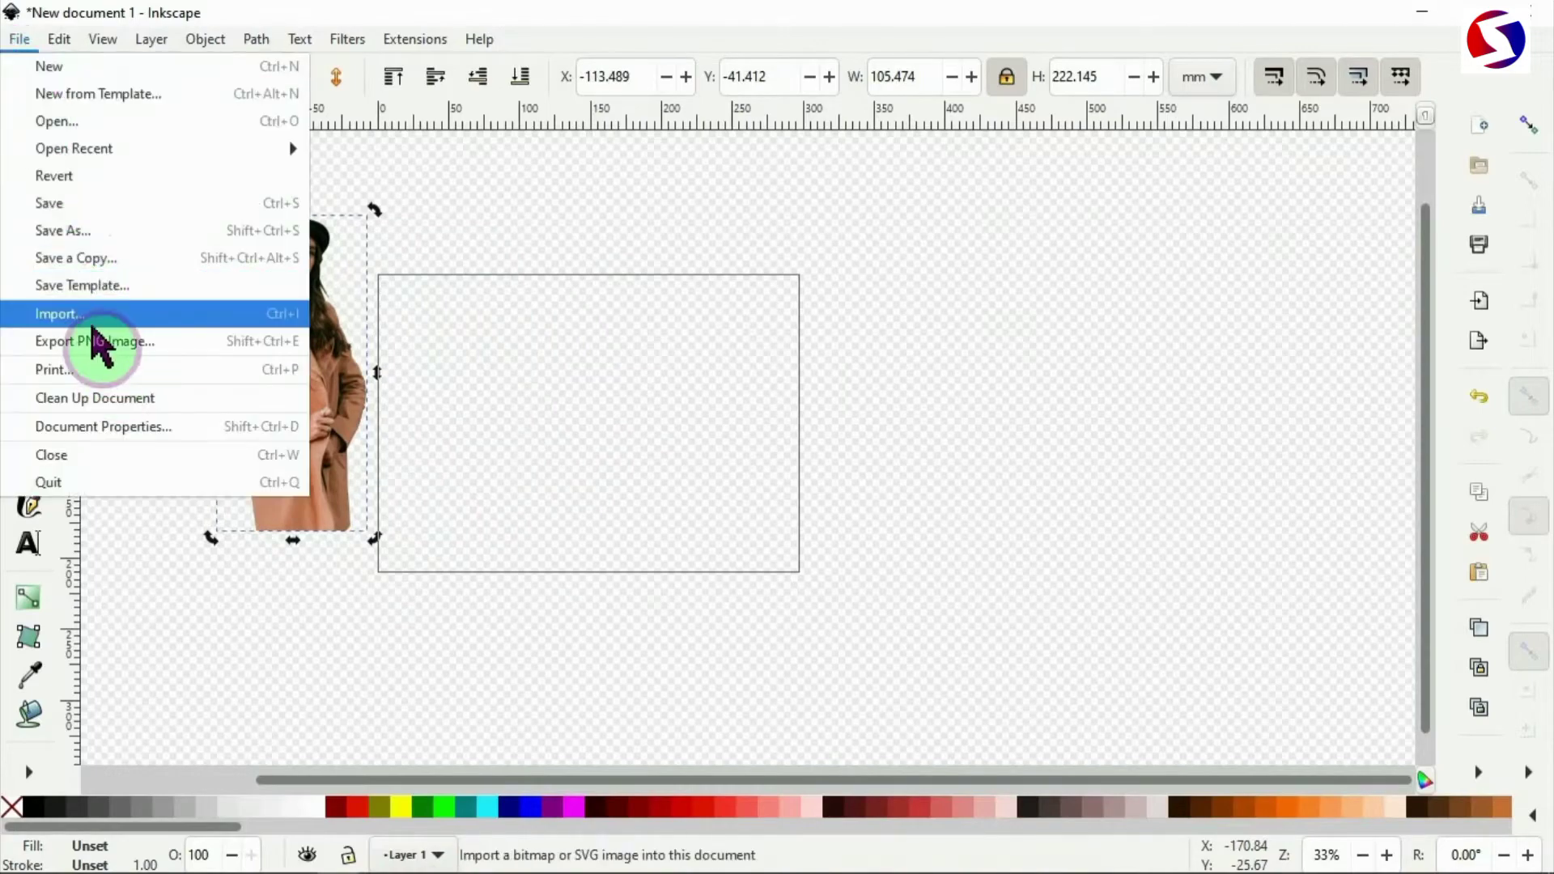
left_click(87, 318)
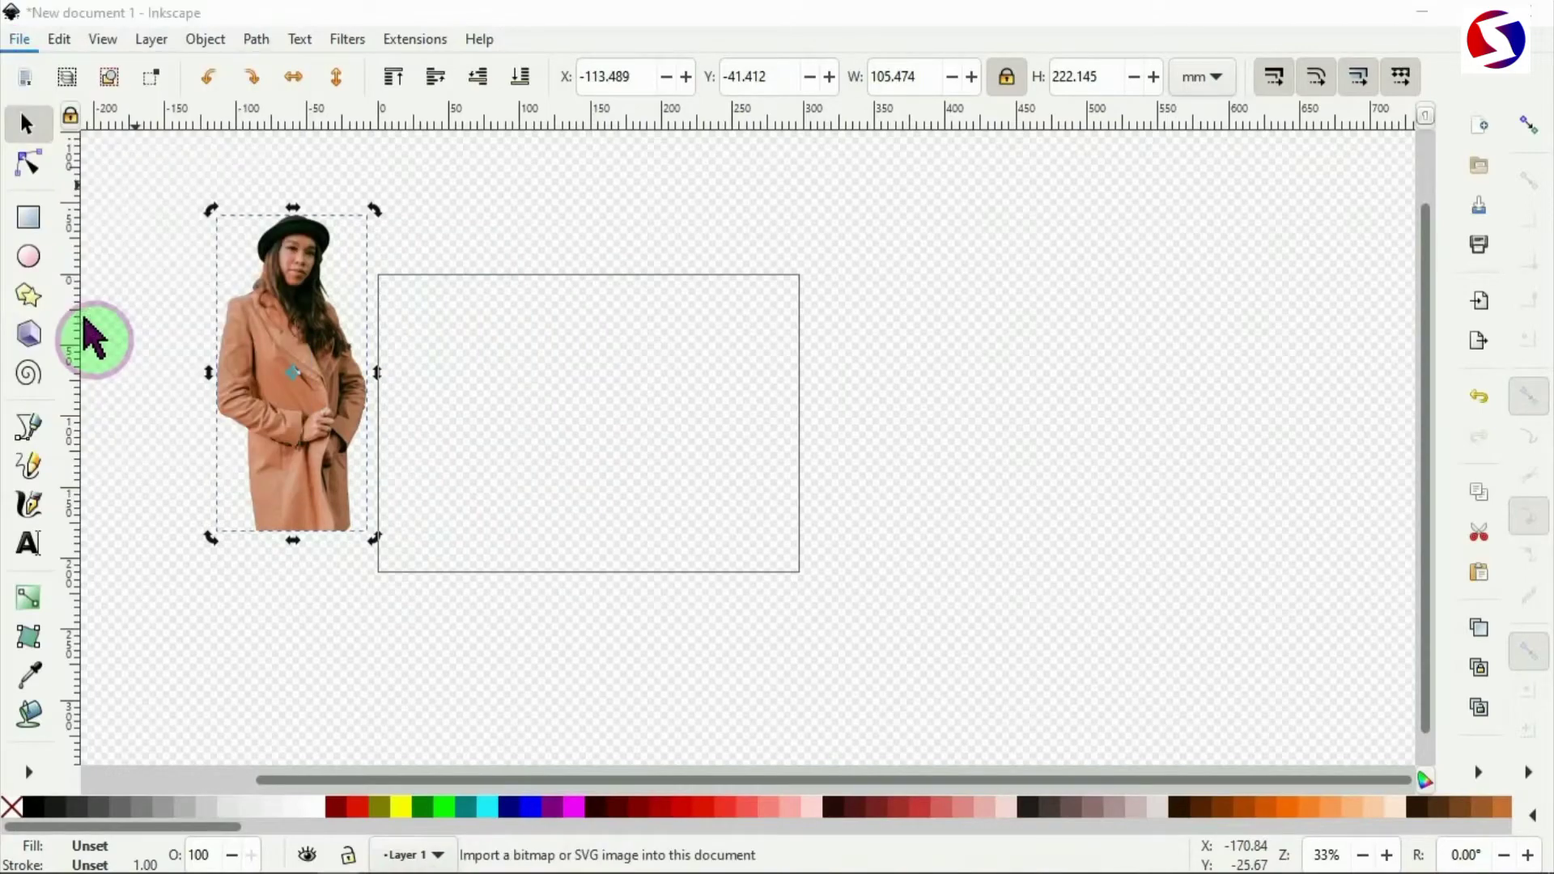
left_click(509, 166)
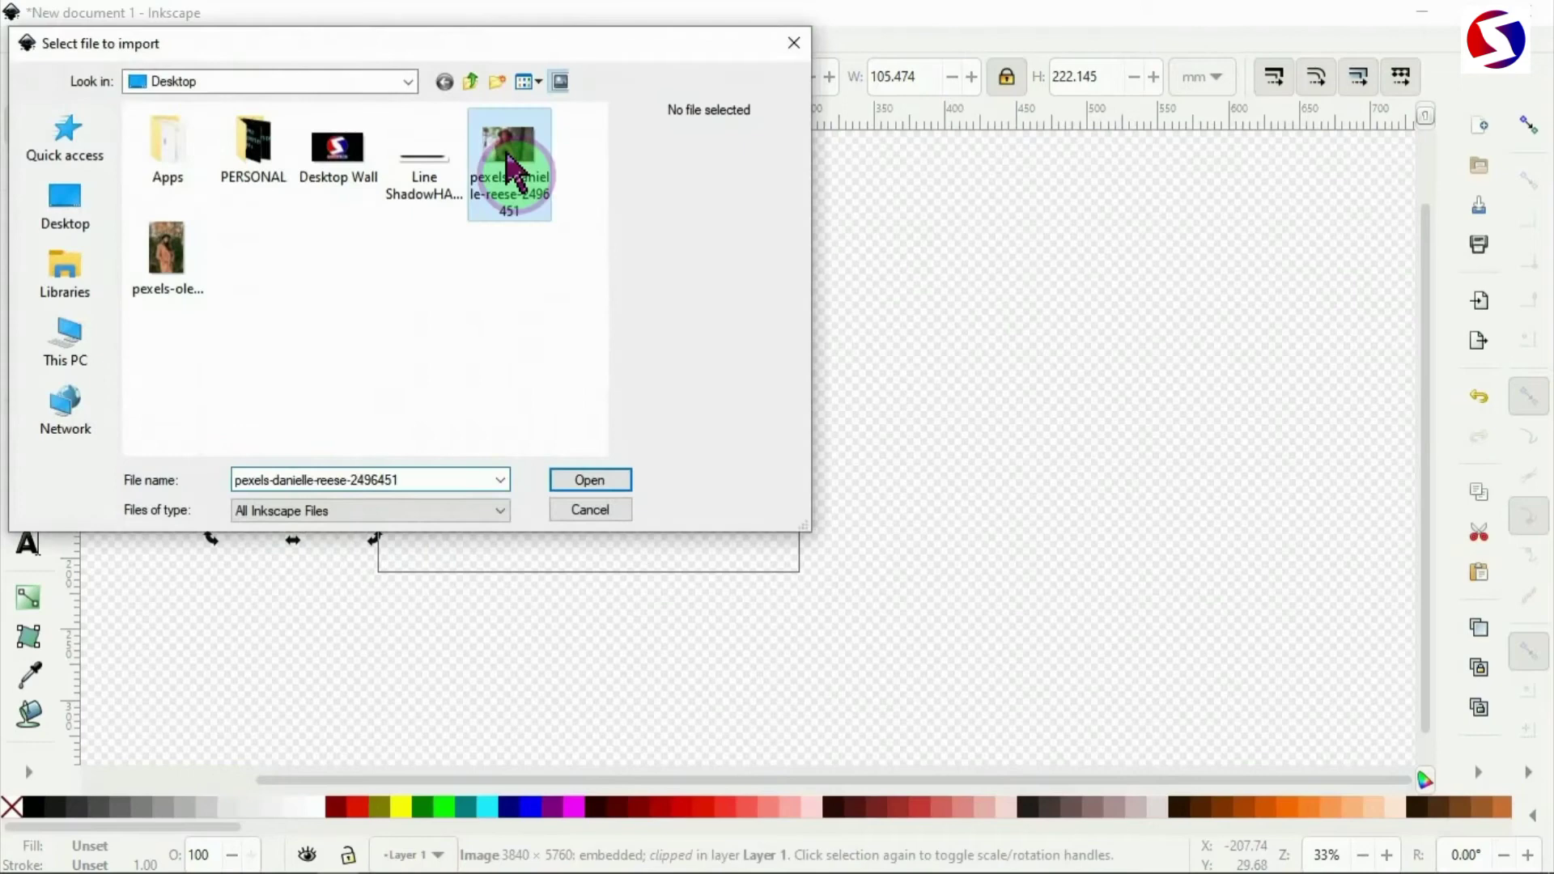
double_click(508, 162)
left_click(469, 417)
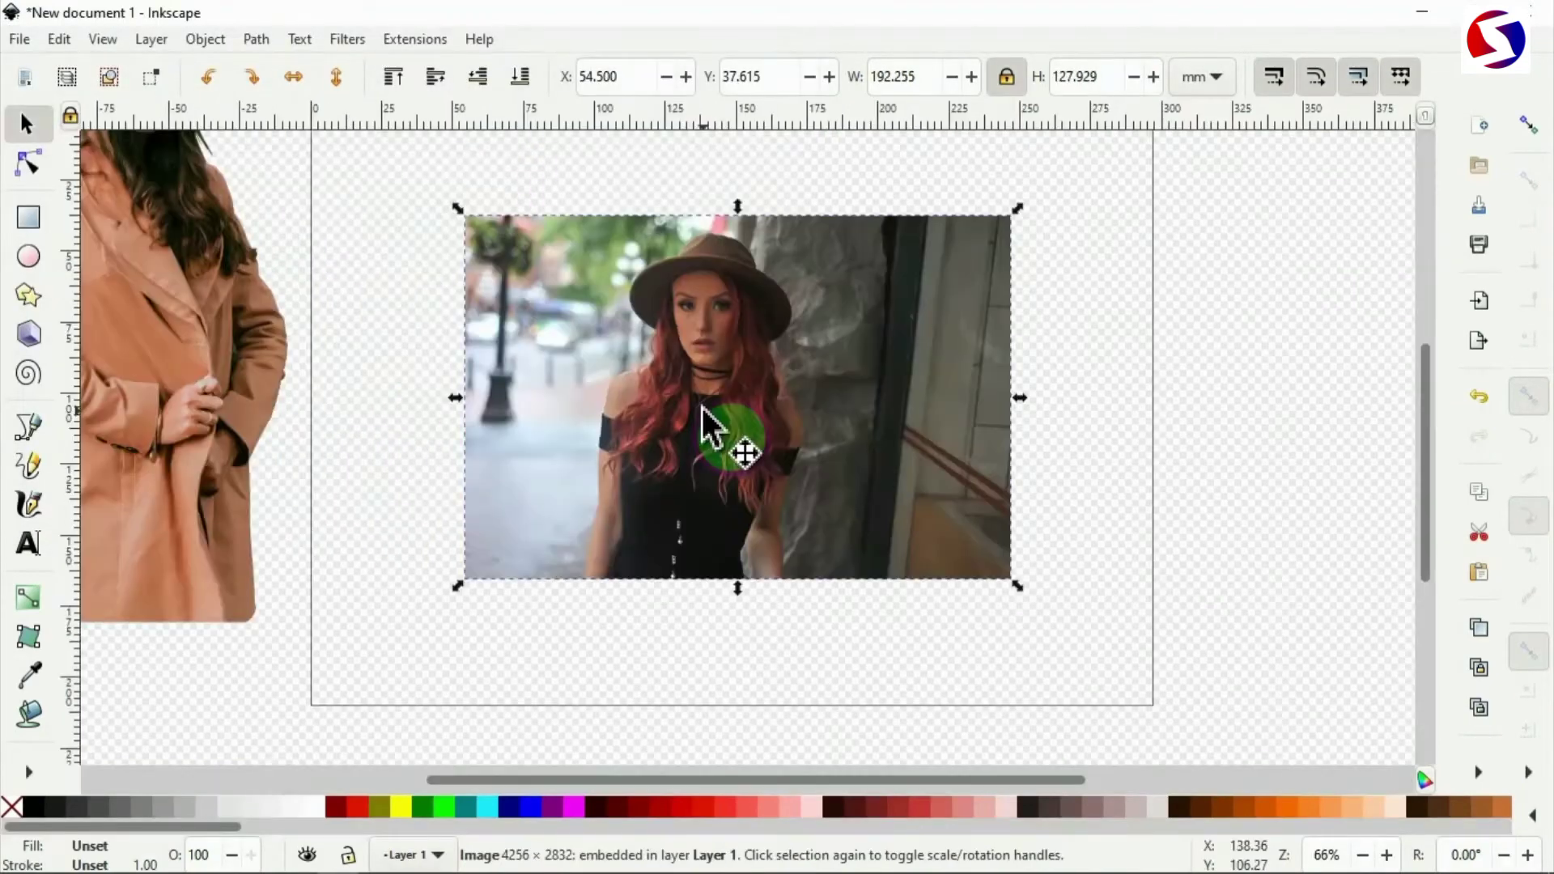
Step: Start a Bezier path where the hat crown meets the left brim and trace over the crown to the right brim
left_click(23, 433)
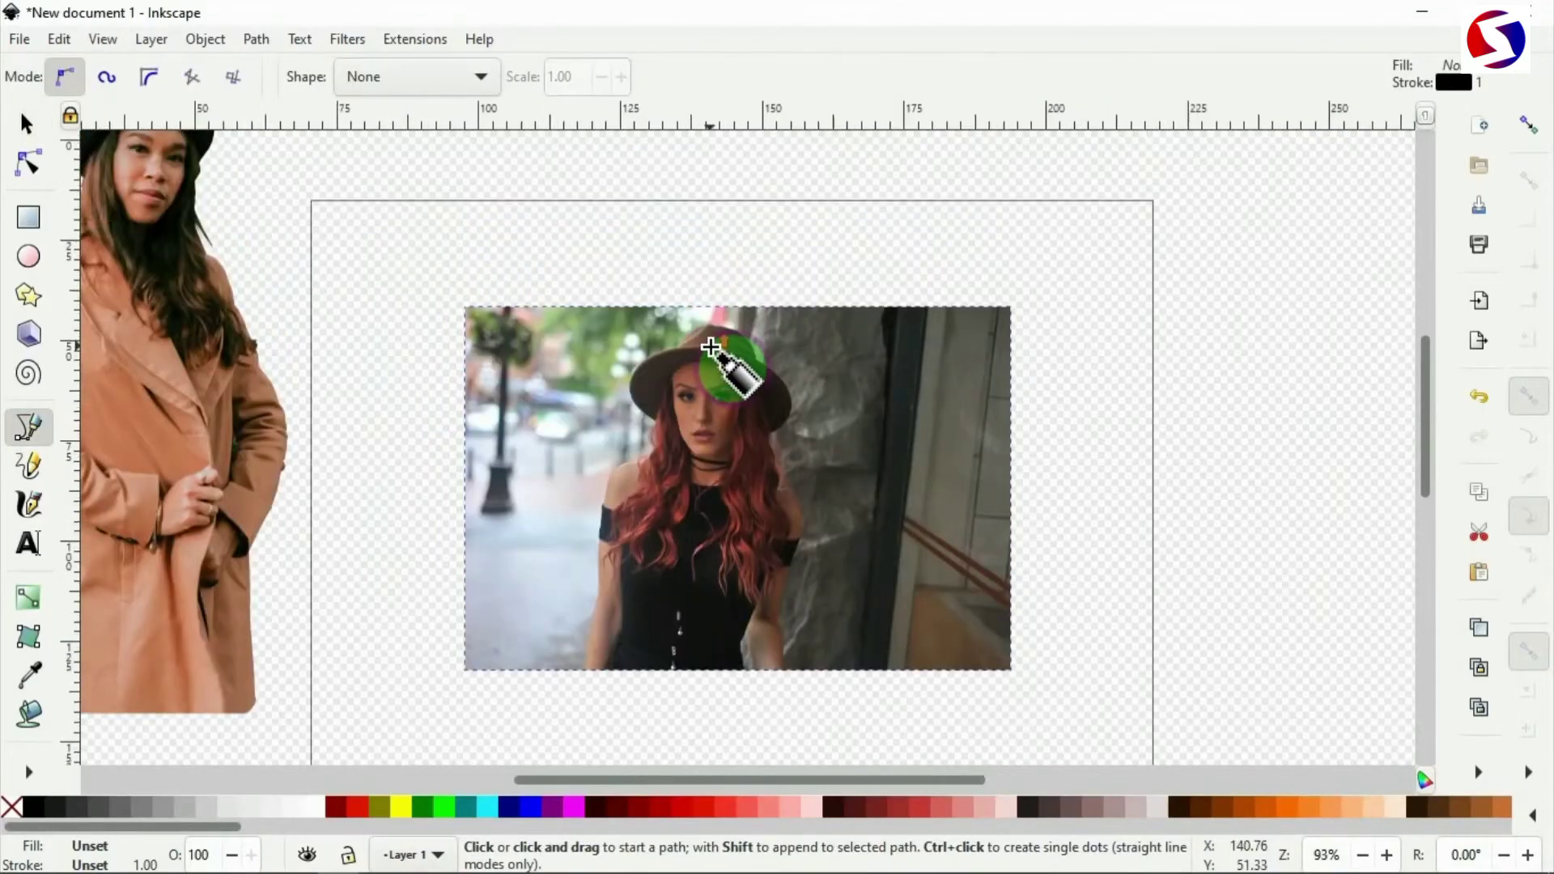
scroll(716, 271, "up", 4, "ctrl")
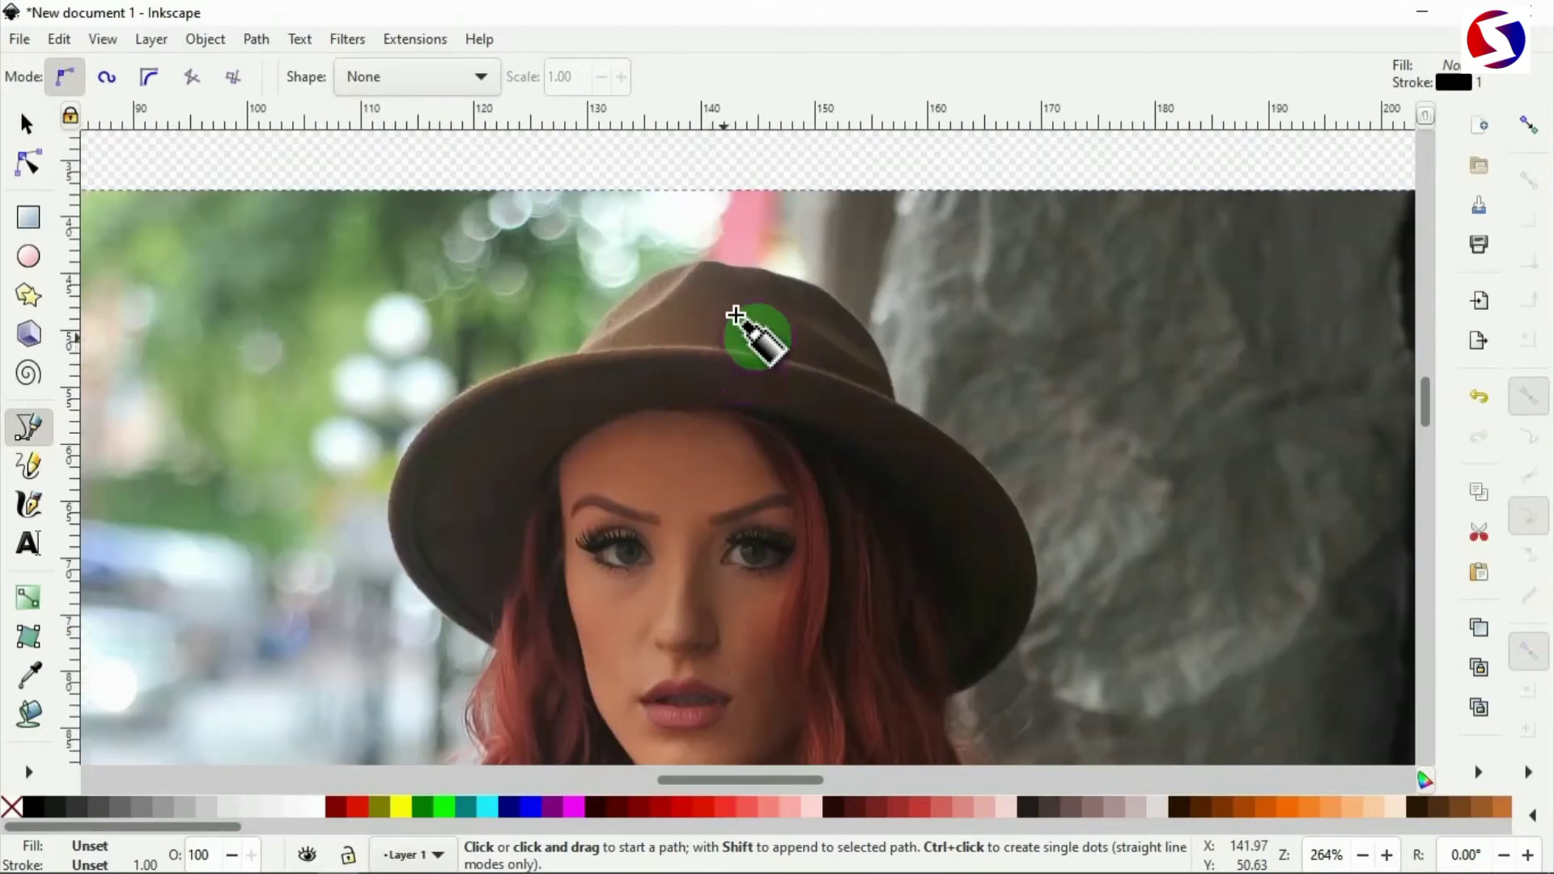
scroll(743, 310, "up", 2, "ctrl")
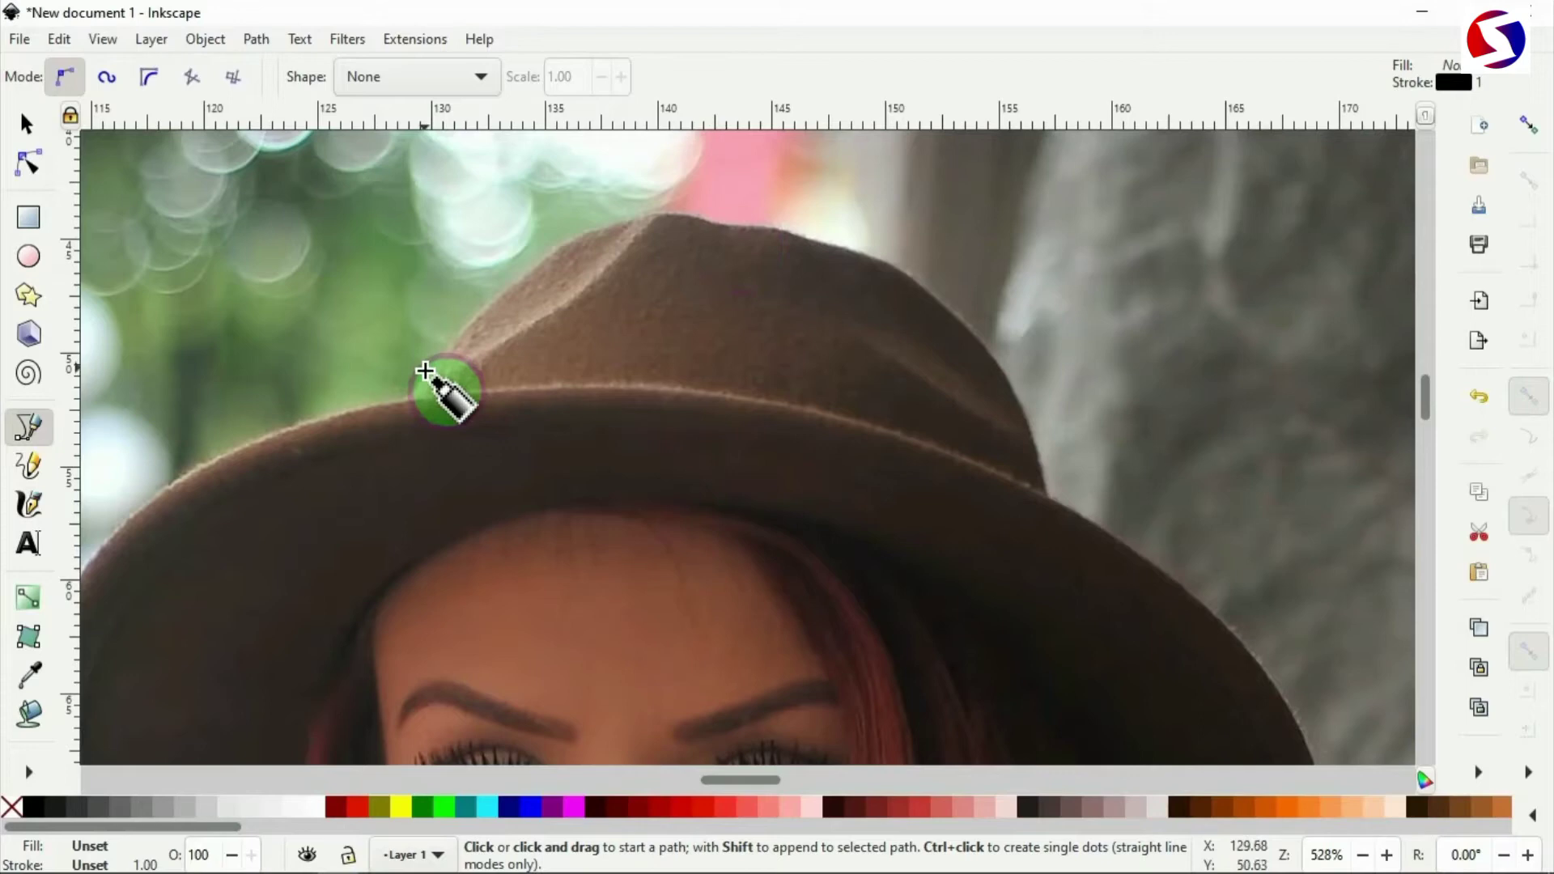
left_click(411, 394)
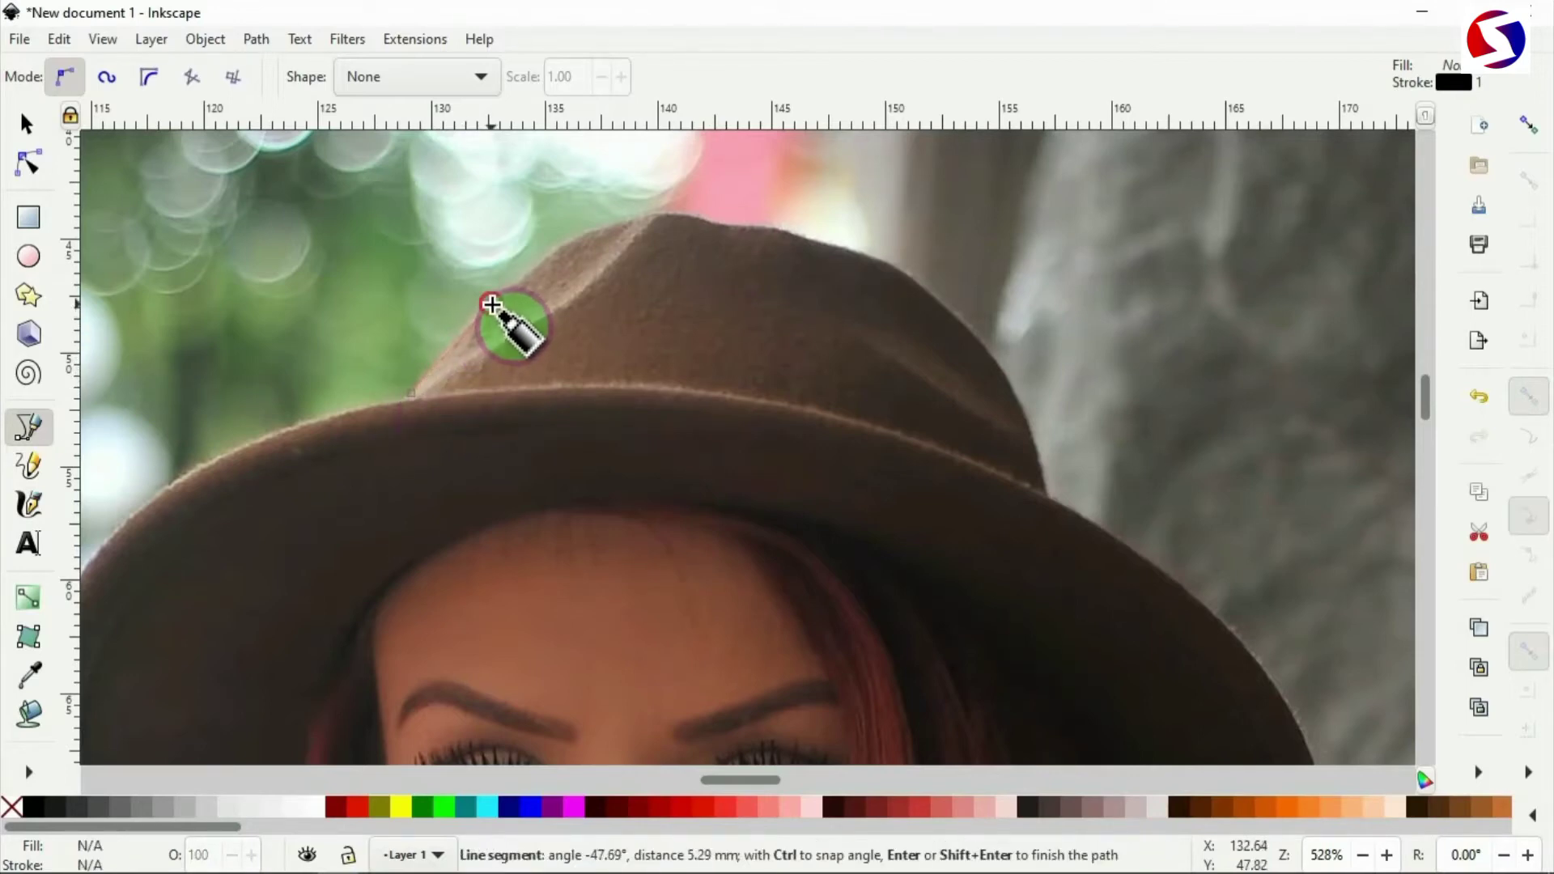
left_click_drag(492, 305, 537, 265)
left_click_drag(617, 222, 693, 219)
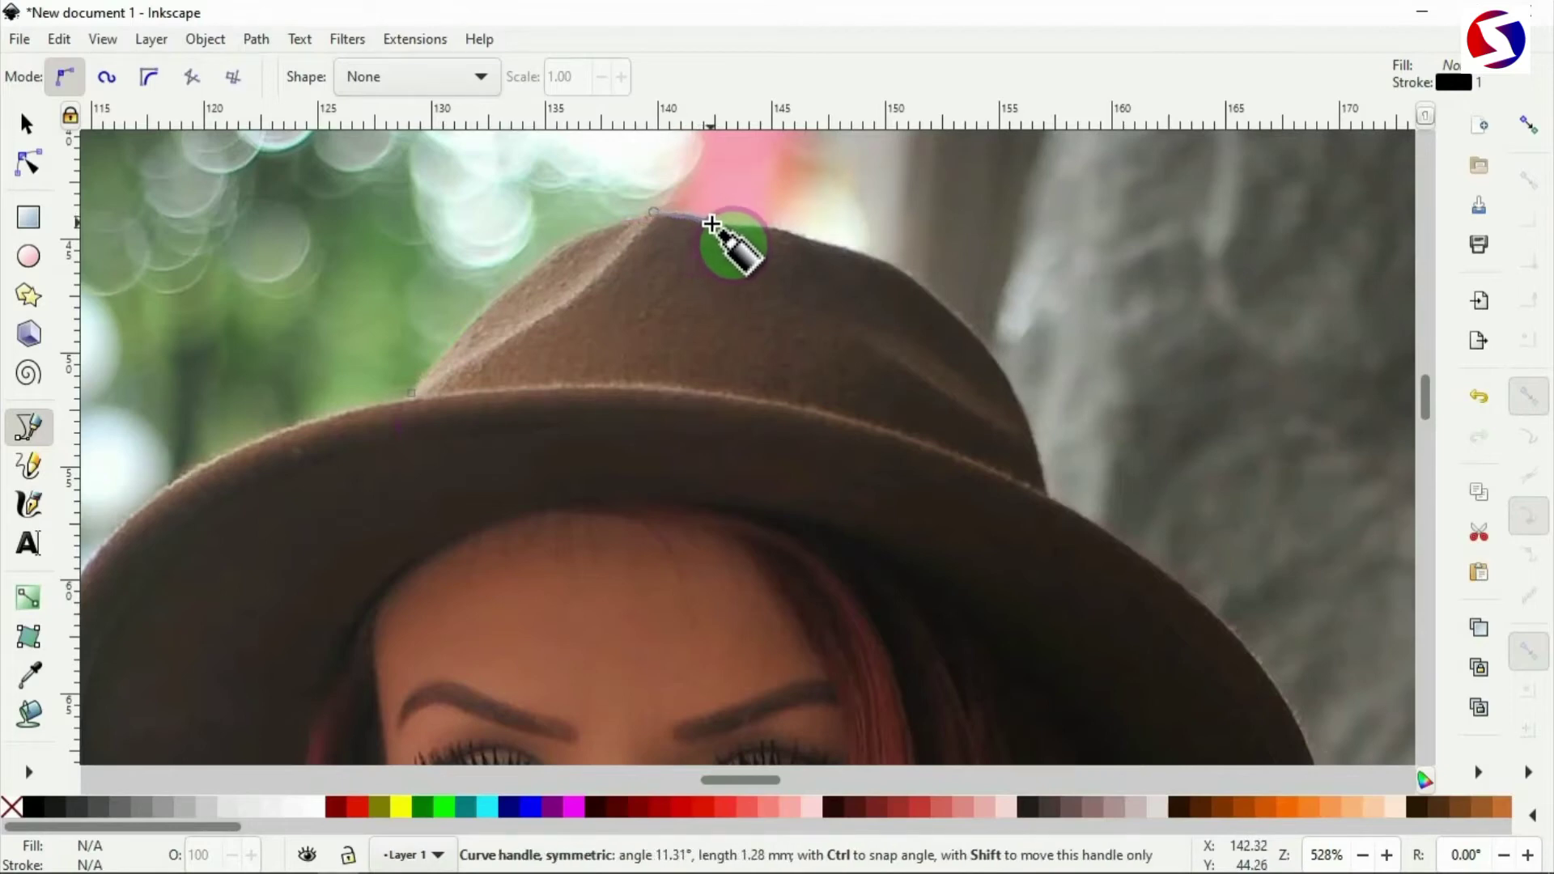
left_click_drag(712, 224, 715, 223)
left_click(786, 231)
left_click_drag(910, 280, 932, 298)
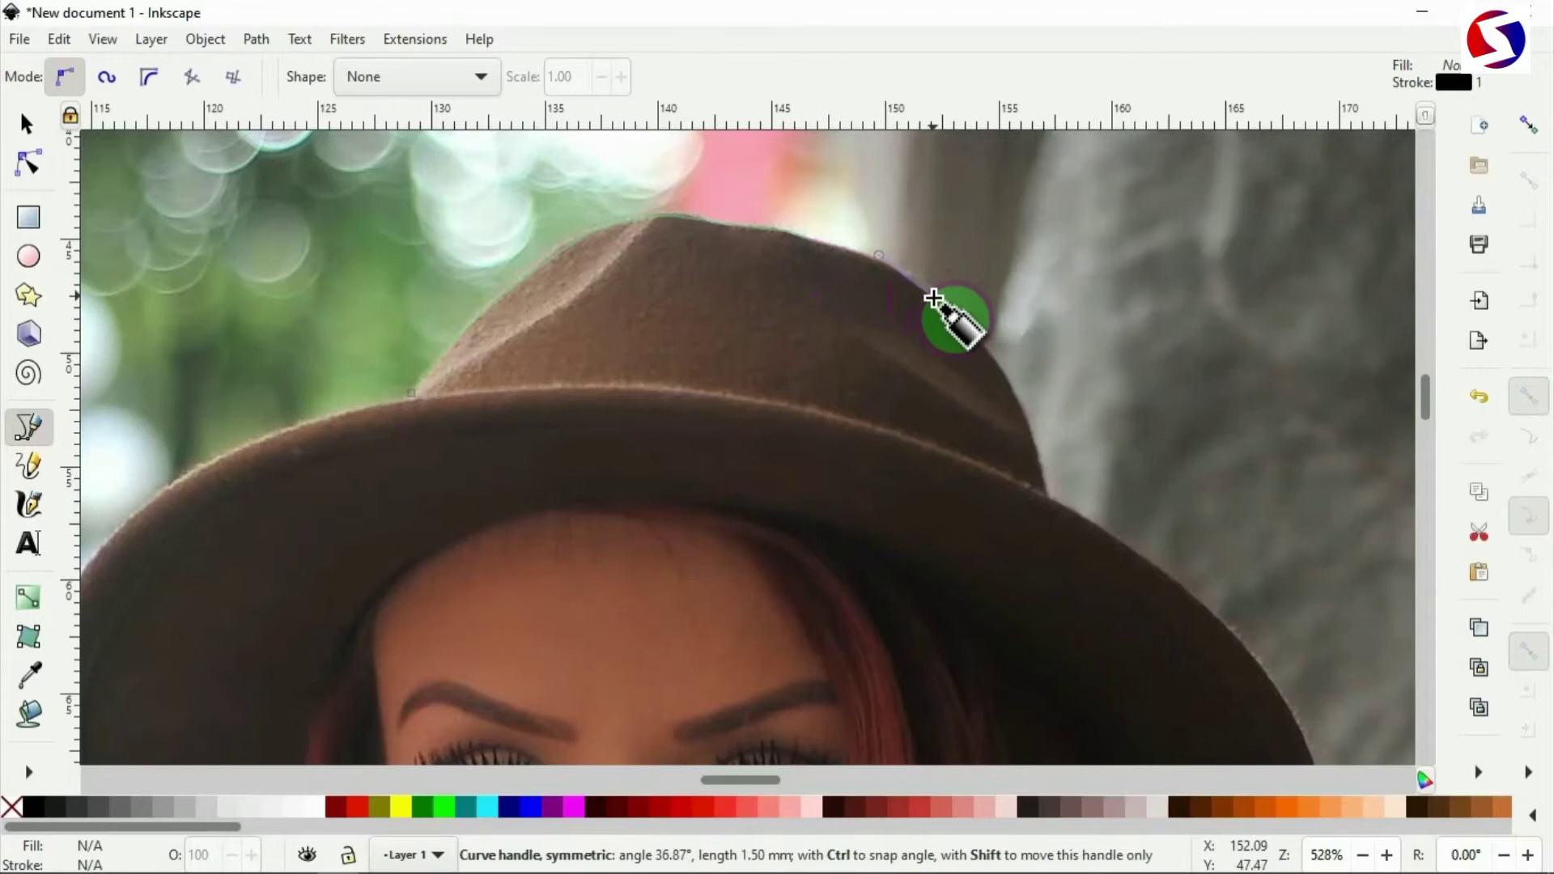
left_click_drag(999, 368, 1012, 393)
left_click_drag(1037, 457, 1044, 488)
Step: Continue the path around the right side of the hat brim to the point where it meets the hair
scroll(1044, 488, "down", 4)
left_click_drag(1156, 388, 1193, 421)
scroll(1309, 553, "down", 4)
left_click_drag(1271, 495, 1322, 548)
left_click_drag(1283, 623, 1263, 645)
scroll(1260, 643, "down", 3)
mouse_move(1196, 562)
left_mouse_down()
mouse_move(1167, 581)
mouse_move(1182, 557)
left_mouse_up()
left_click(1149, 581)
Step: Trace the outer edge of the hair on the right side of the face down the loose strand toward the shoulder
scroll(1149, 567, "down", 4)
left_click(1148, 475)
left_click(1239, 636)
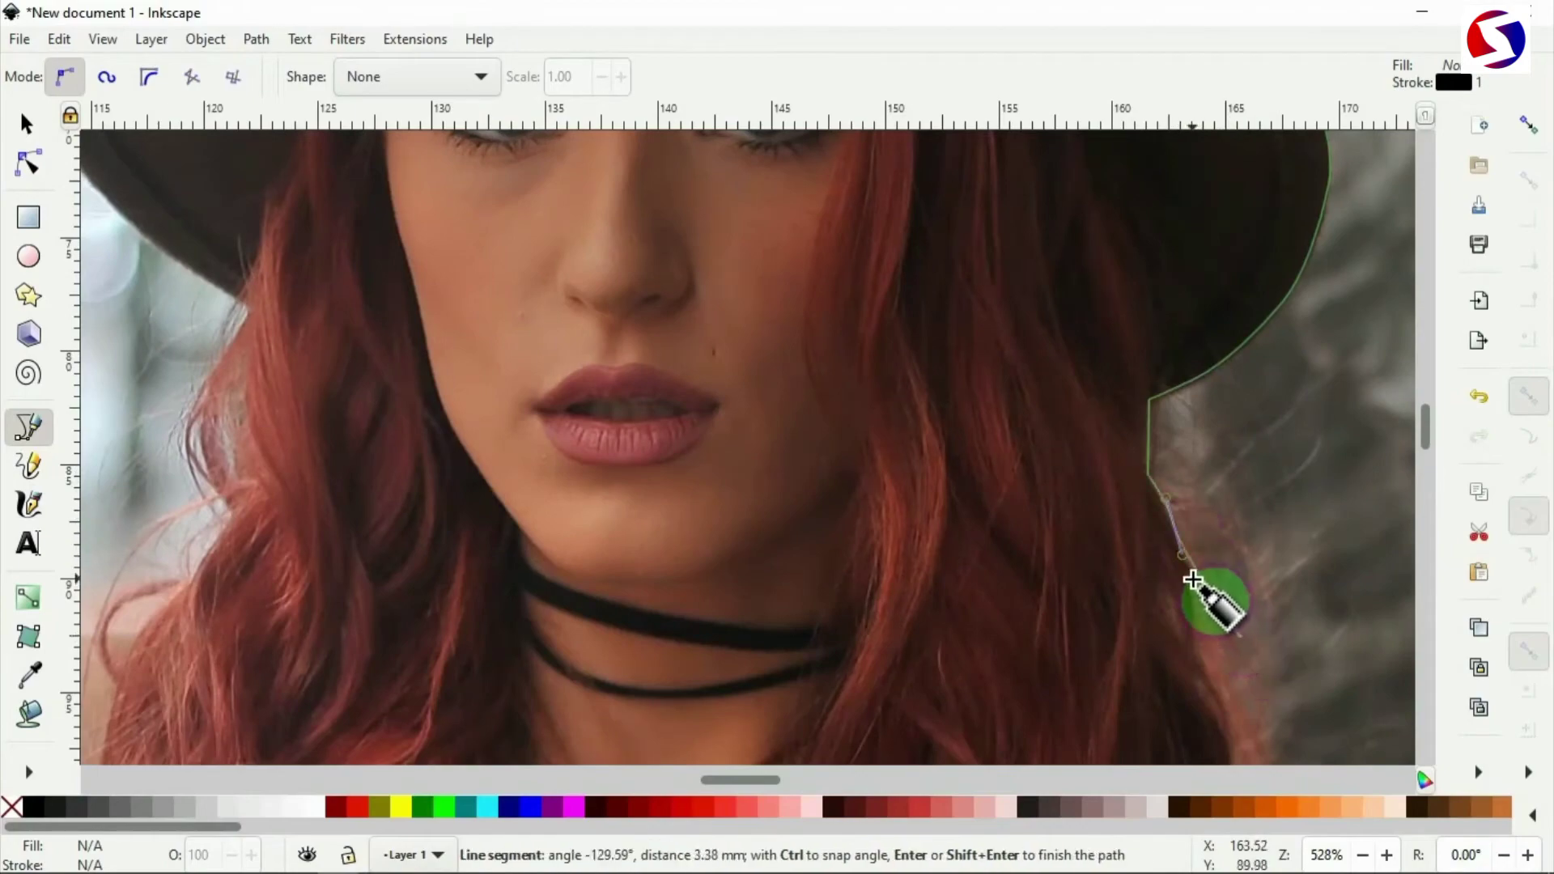
left_click(1192, 579)
scroll(1192, 579, "down", 2)
scroll(1192, 579, "right", 4)
left_click(1015, 547)
scroll(1017, 548, "down", 2)
left_click_drag(1089, 572, 1129, 633)
scroll(1133, 633, "down", 1)
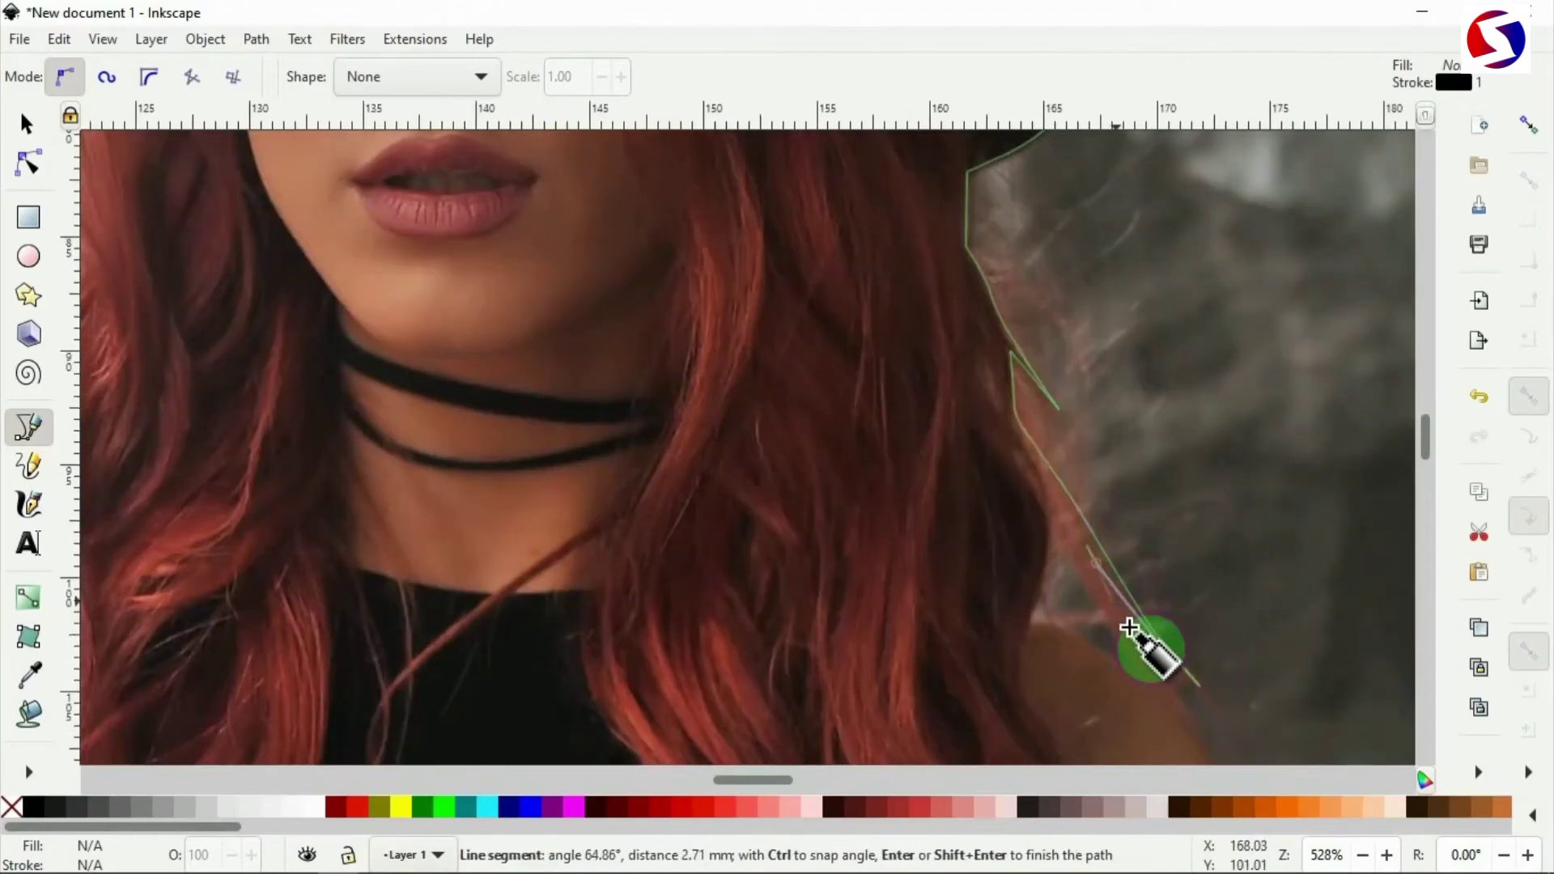
Step: Trace around the gap beside the hair strand, then over the right shoulder and down the upper arm to the sleeve
scroll(1145, 642, "down", 7)
left_click_drag(1132, 377, 1046, 349)
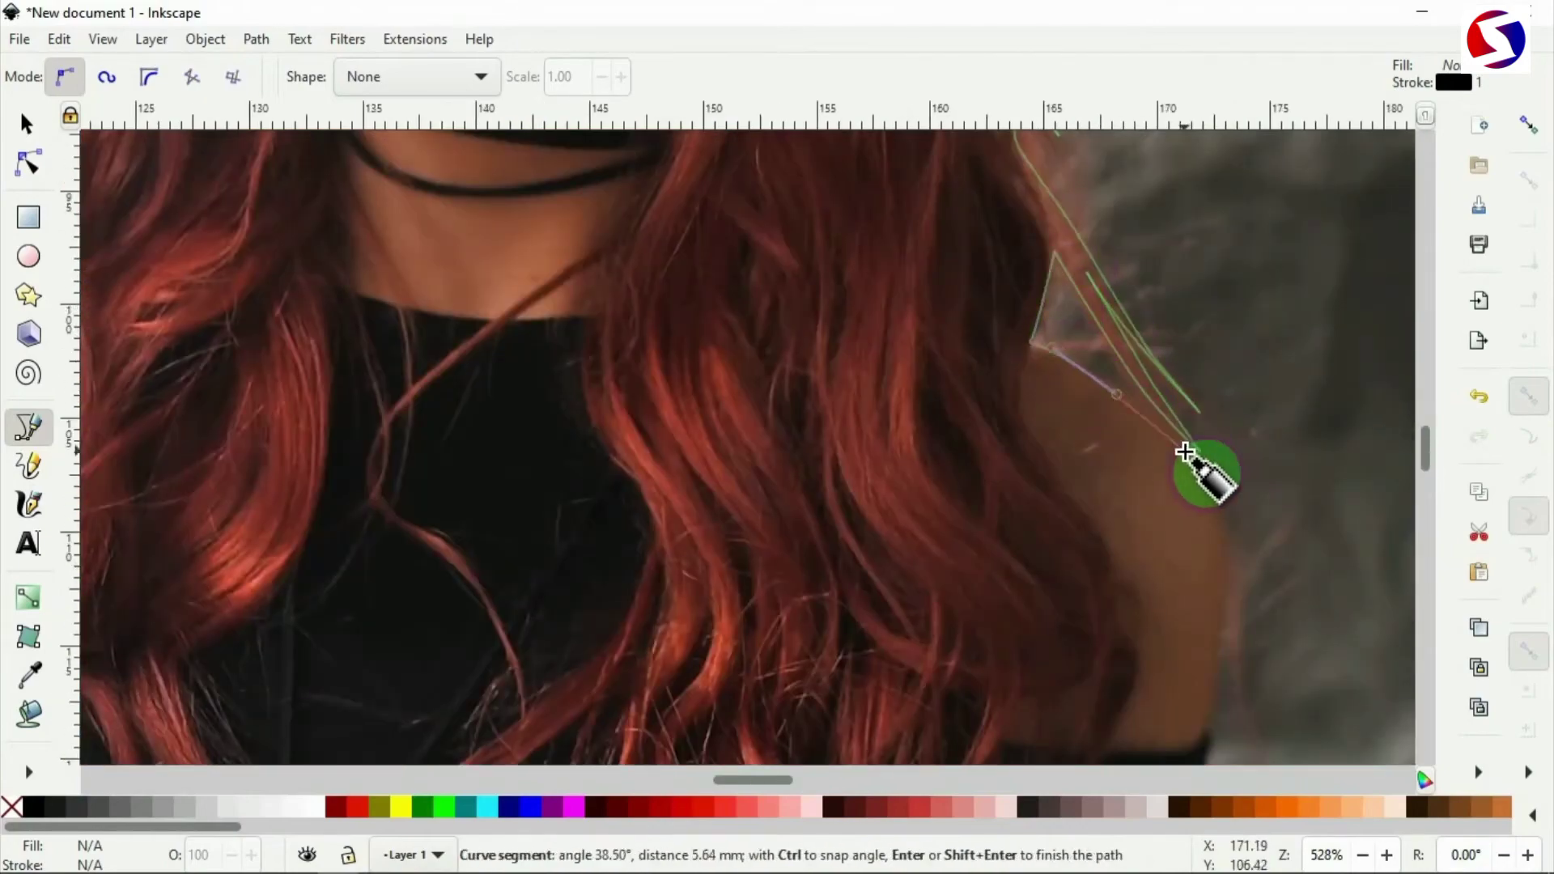
scroll(1197, 461, "down", 2)
left_click_drag(1225, 481, 1226, 514)
scroll(1226, 515, "down", 3)
scroll(1187, 600, "down", 3)
left_click_drag(1158, 564, 1131, 636)
Step: Follow the outer edge of the right sleeve and forearm down to the bottom edge of the photo
scroll(1131, 636, "down", 12)
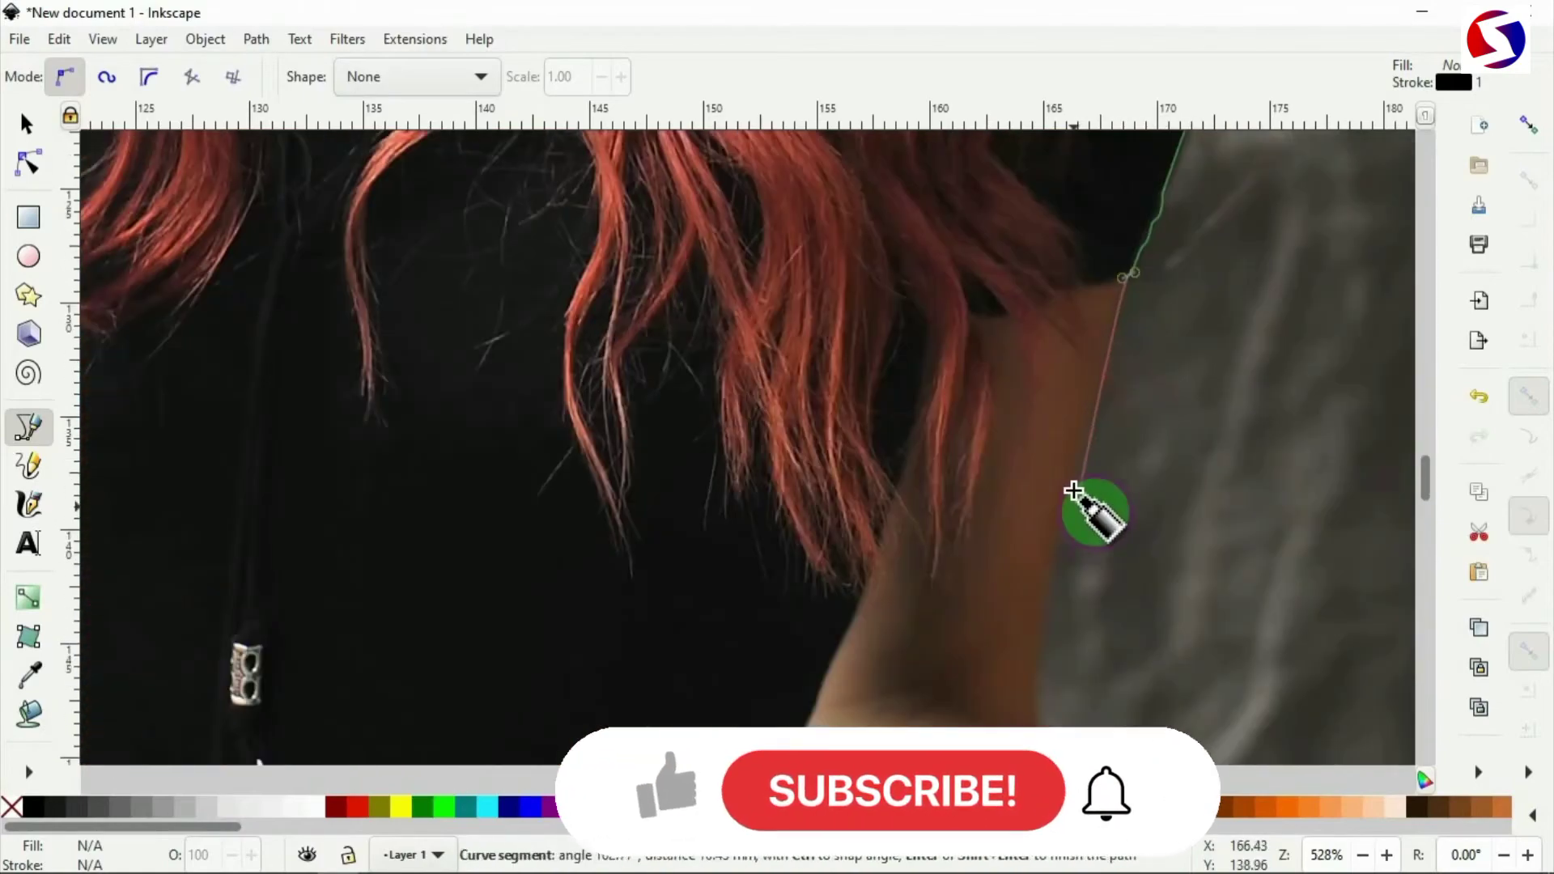
left_click_drag(1053, 382, 1080, 510)
left_click(1031, 529)
scroll(1032, 529, "down", 5)
scroll(1080, 511, "down", 4)
left_click(1080, 518)
Step: Trace around the gap between the right forearm and the black top, returning to the bottom edge of the photo
left_click(863, 517)
left_click_drag(818, 374, 800, 341)
scroll(789, 324, "up", 1)
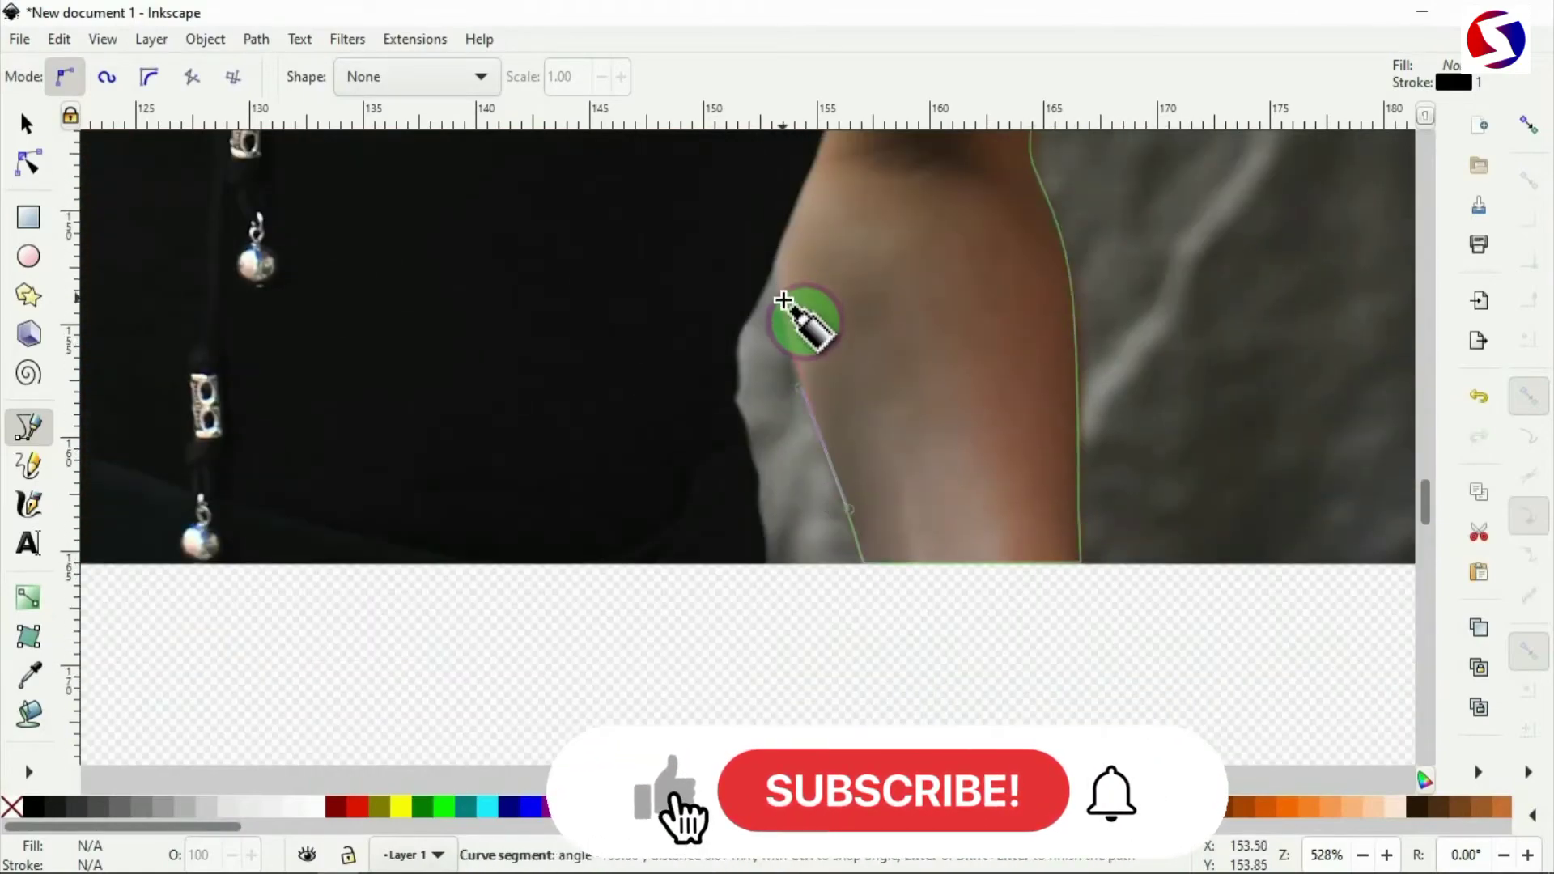
left_click(774, 259)
left_click(737, 334)
left_click_drag(738, 382, 733, 397)
left_click(759, 479)
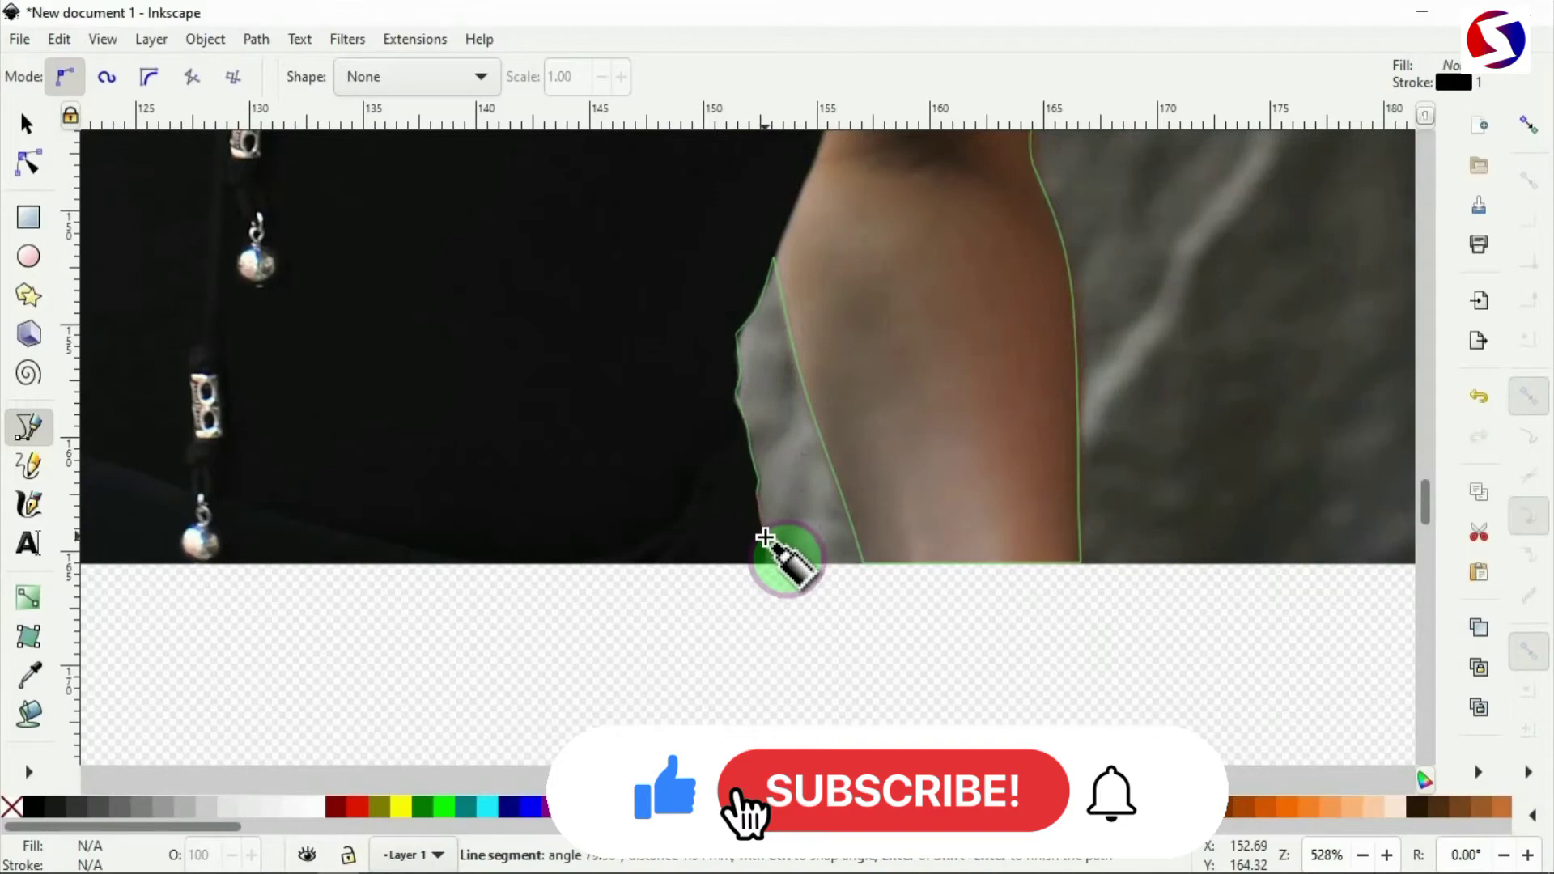
left_click(766, 560)
Step: Run the path along the photo's bottom edge to the left arm and up the outer edge of the forearm
scroll(766, 560, "left", 20)
left_click(591, 560)
left_click(610, 367)
scroll(610, 367, "up", 3)
scroll(651, 359, "up", 1)
left_click_drag(668, 450, 692, 348)
scroll(692, 348, "up", 3)
left_click_drag(702, 570, 706, 419)
Step: Trace the outer edge of the left sleeve and the curve of the bare left shoulder
scroll(707, 419, "up", 4)
scroll(703, 358, "up", 2)
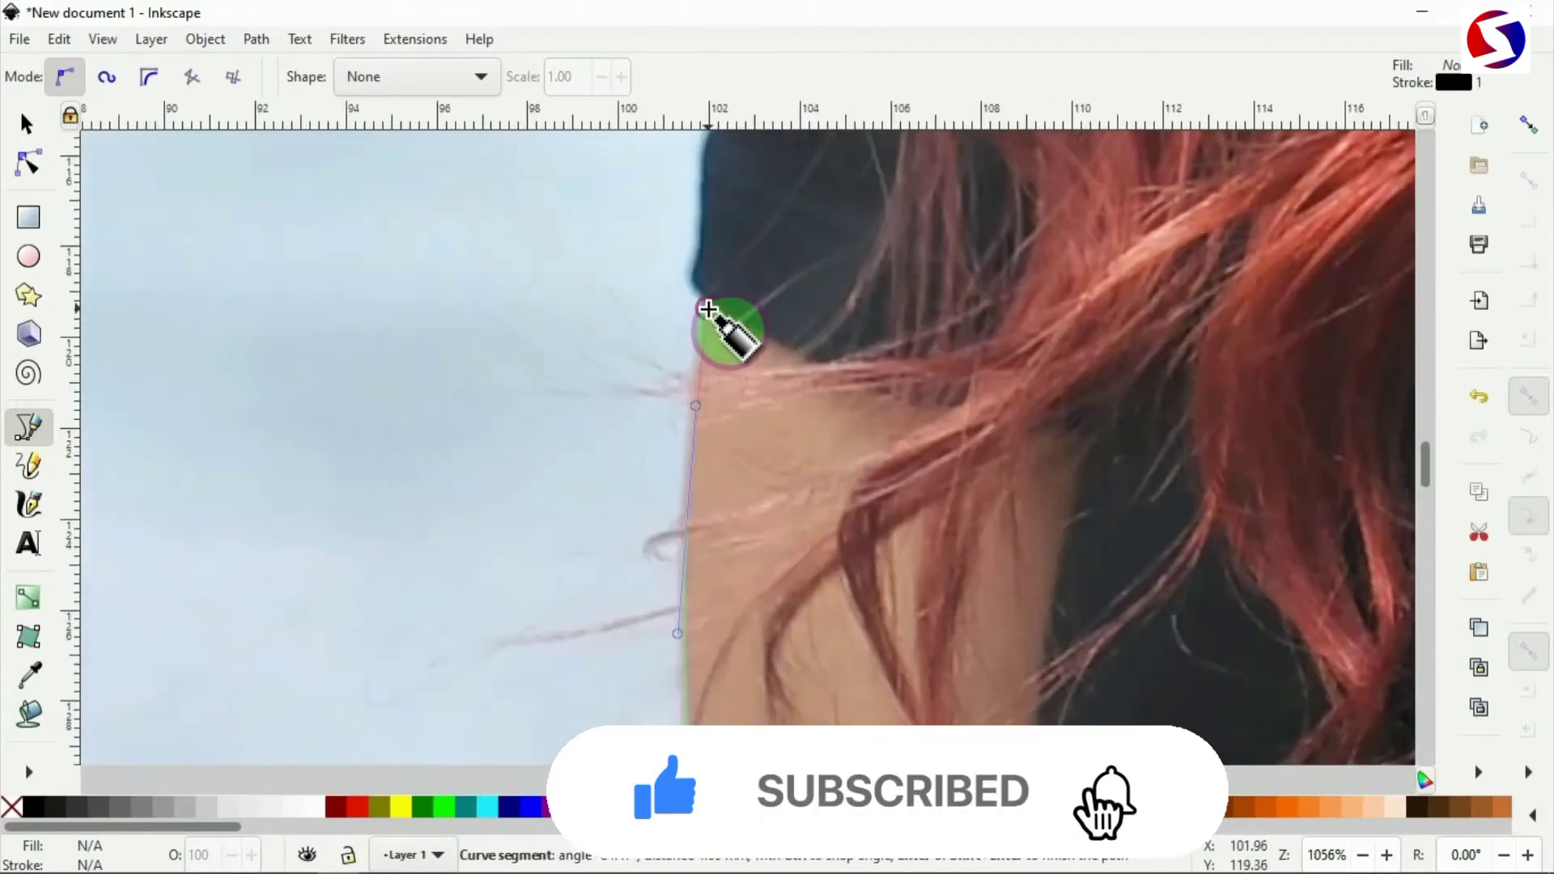
left_click_drag(703, 313, 691, 268)
left_click(692, 265)
scroll(692, 267, "up", 6)
scroll(712, 421, "up", 10)
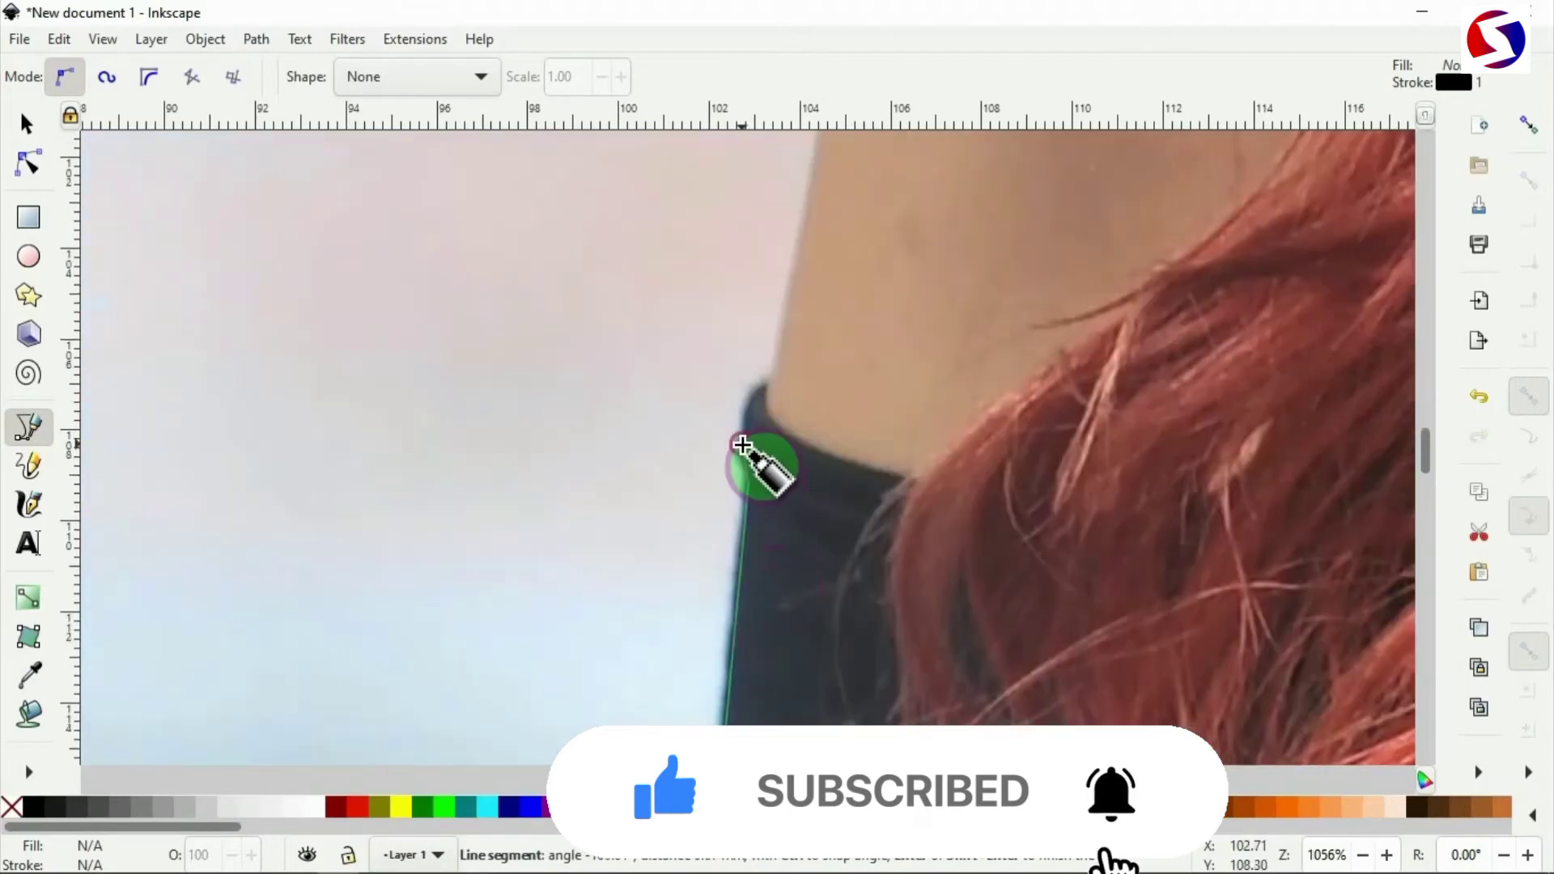
scroll(810, 486, "right", 3)
scroll(735, 291, "up", 2)
left_click_drag(727, 334, 772, 289)
left_click_drag(913, 197, 971, 184)
Step: Trace across the top of the left shoulder to the hair and along the hair's outer edge
scroll(971, 186, "right", 6)
scroll(817, 518, "up", 8)
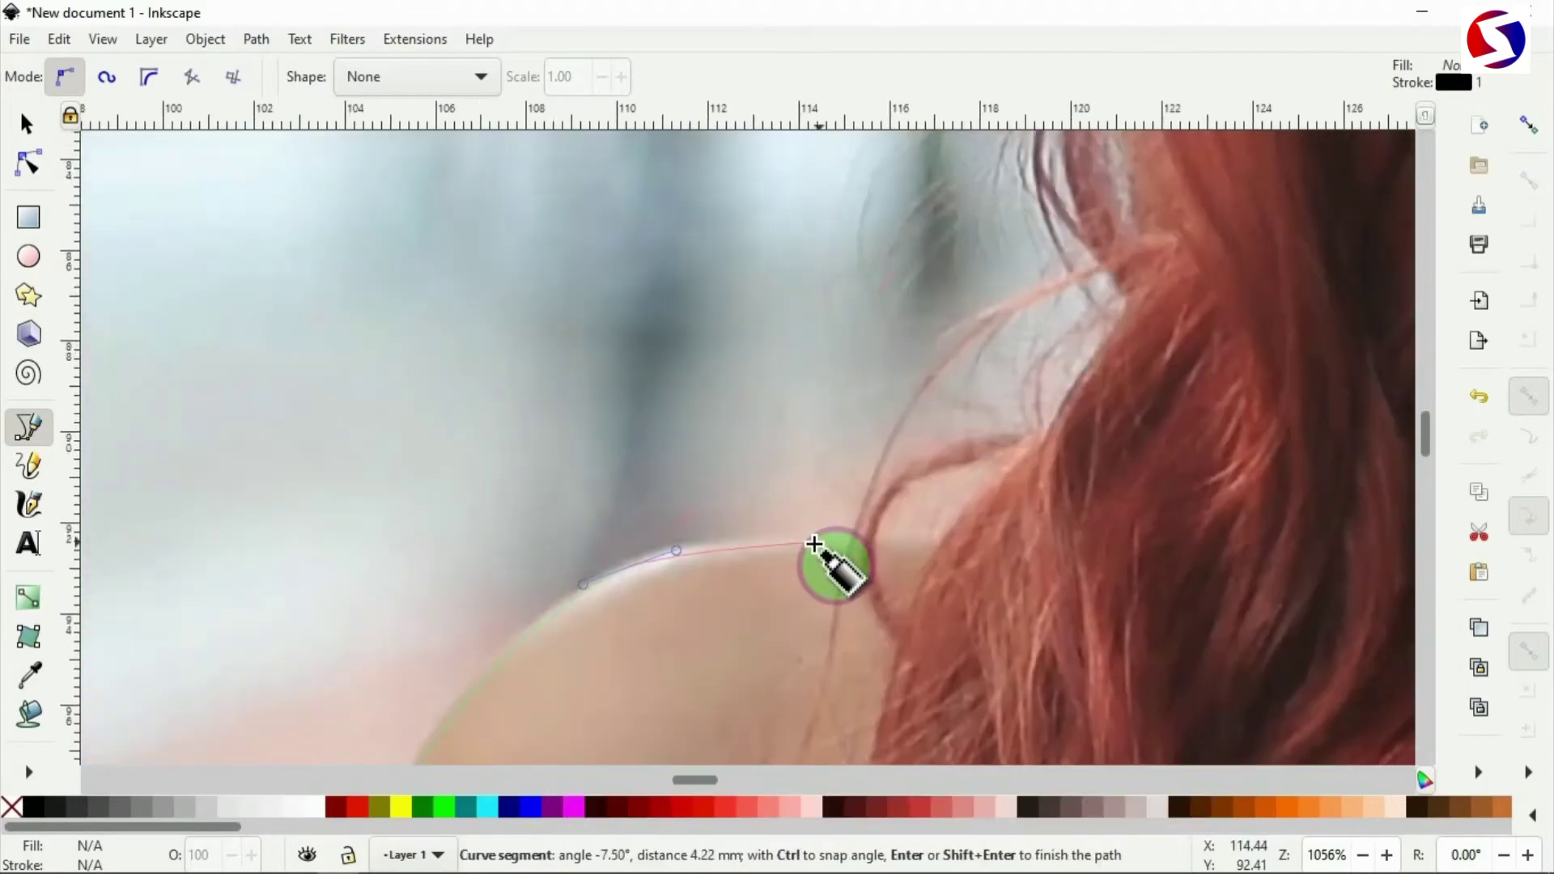
scroll(849, 541, "down", 2)
left_click(849, 541)
left_click_drag(877, 505, 821, 461)
left_click(988, 417)
scroll(989, 417, "up", 5)
left_click(1000, 388)
Step: Trace the left side of the hat brim up to the crown and close the path at its starting node
scroll(1000, 388, "up", 7)
scroll(813, 445, "up", 2)
left_click_drag(793, 396, 813, 337)
scroll(818, 328, "up", 4)
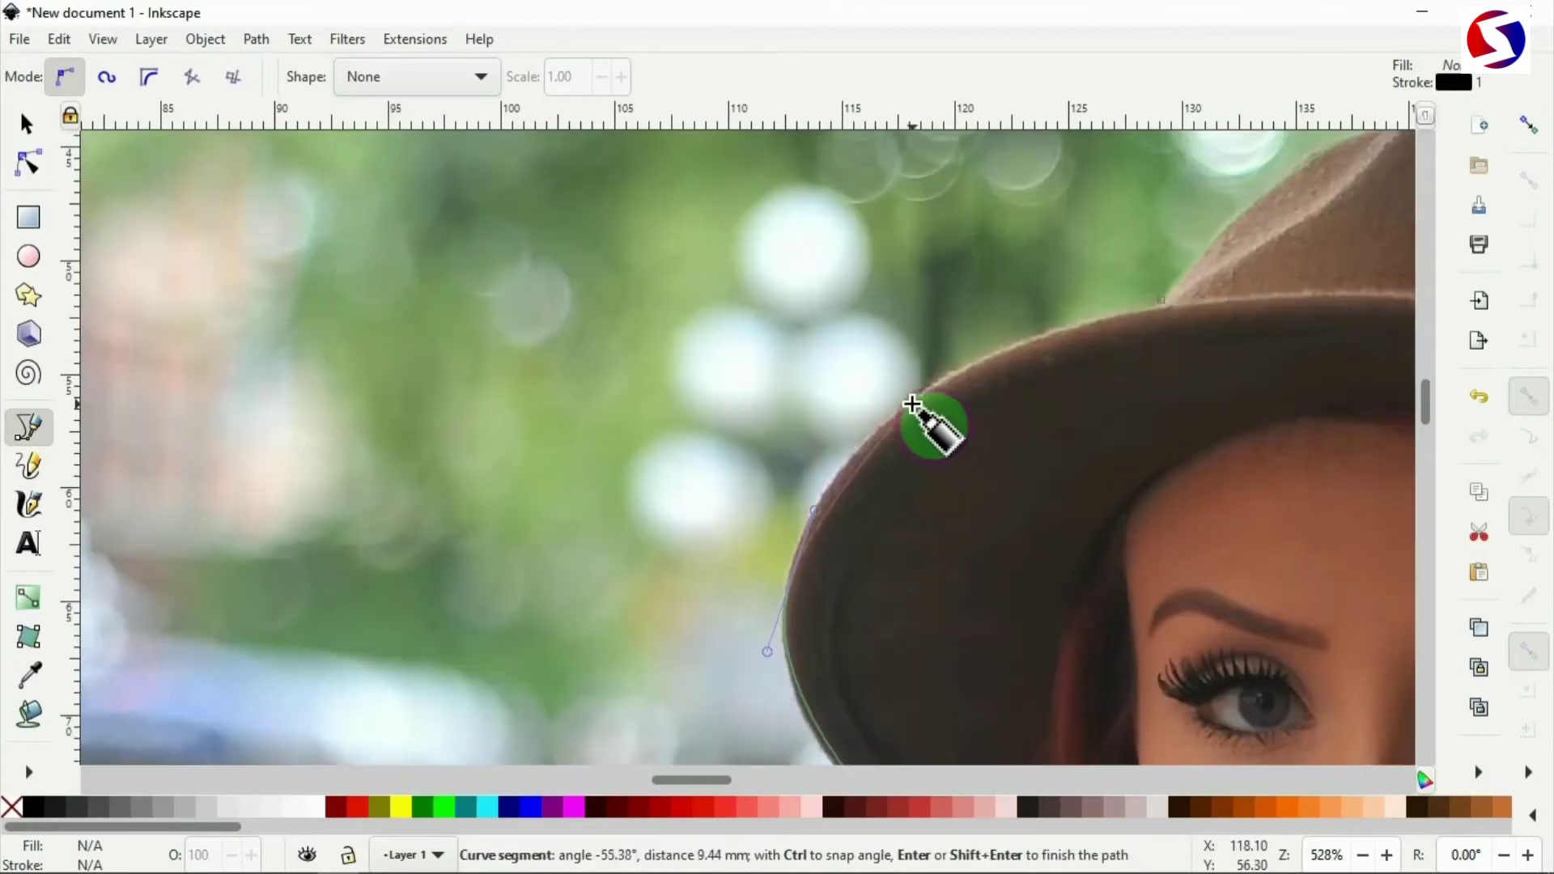
left_click_drag(912, 408, 973, 365)
scroll(973, 366, "right", 6)
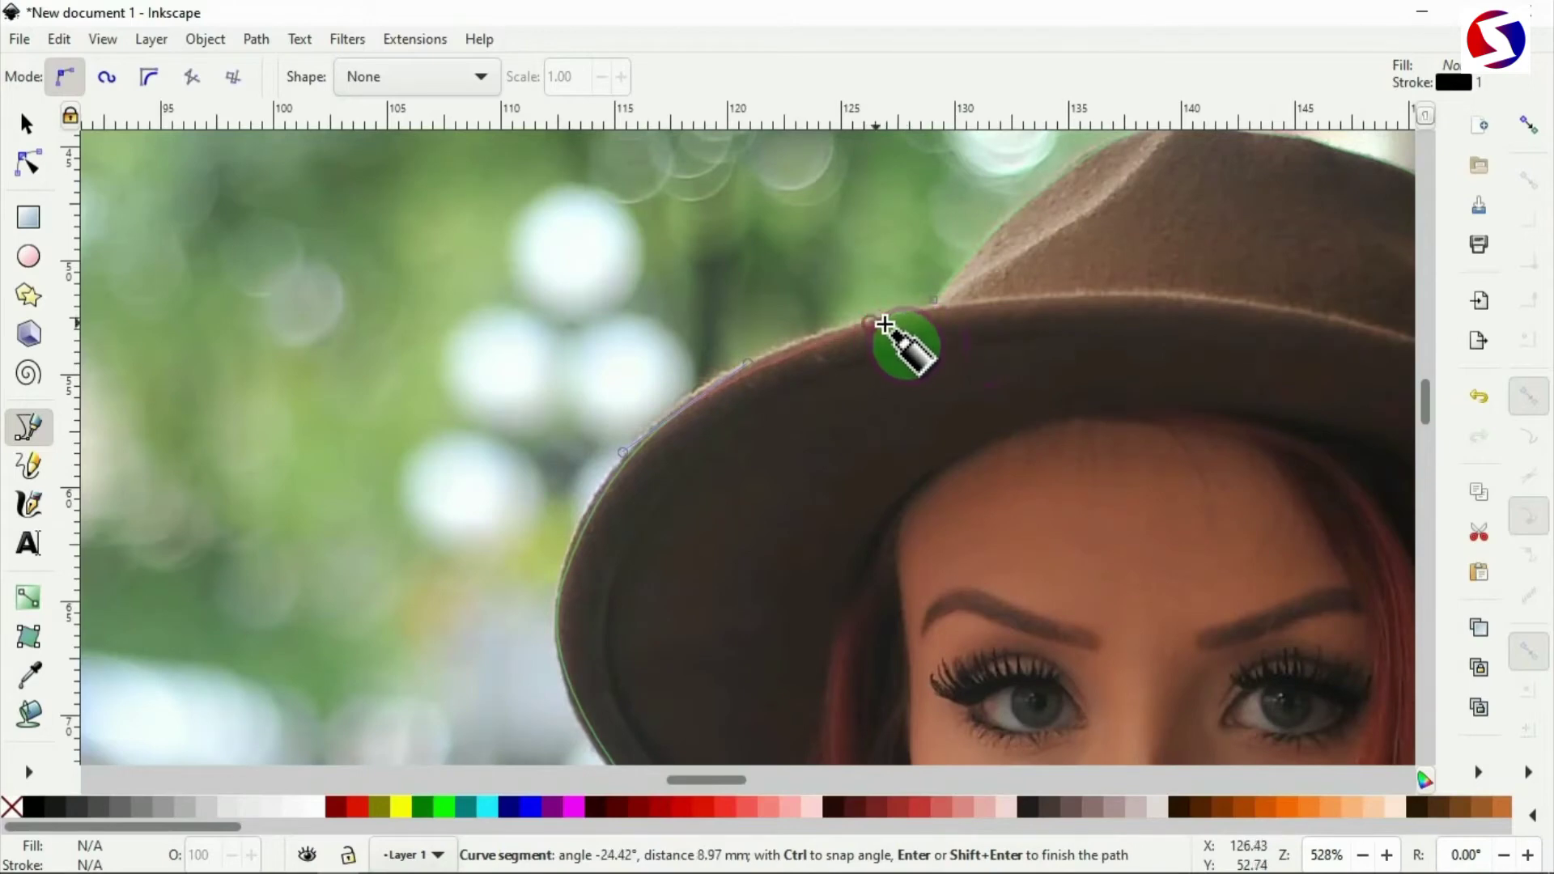
left_click_drag(884, 324, 917, 311)
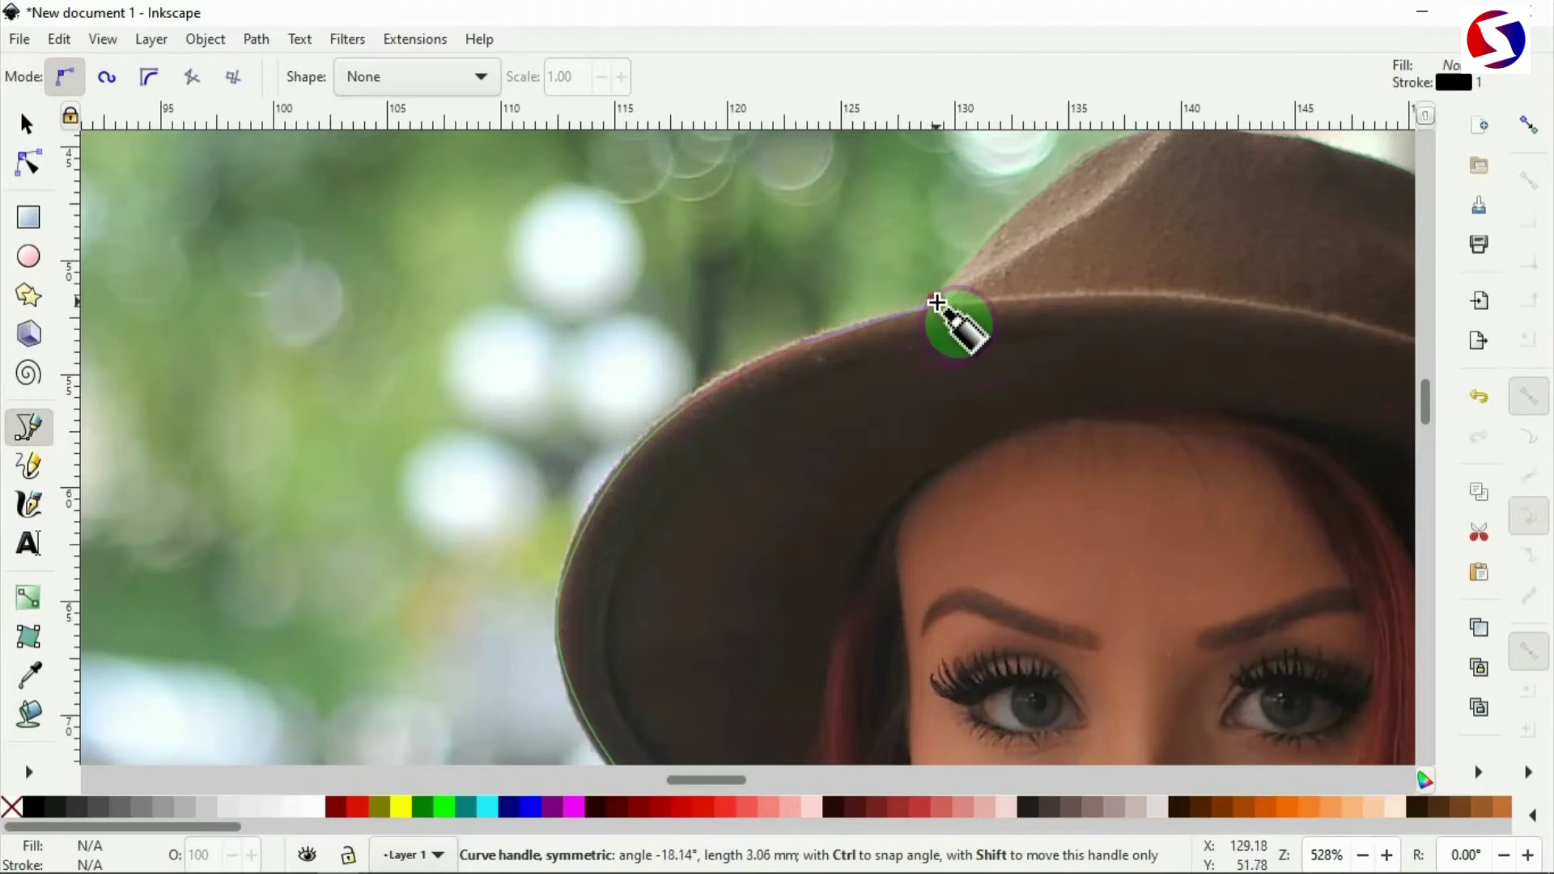
left_click_drag(938, 303, 937, 303)
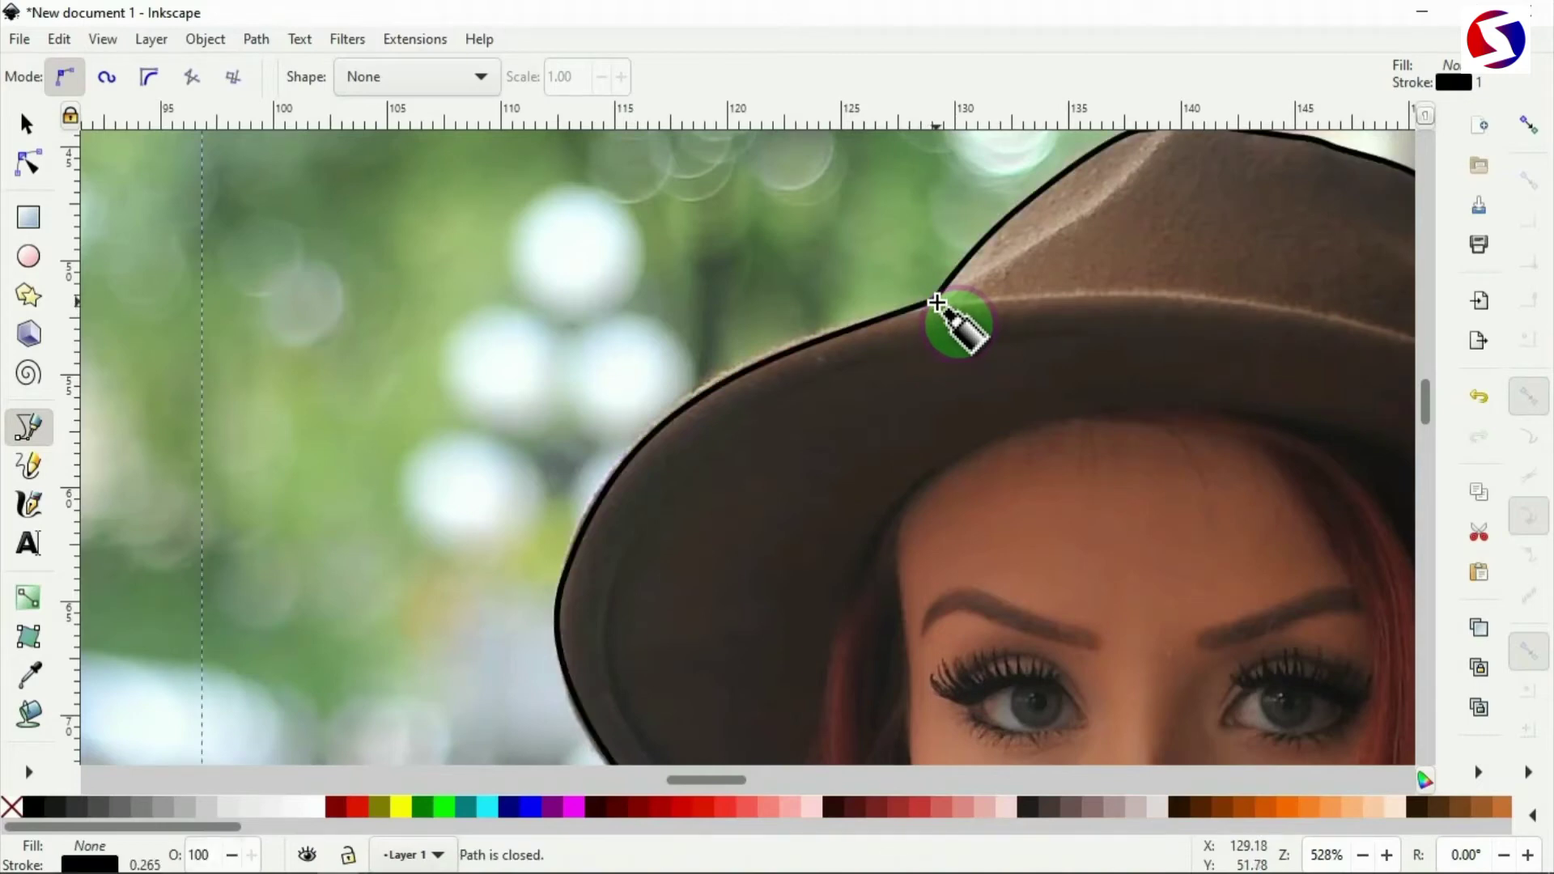
Step: Select the closed outline together with the red-haired woman's photo and set the outline as the photo's clip
scroll(1062, 398, "down", 4)
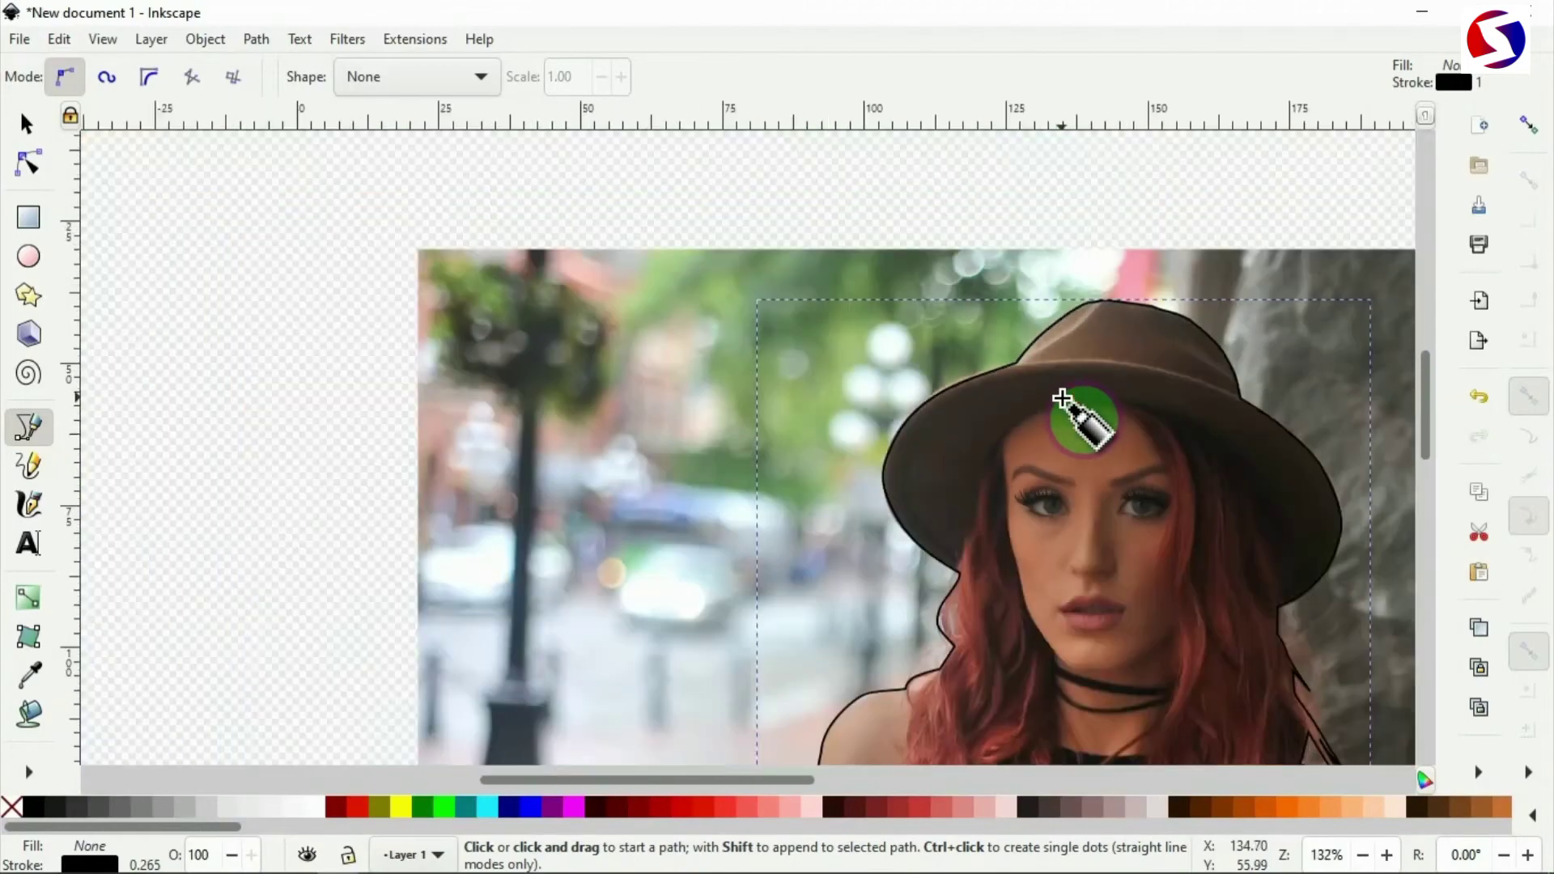
scroll(1062, 399, "down", 3)
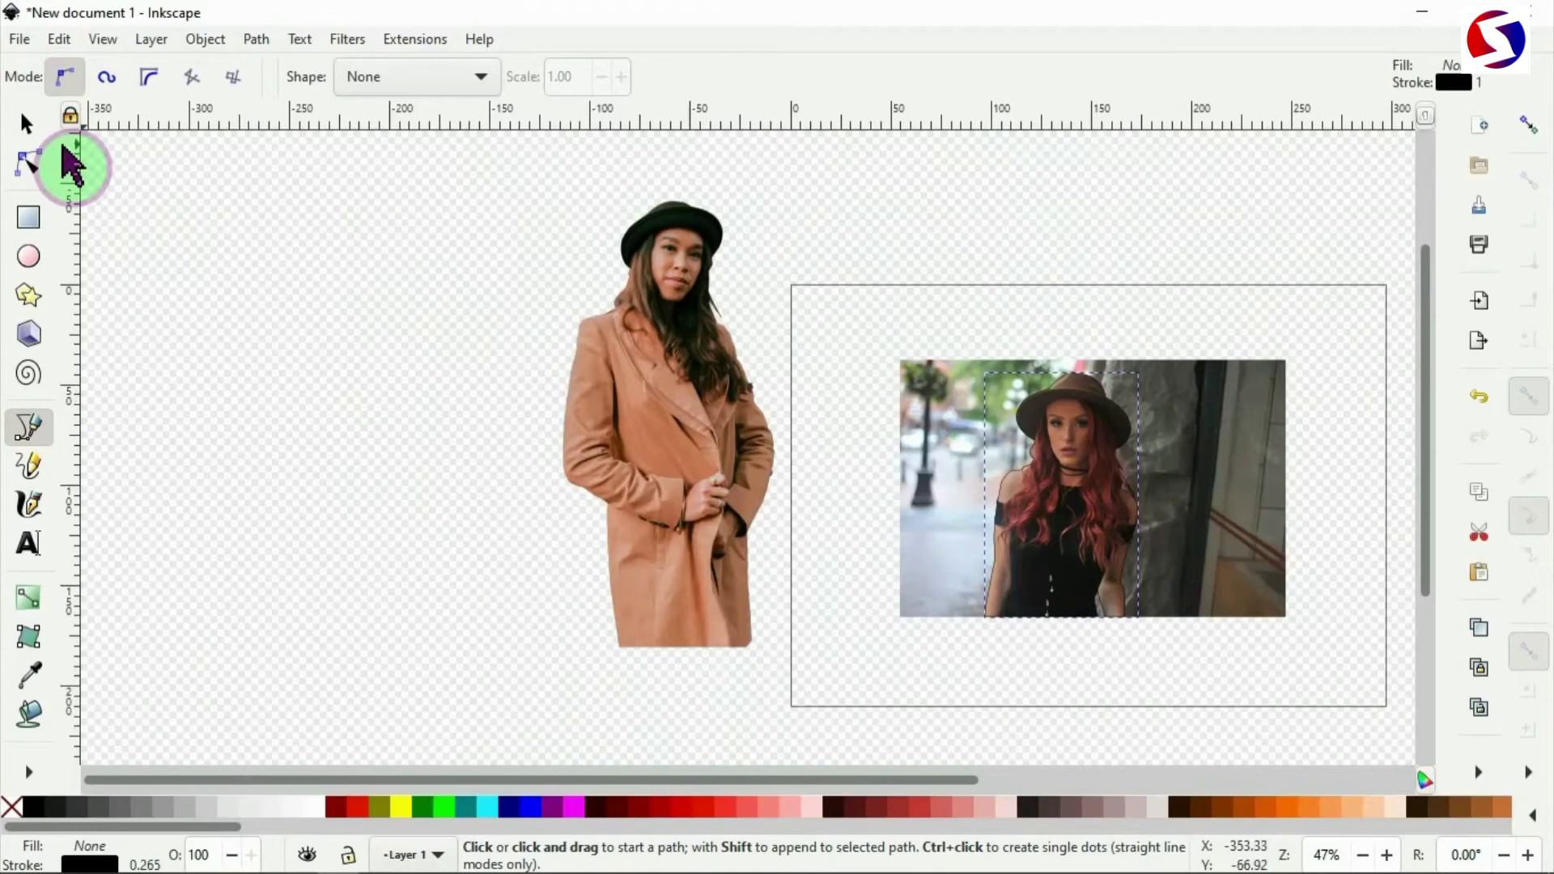
left_click(24, 120)
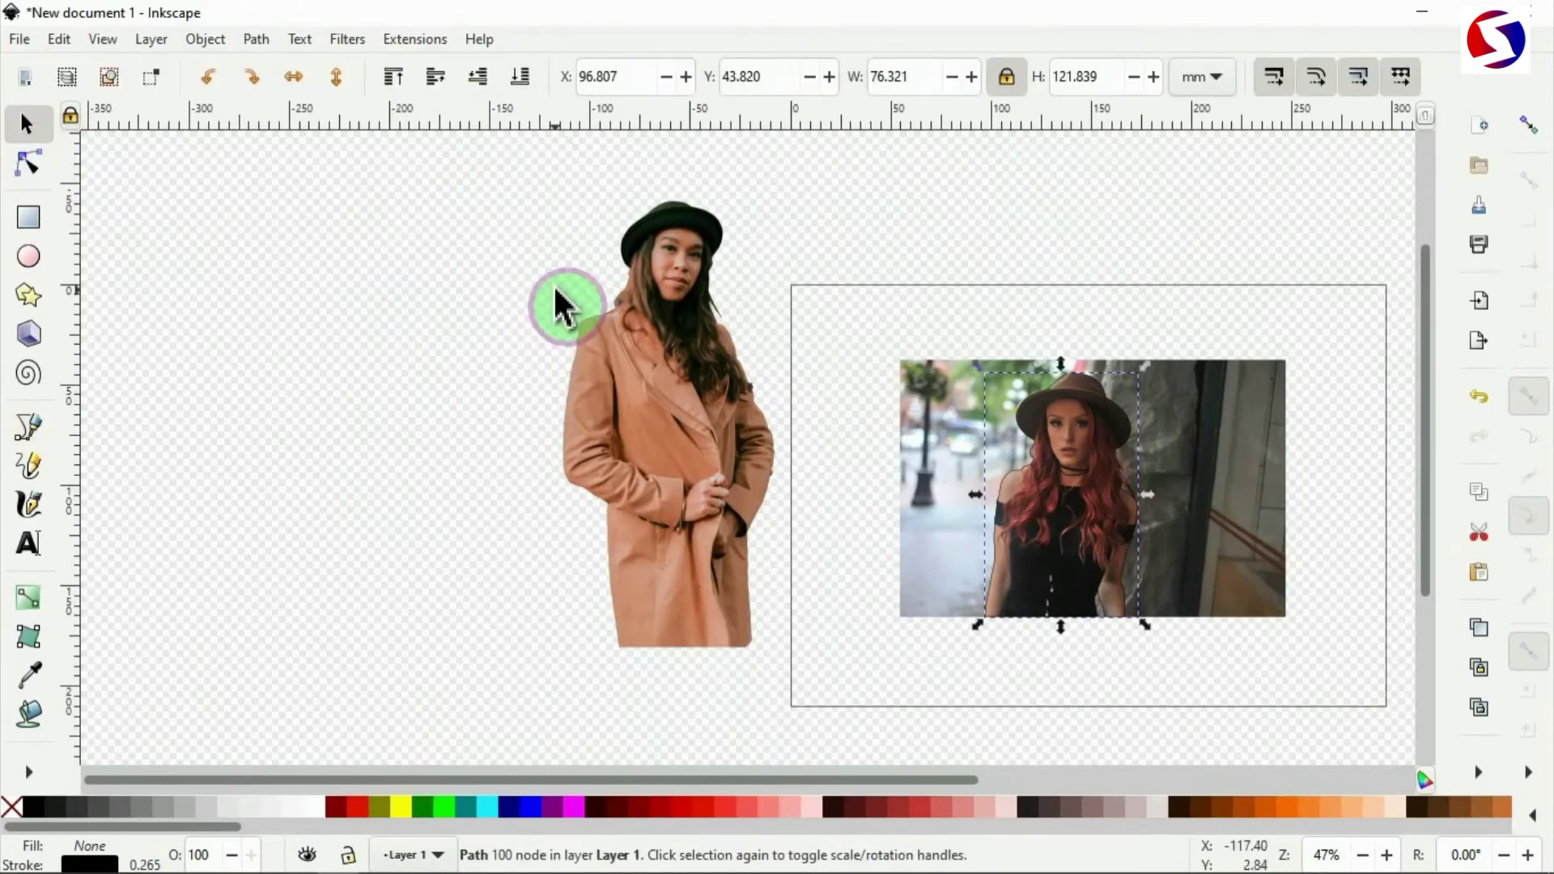
left_click(1210, 524, "shift")
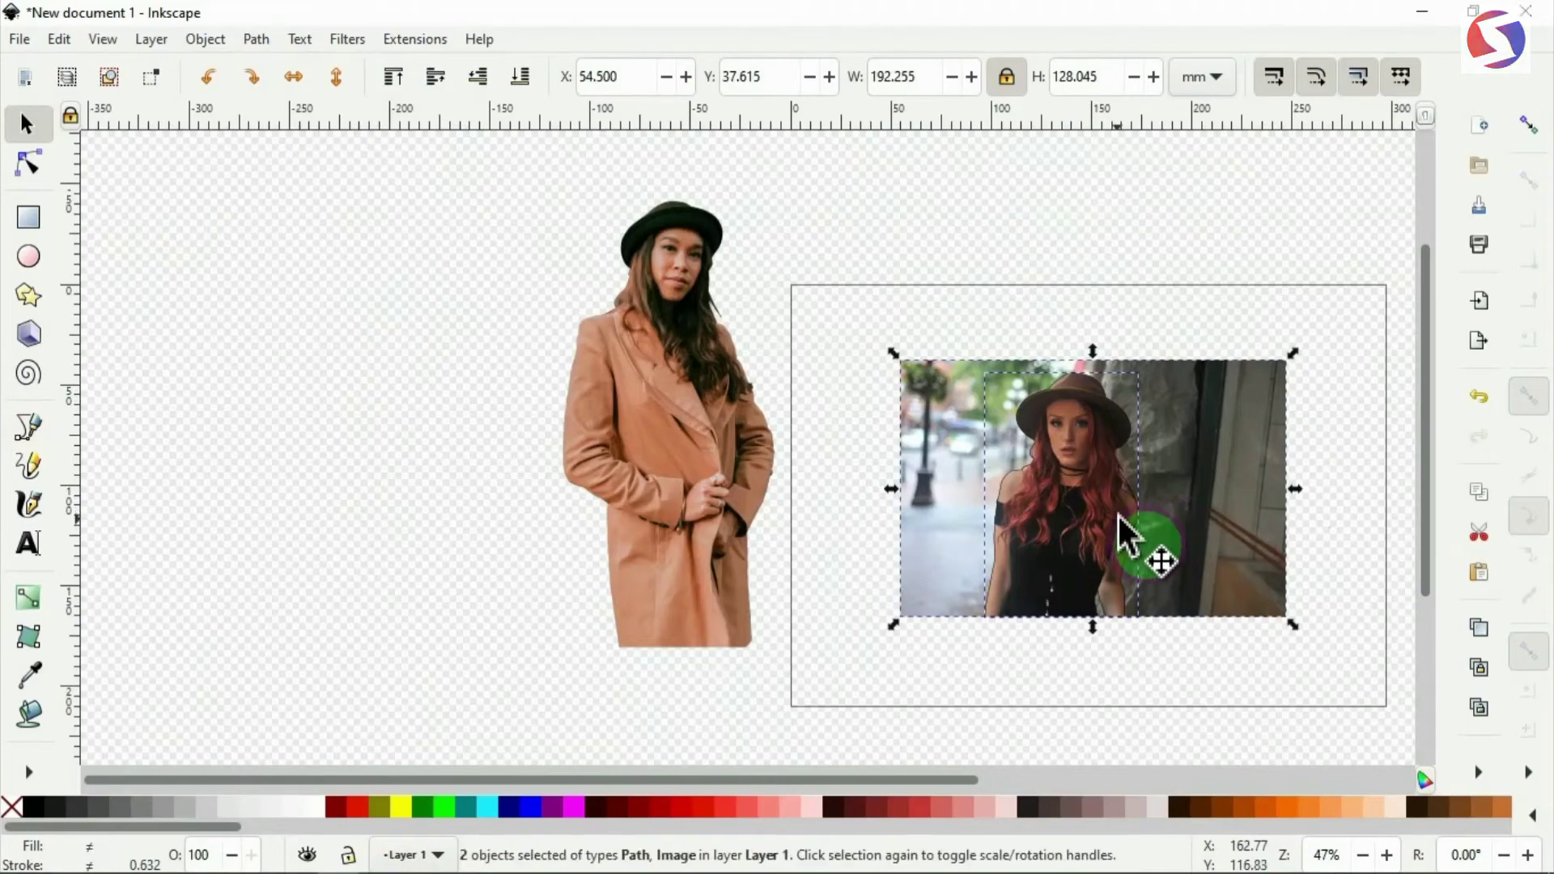
scroll(1128, 535, "right", 5)
scroll(886, 534, "up", 2, "ctrl")
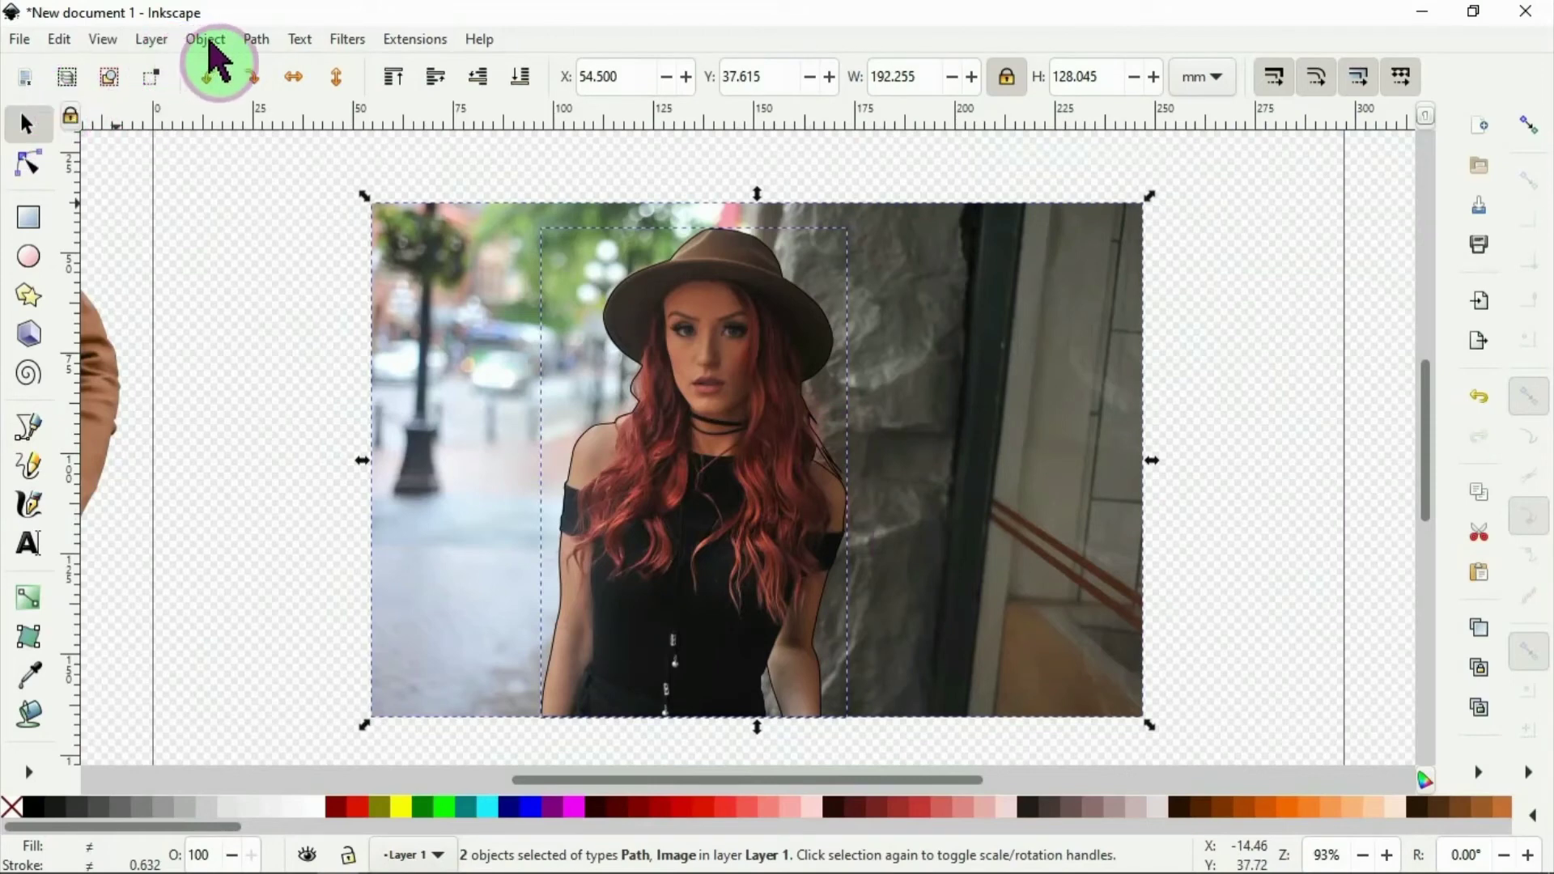
left_click(205, 39)
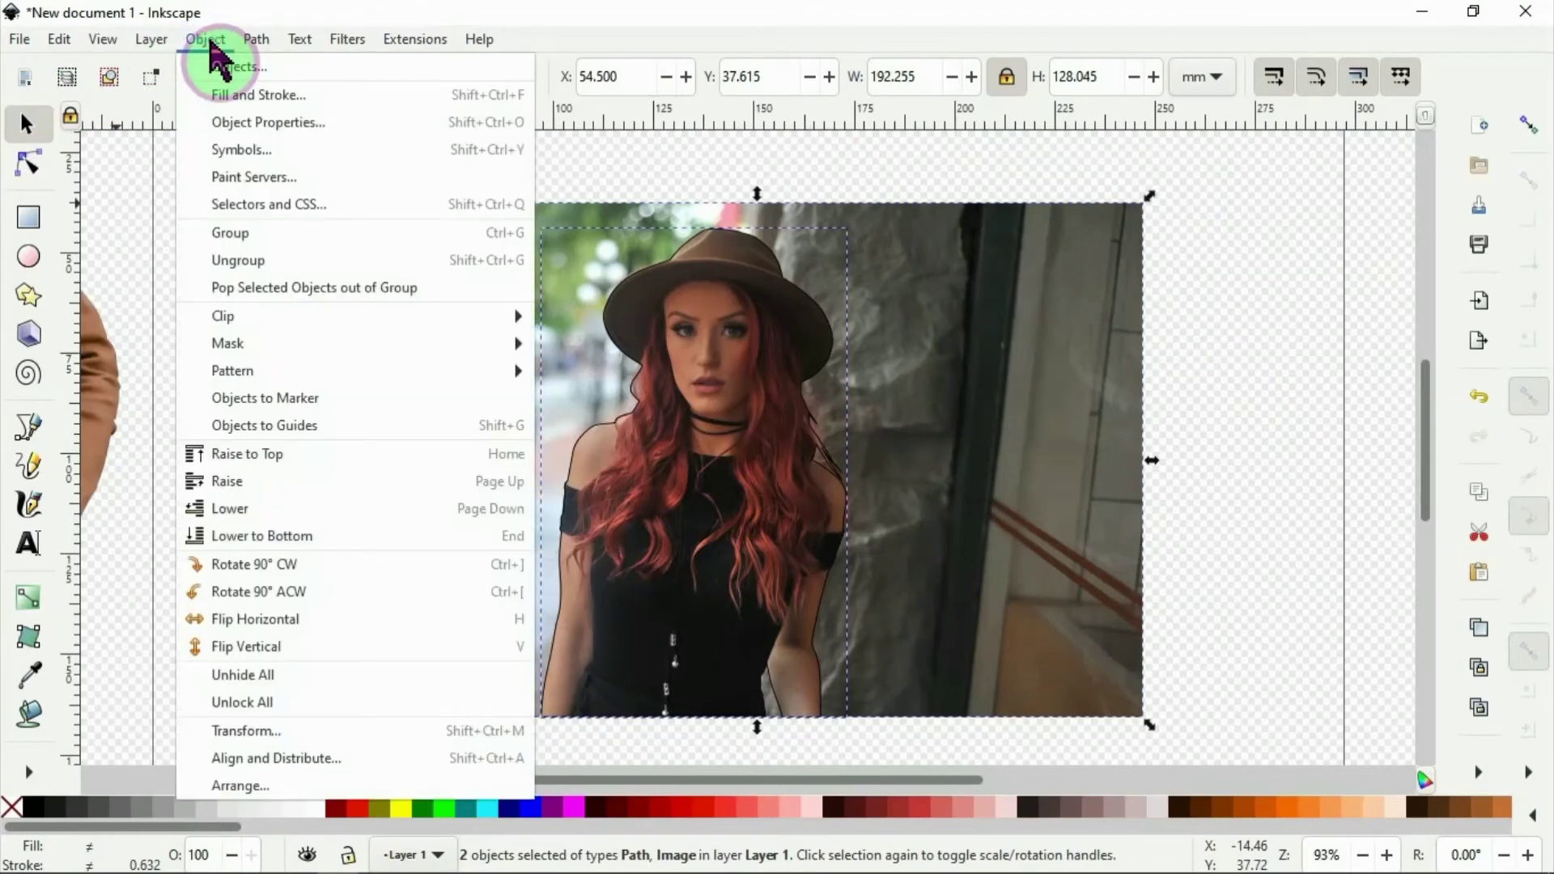
left_click(247, 319)
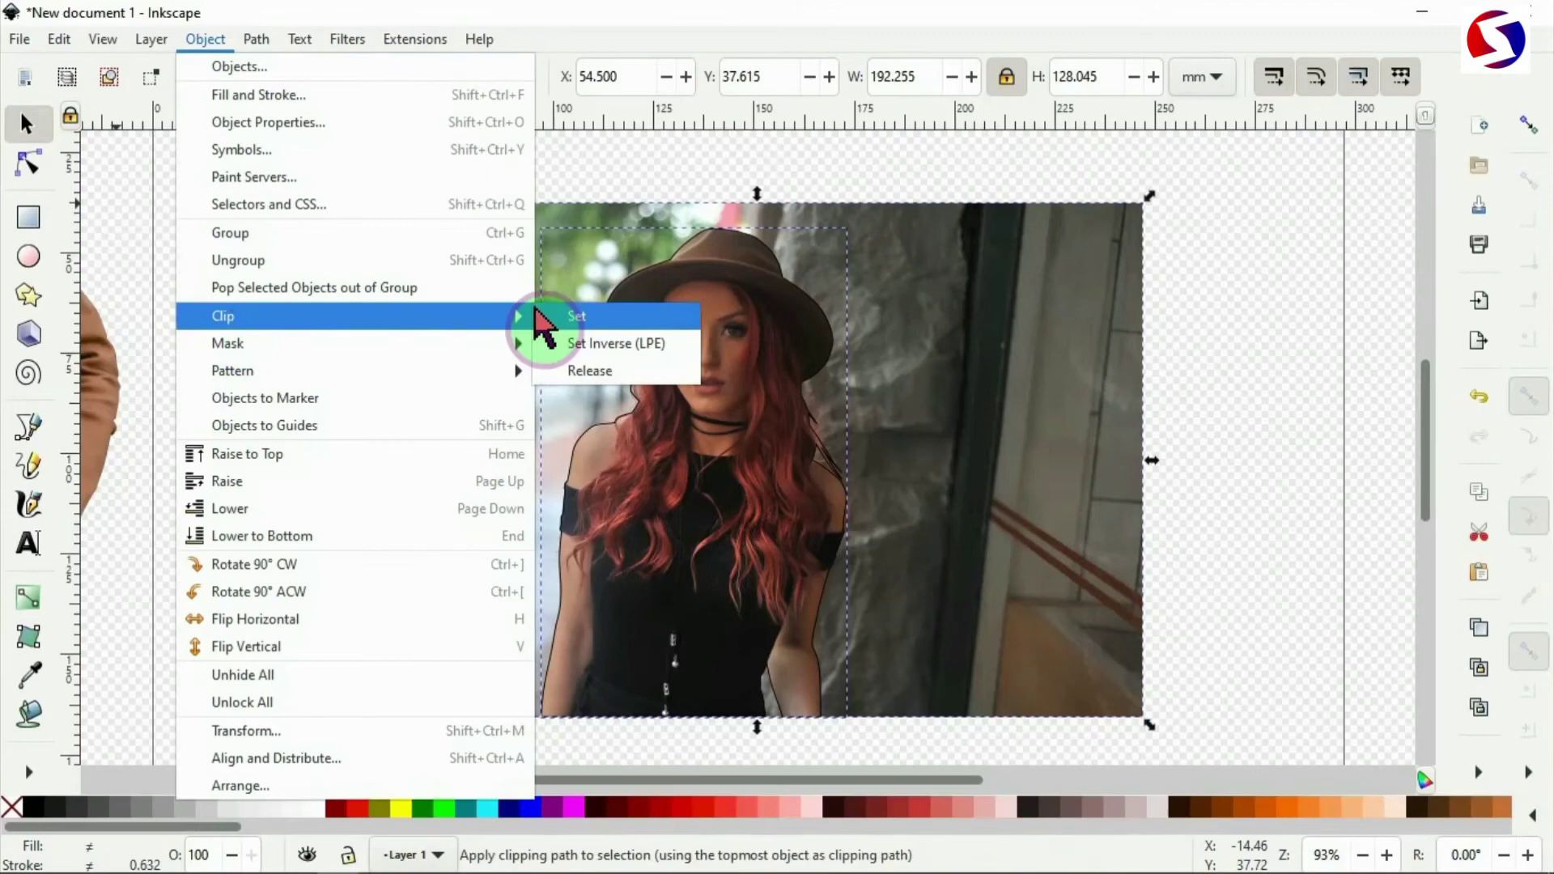
left_click(608, 317)
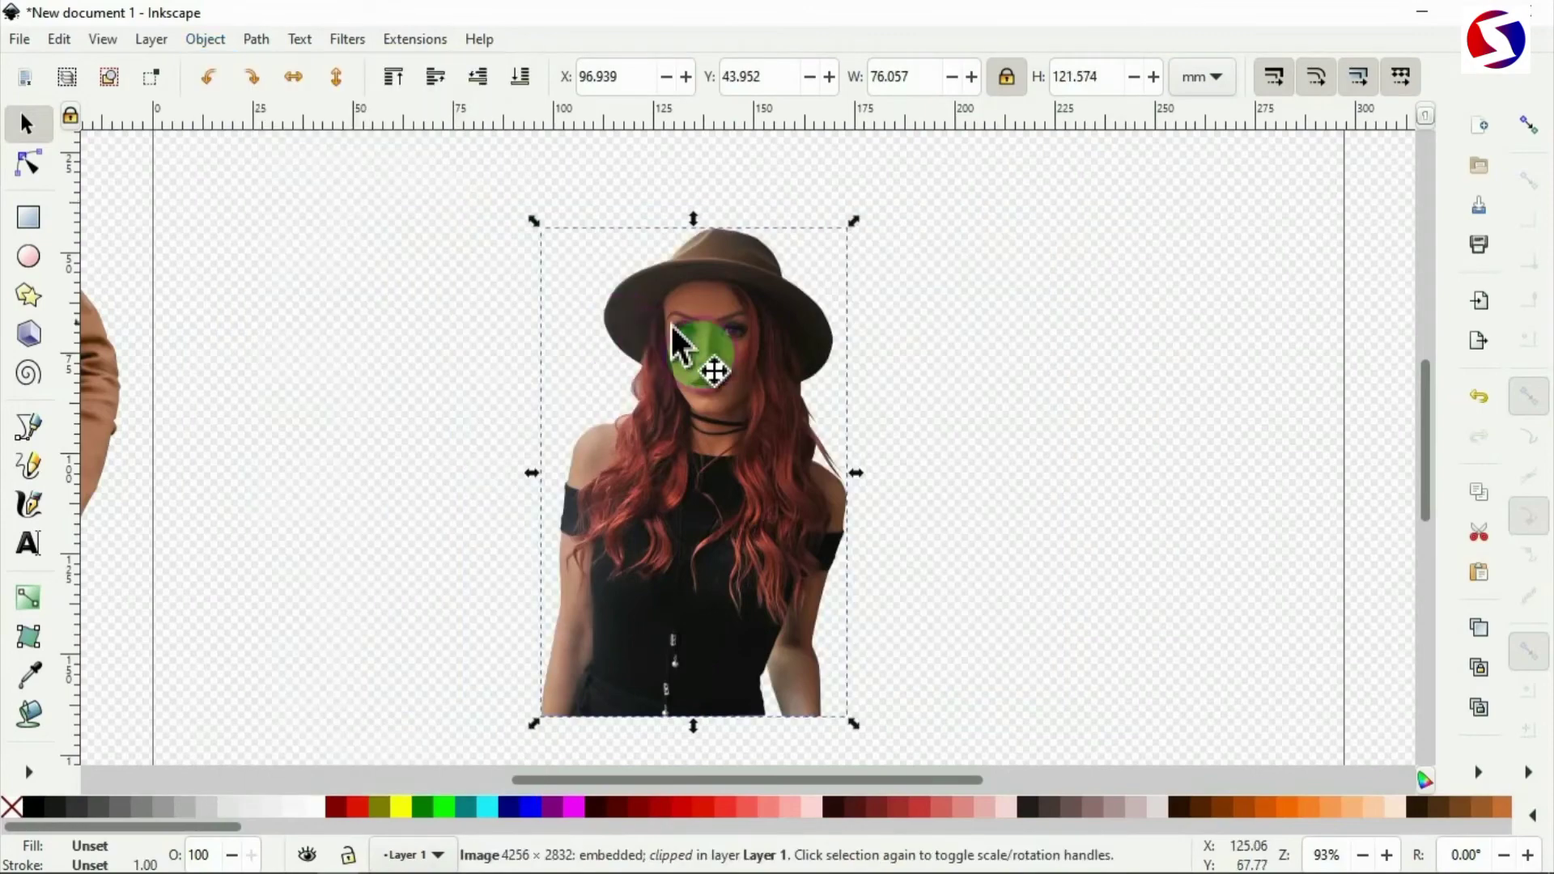
Step: Examine the new cut-out's edges around the hair and left shoulder
scroll(691, 350, "down", 3)
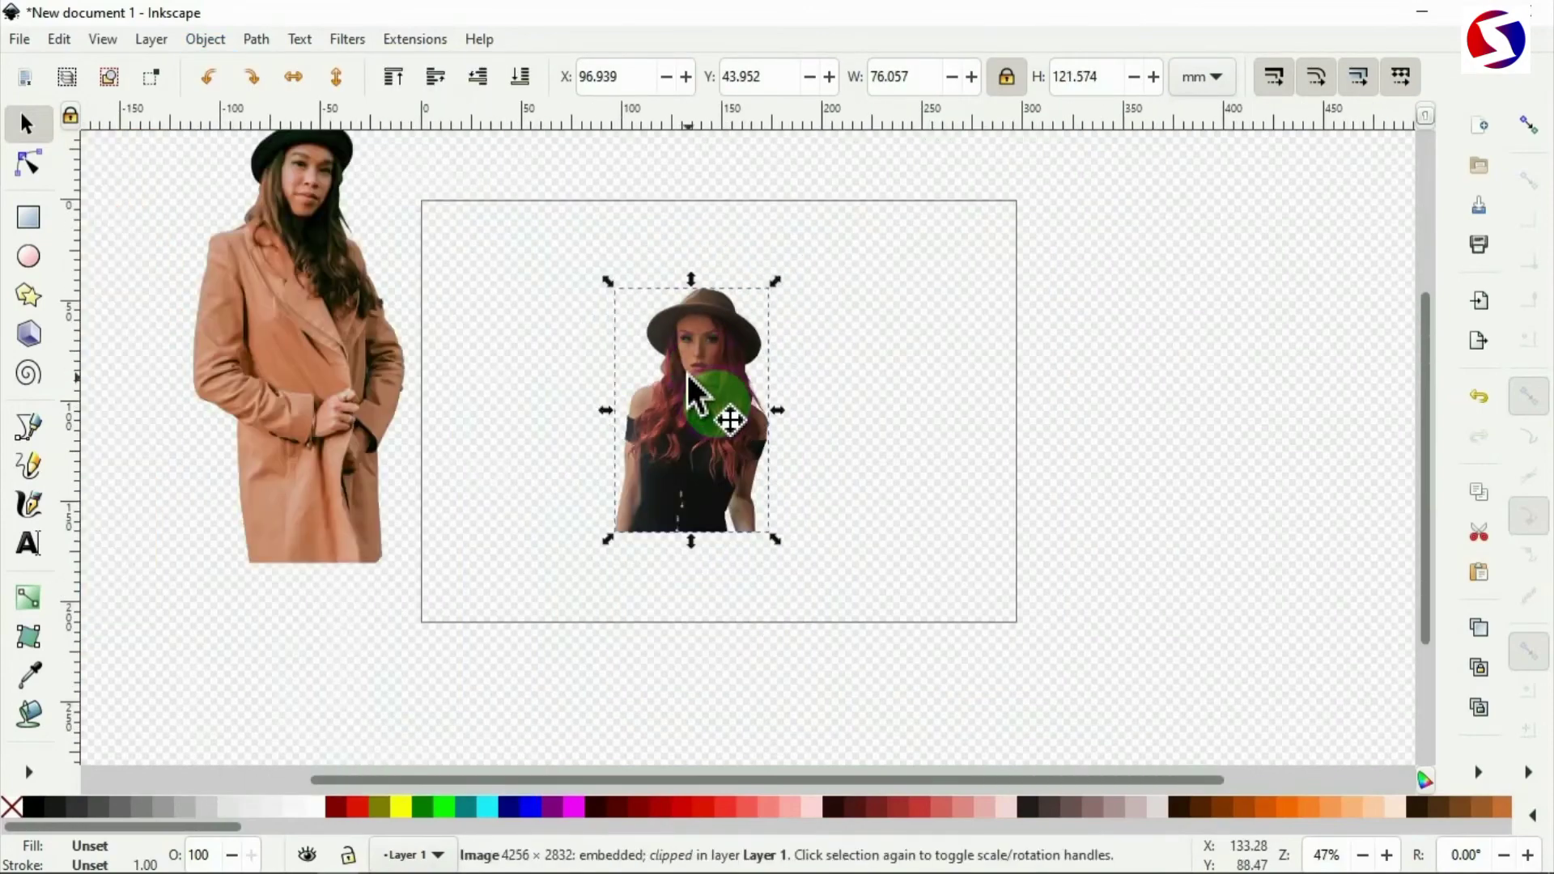
scroll(693, 357, "up", 4)
scroll(689, 381, "up", 1)
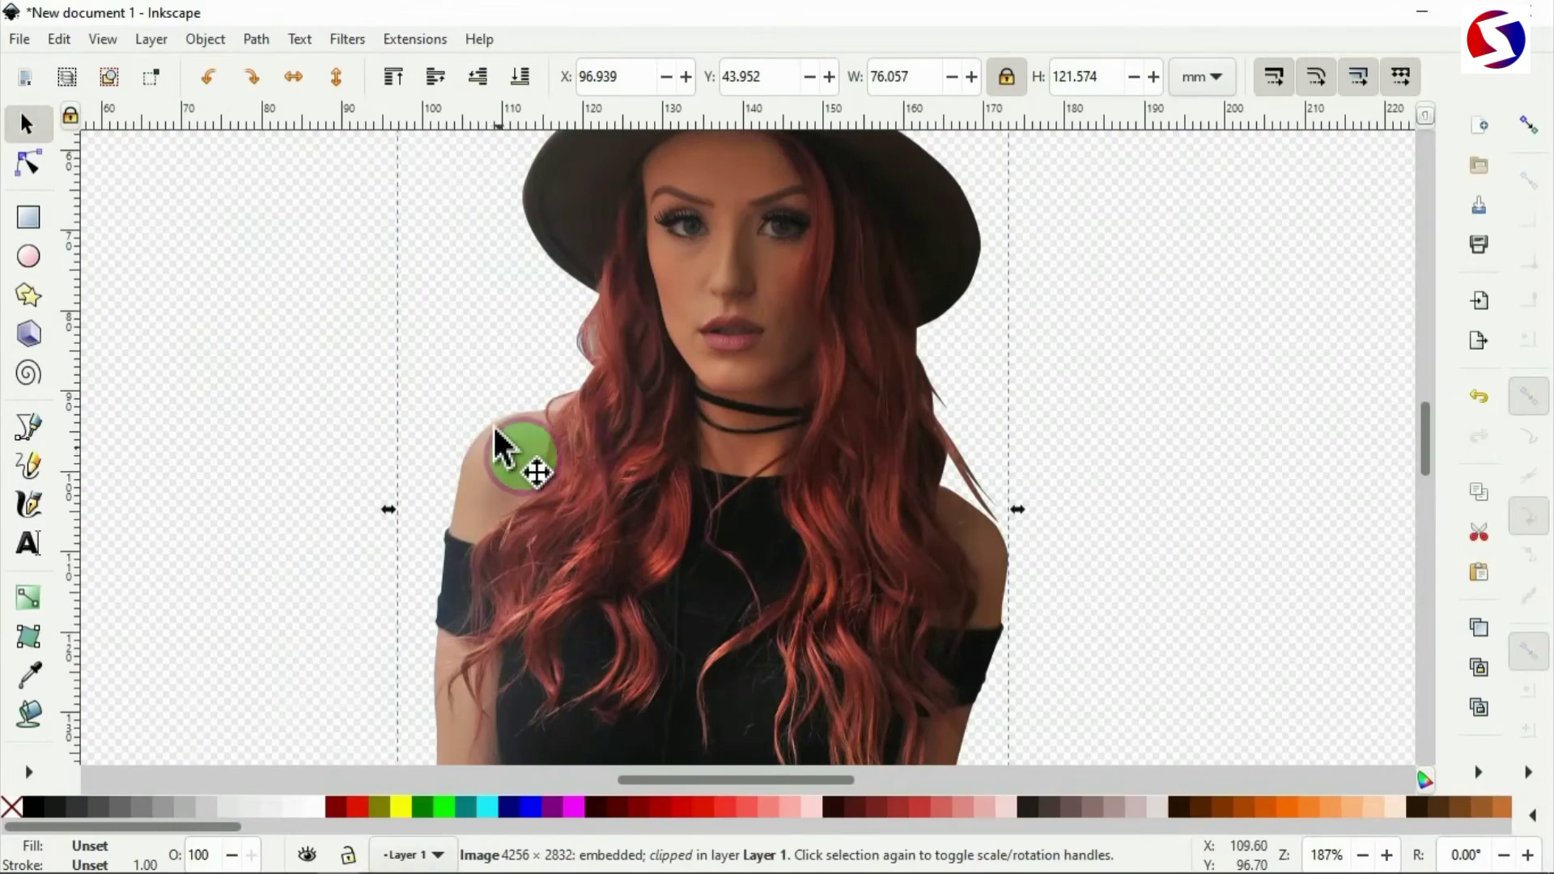
scroll(490, 449, "up", 3)
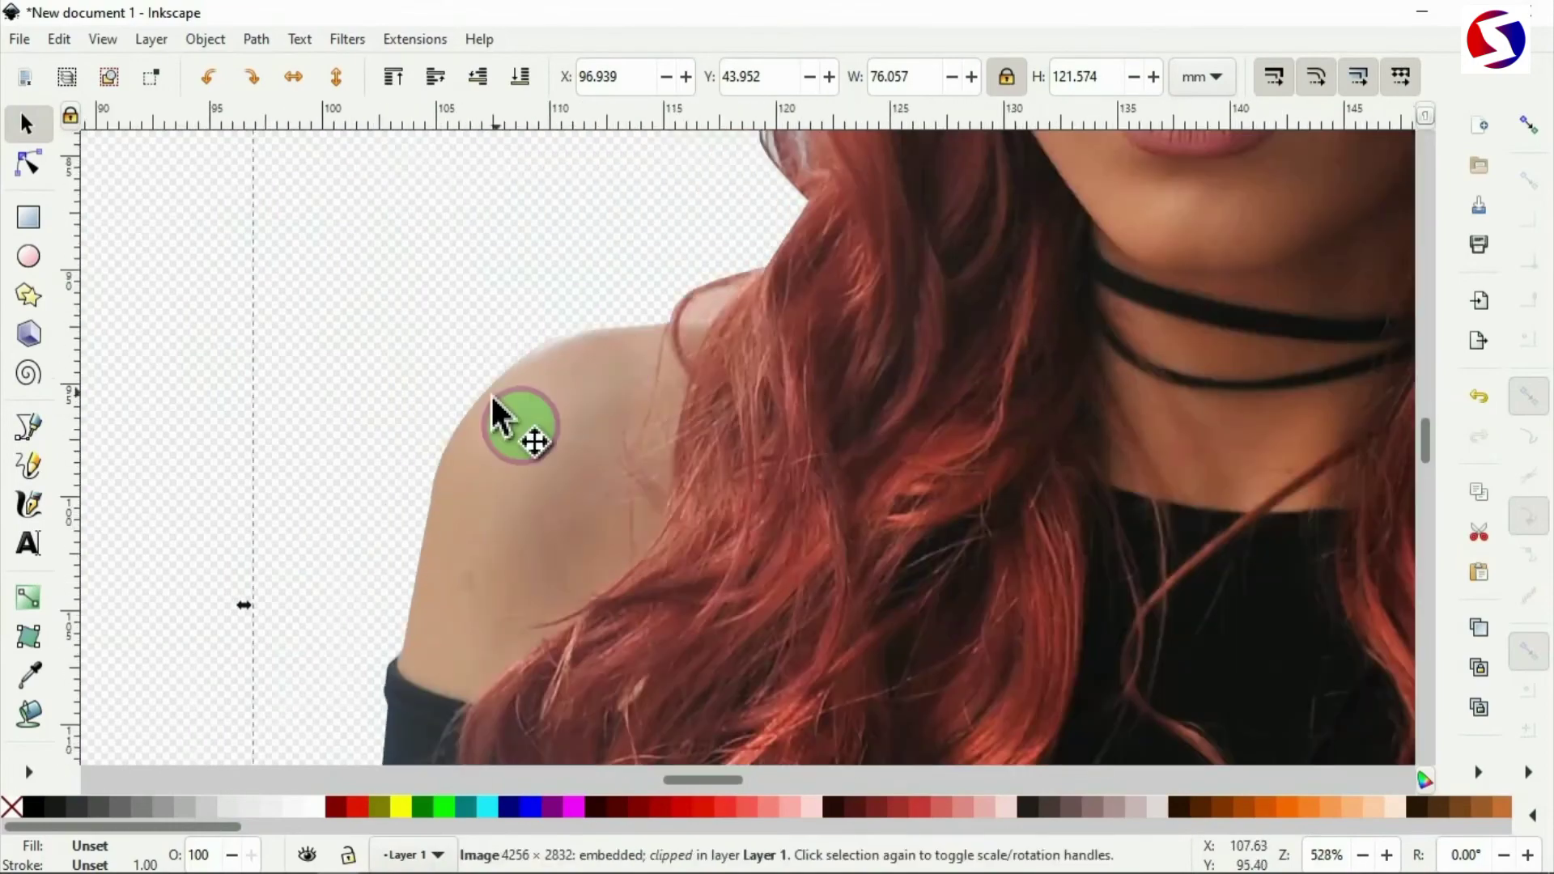
Step: Examine the red-haired woman's cut-out along the left arm and sleeve edge, finishing with the whole figure on the page
scroll(486, 468, "down", 5)
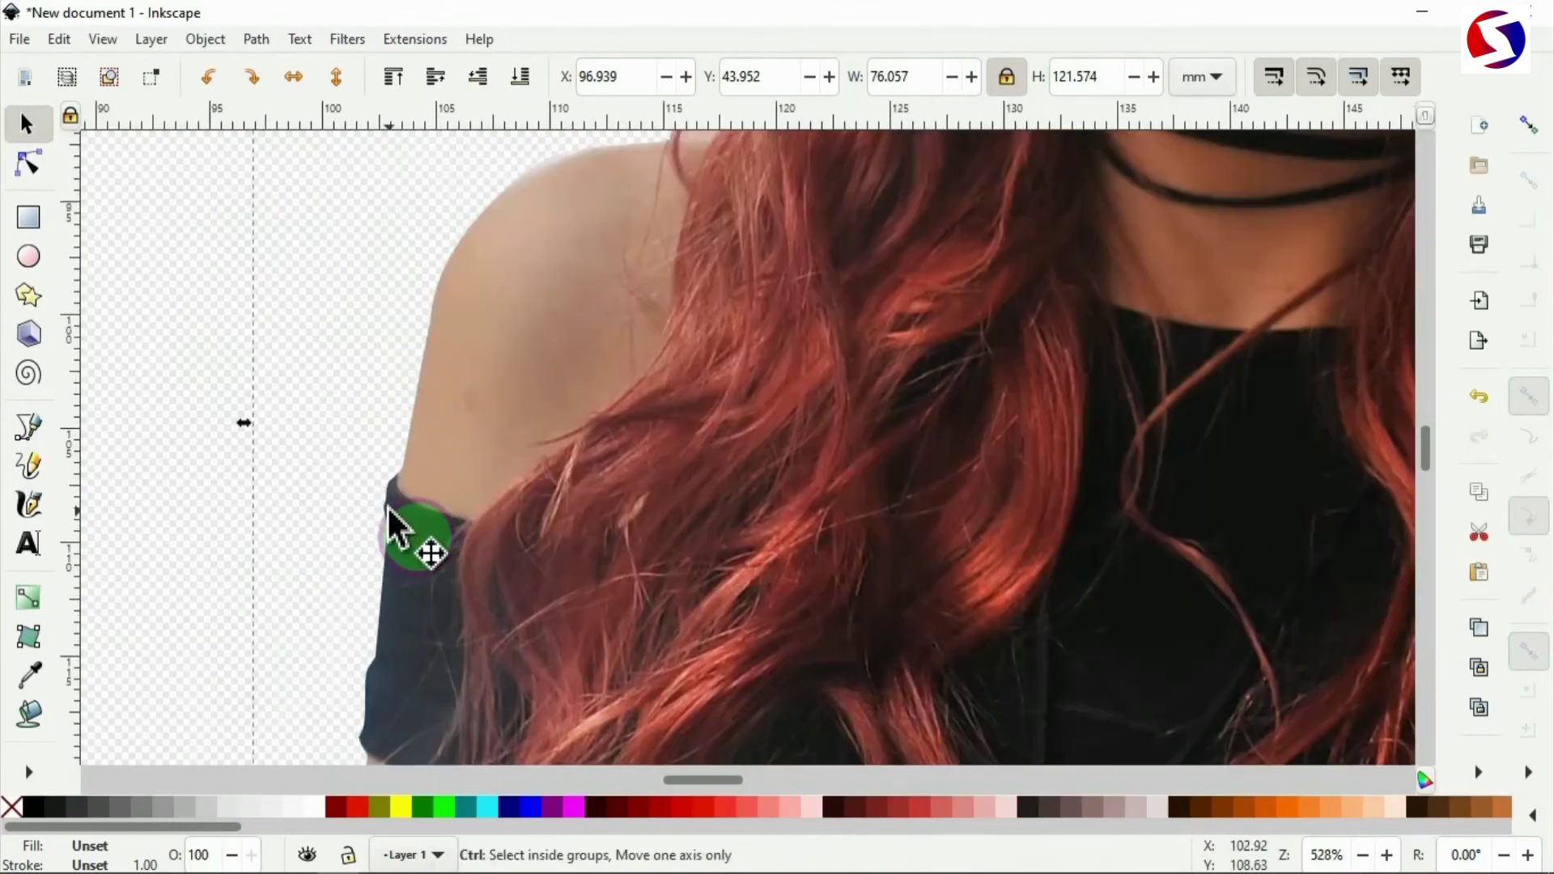
scroll(388, 526, "up", 2)
scroll(393, 524, "up", 1)
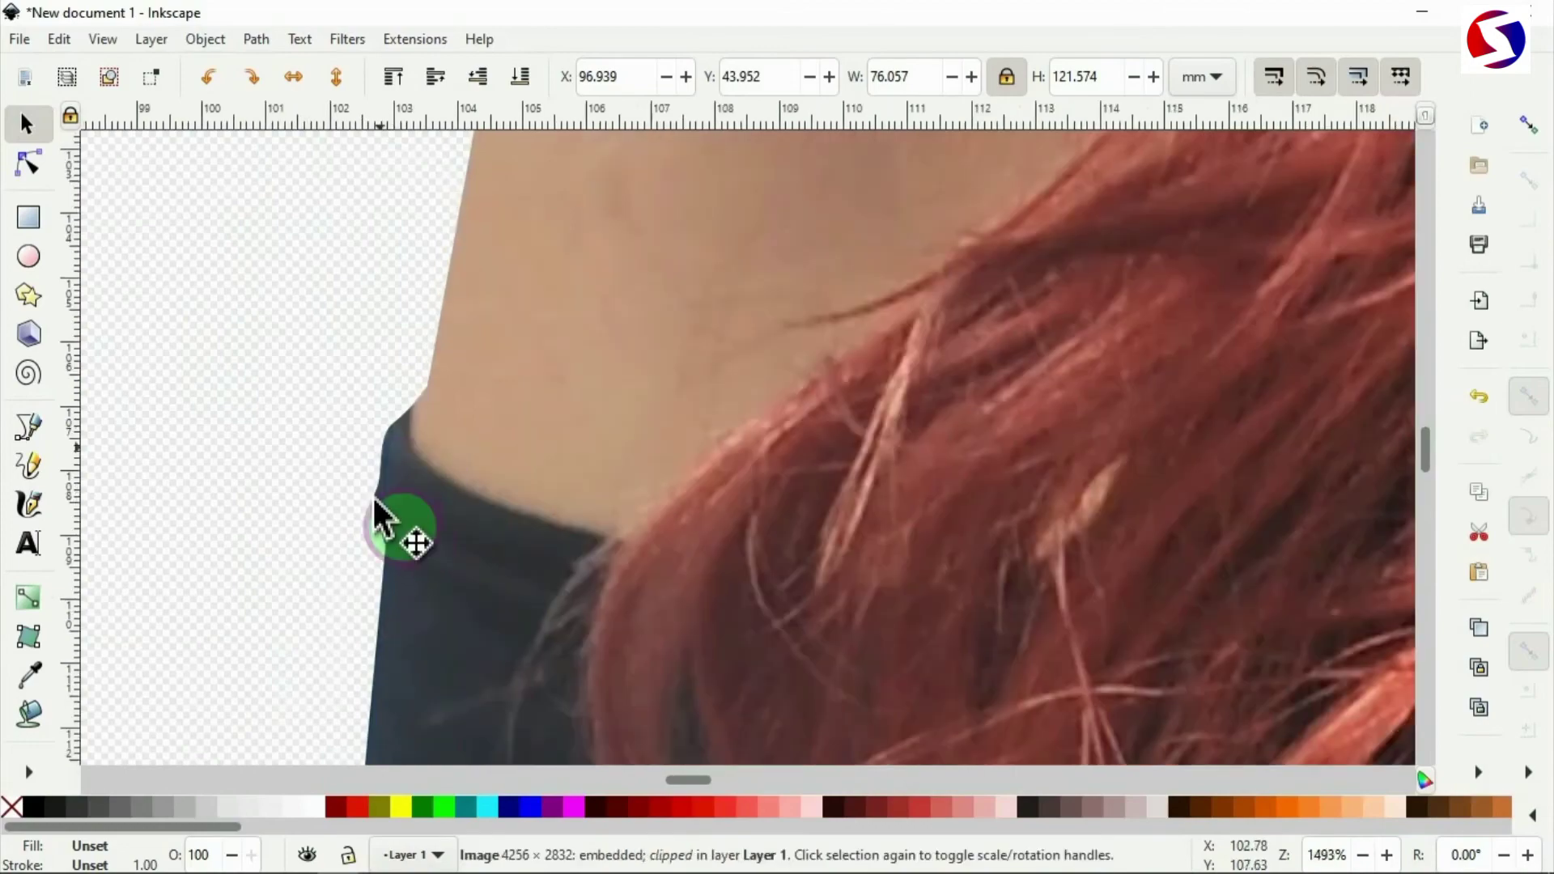
scroll(379, 519, "down", 8)
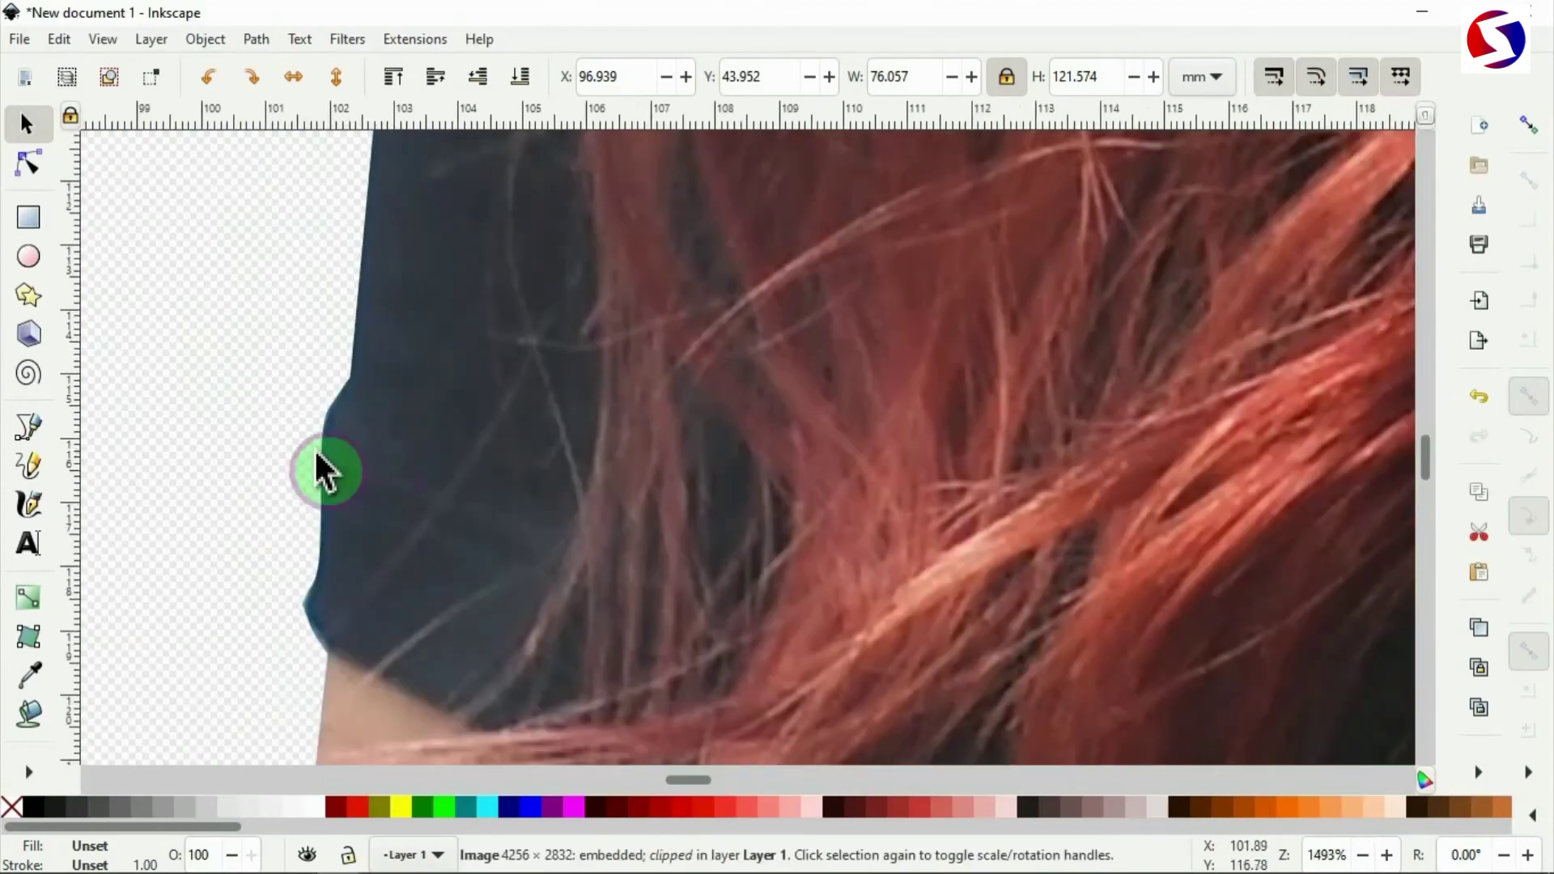
scroll(332, 609, "down", 2, "ctrl")
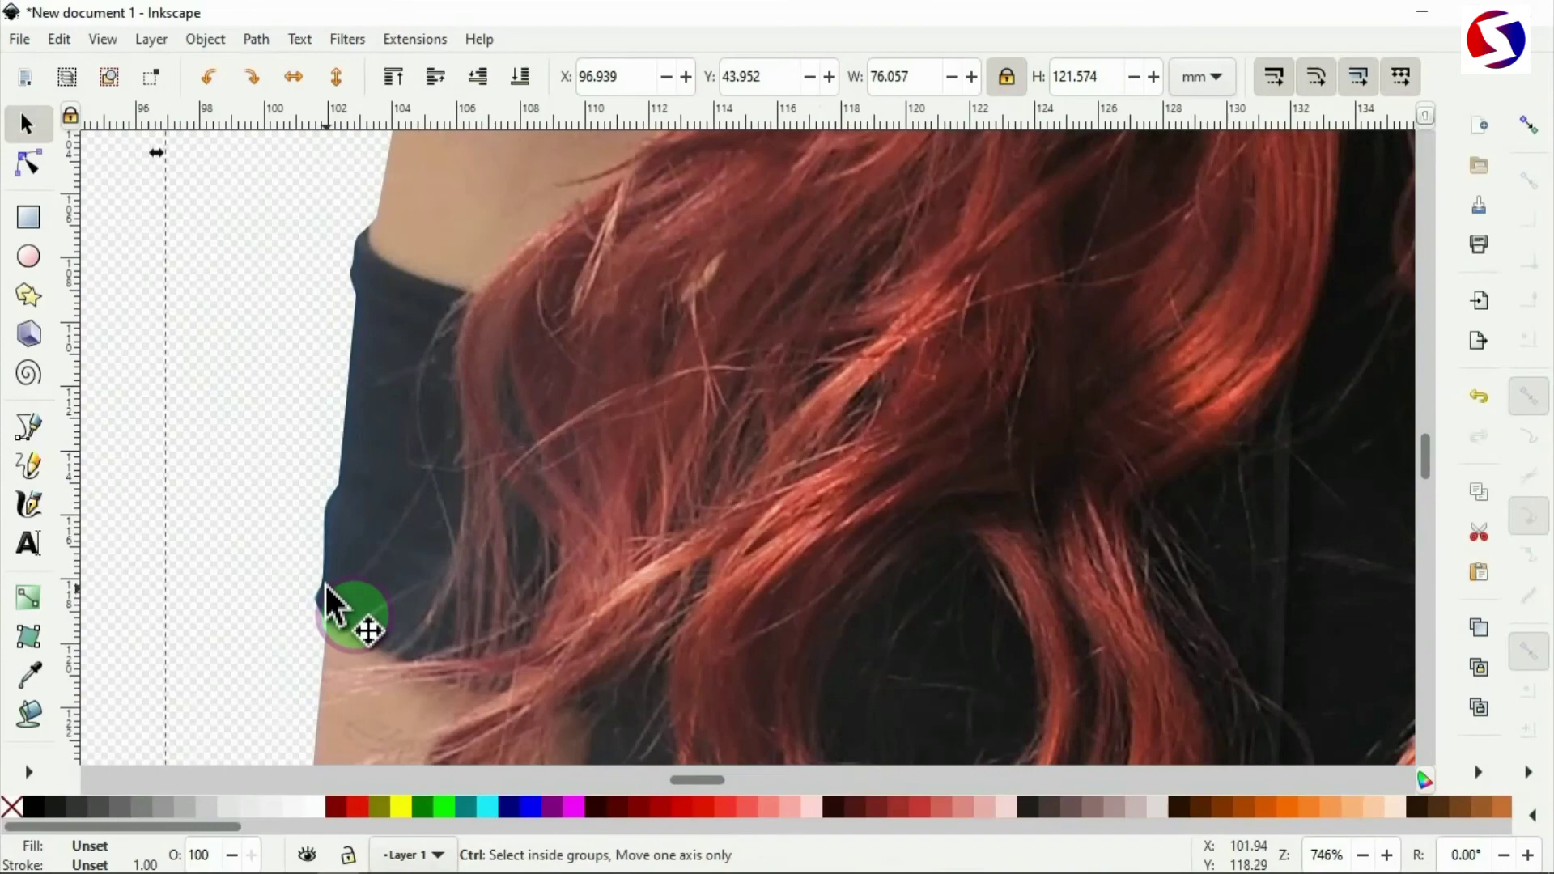
scroll(326, 603, "down", 5, "ctrl")
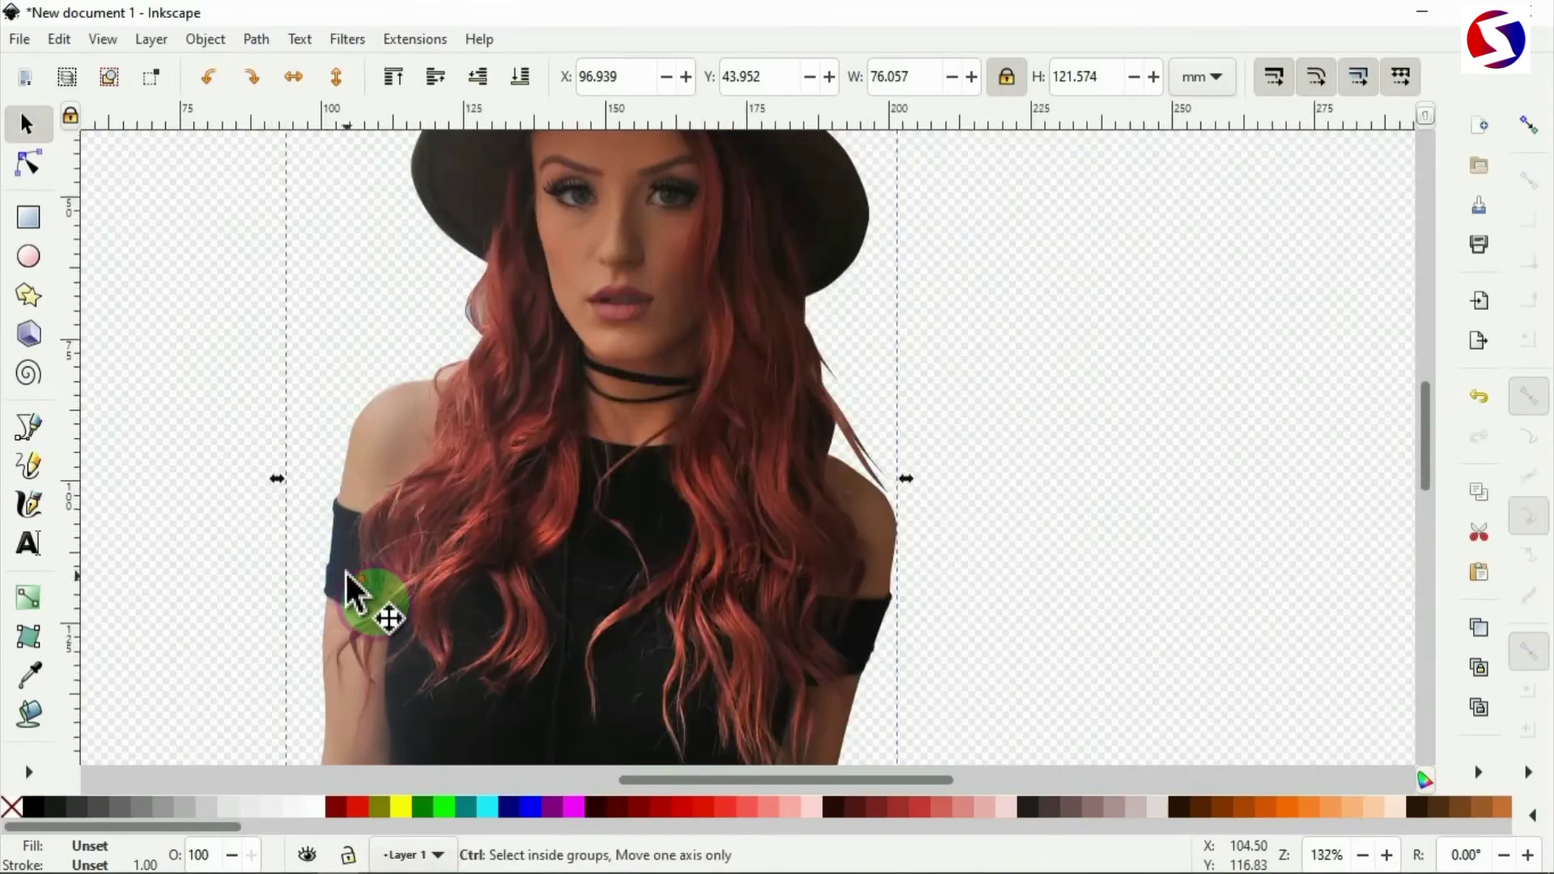
scroll(348, 595, "down", 2, "ctrl")
scroll(453, 538, "down", 1, "ctrl")
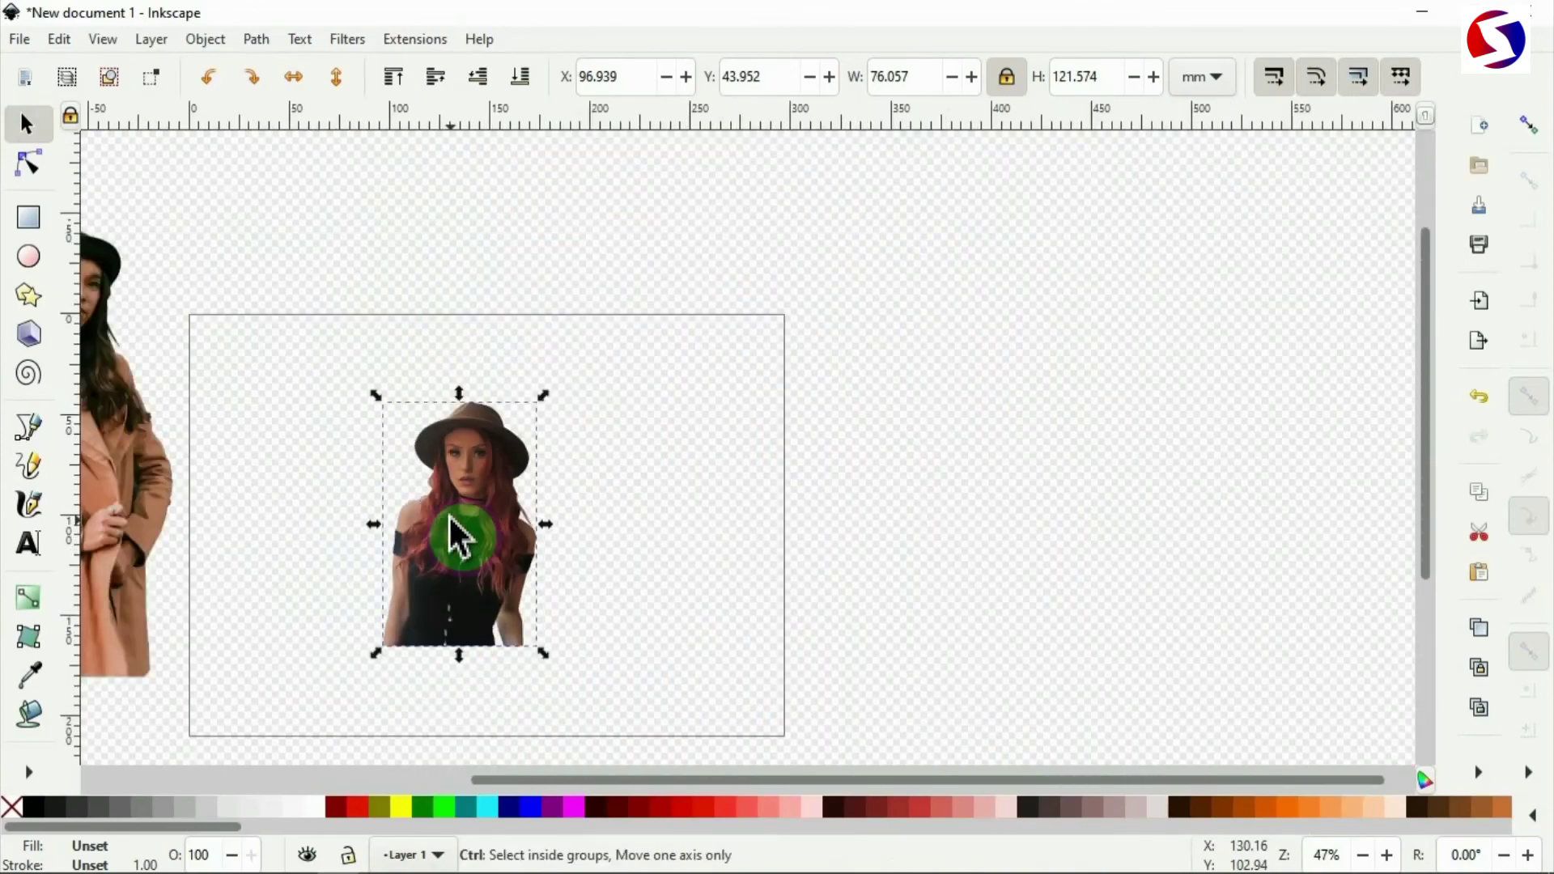